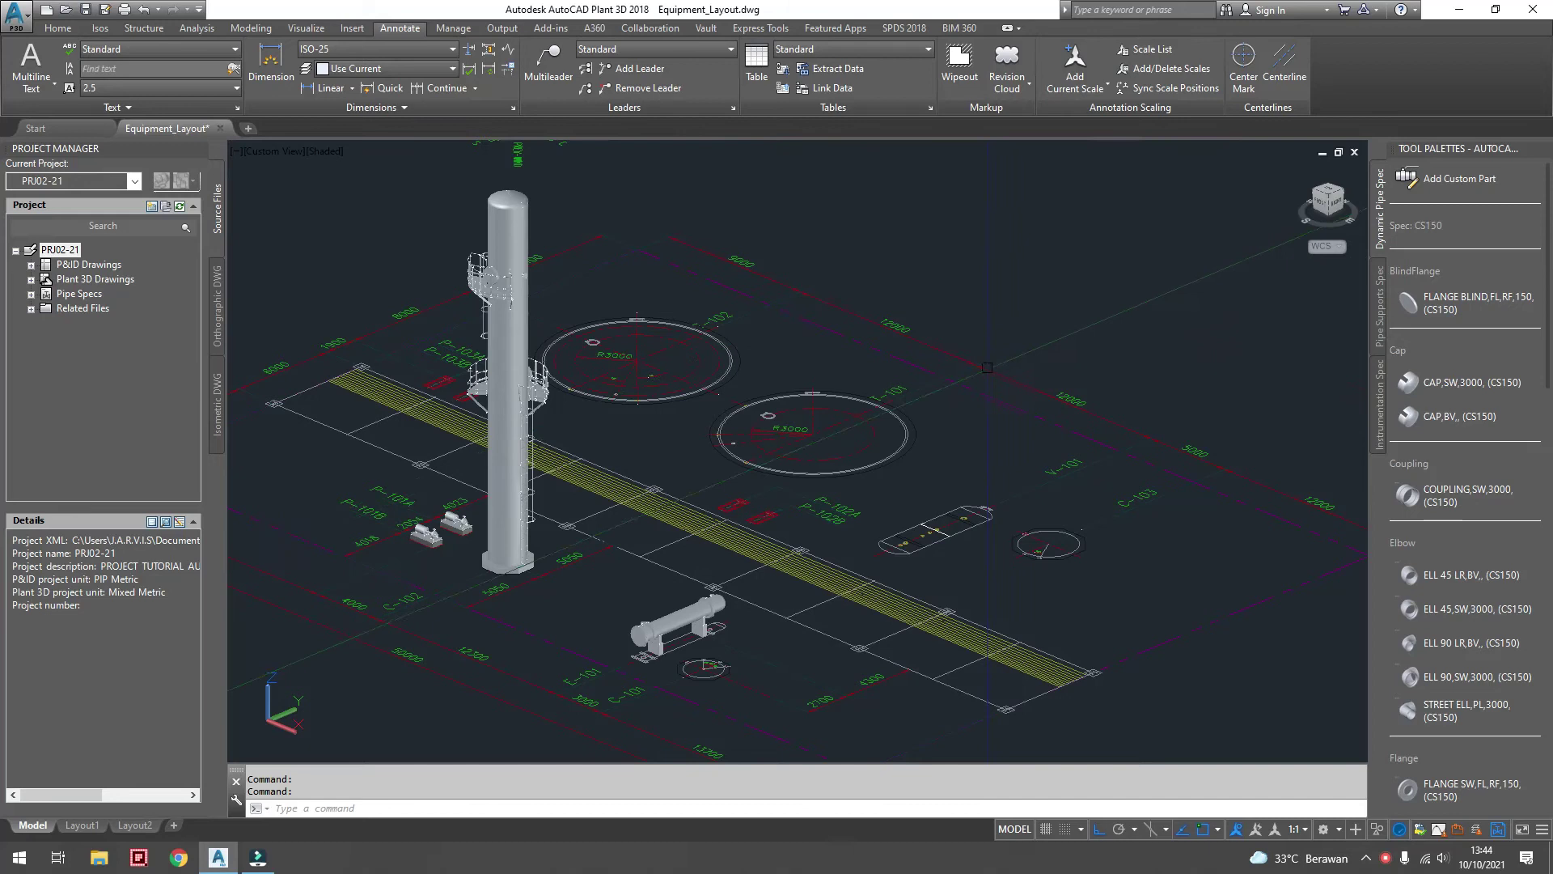
- Zoom in on the V-101 footprint and switch the ribbon to the Home tab
{"action": "scroll", "coordinate": [1011, 509], "scroll_direction": "up", "scroll_amount": 2}
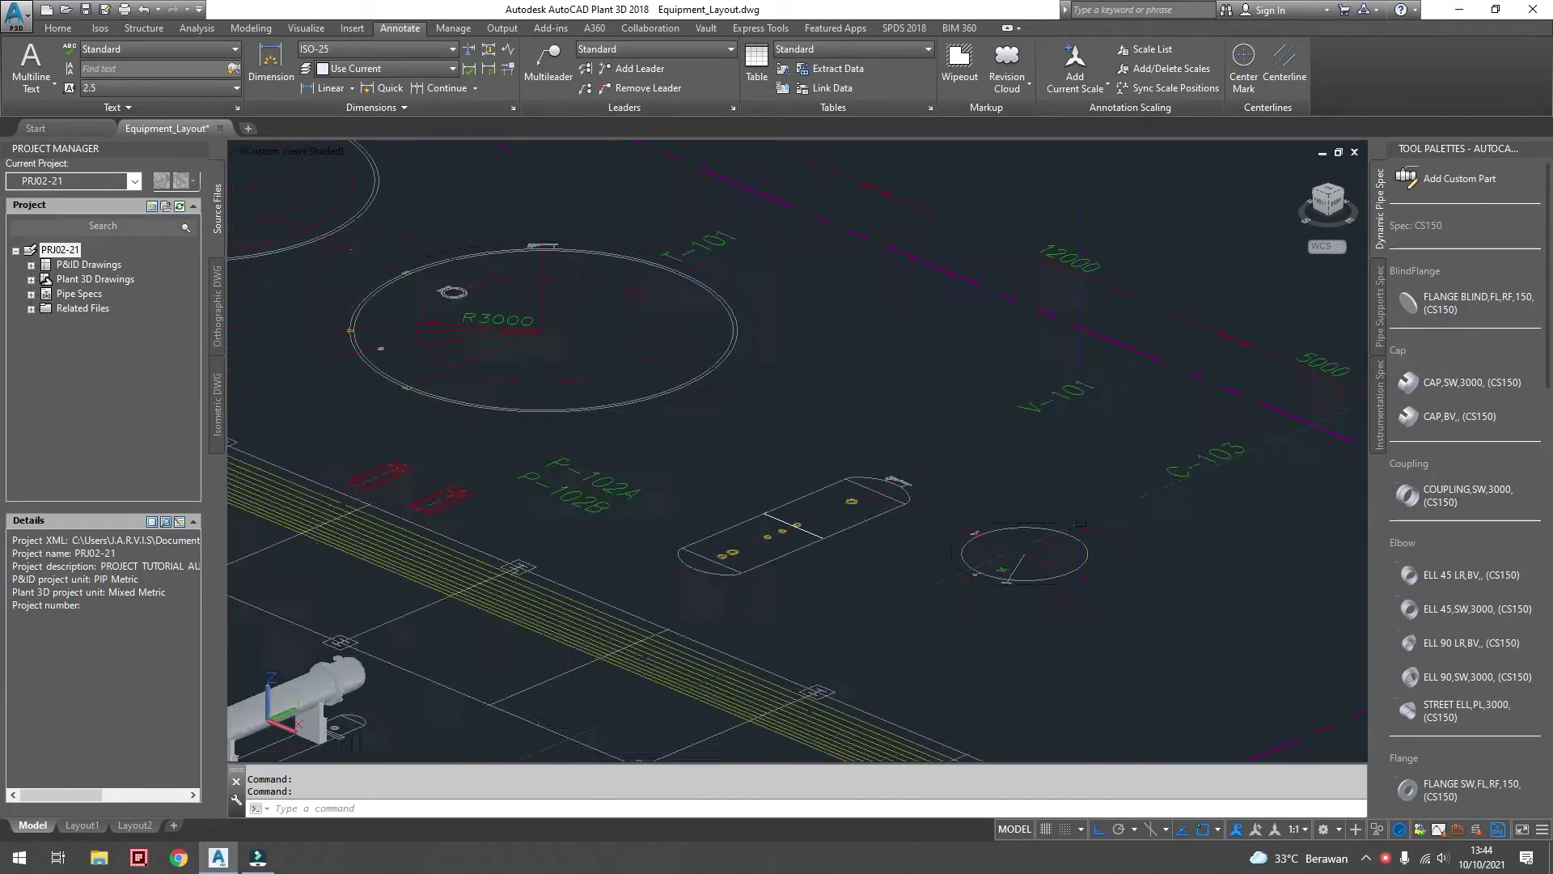
{"action": "scroll", "coordinate": [1088, 491], "scroll_direction": "up", "scroll_amount": 3}
{"action": "scroll", "coordinate": [731, 473], "scroll_direction": "up", "scroll_amount": 2}
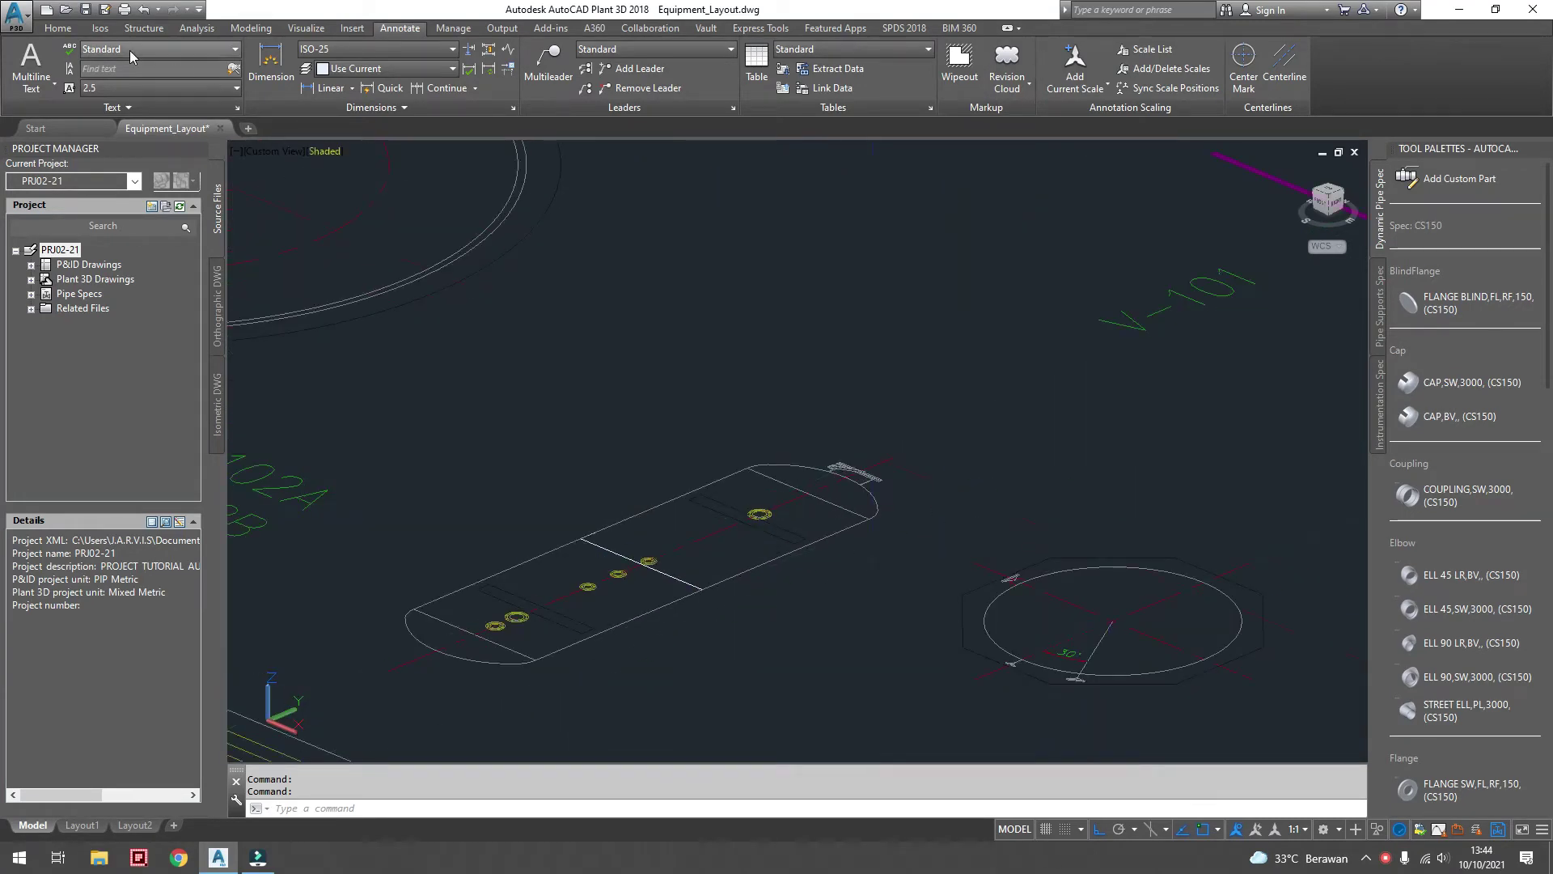
{"action": "left_click", "coordinate": [58, 30]}
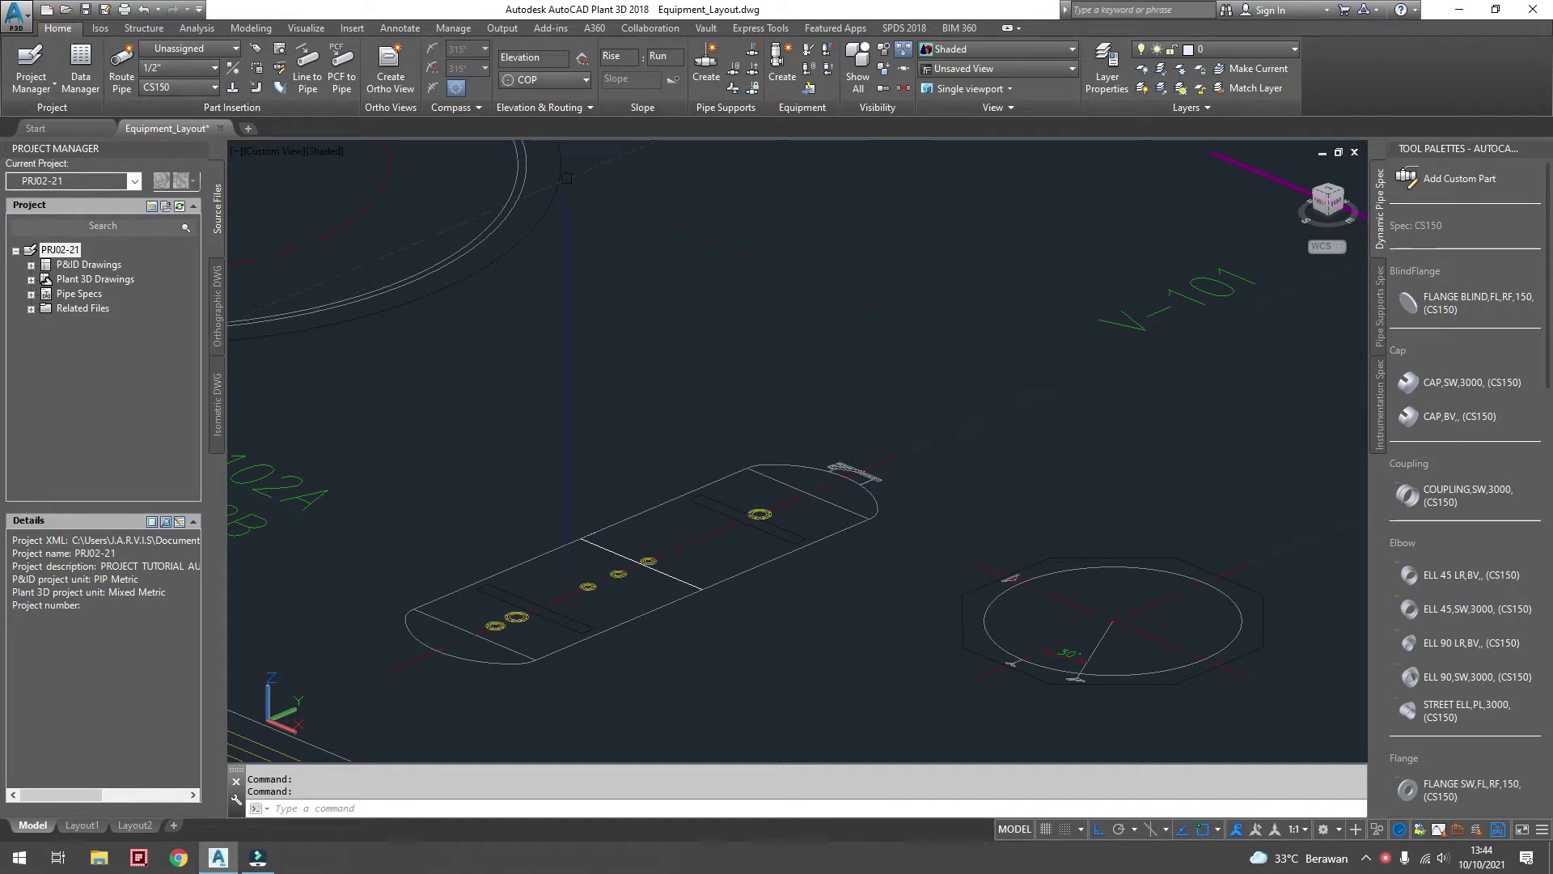
- Start a new Horizontal Vessel and change its long description to SEPARATOR
{"action": "left_click", "coordinate": [783, 77]}
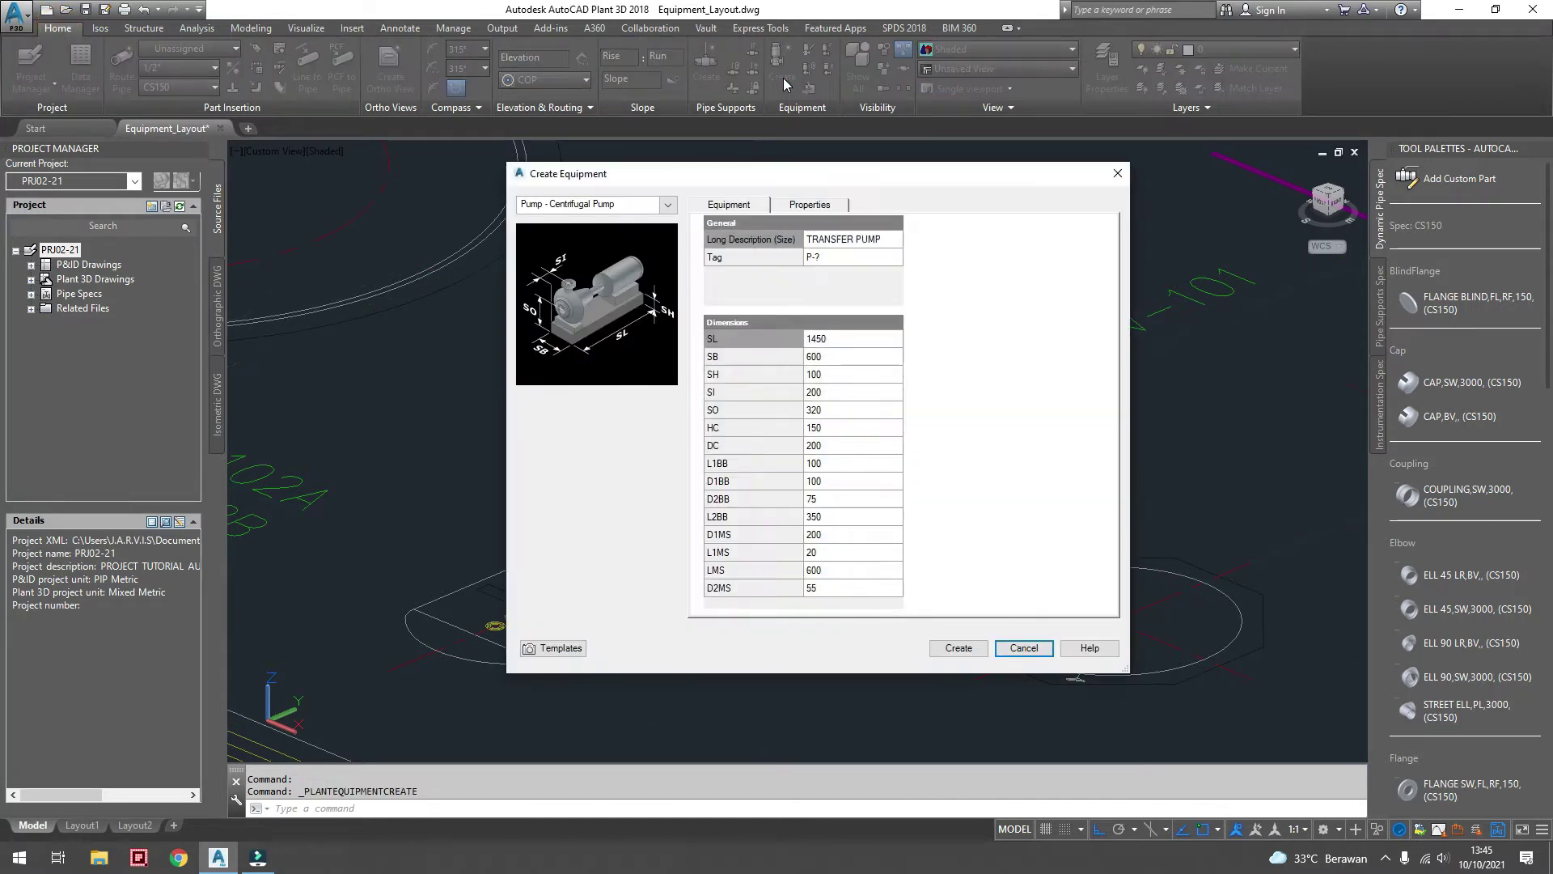
{"action": "left_click", "coordinate": [667, 204]}
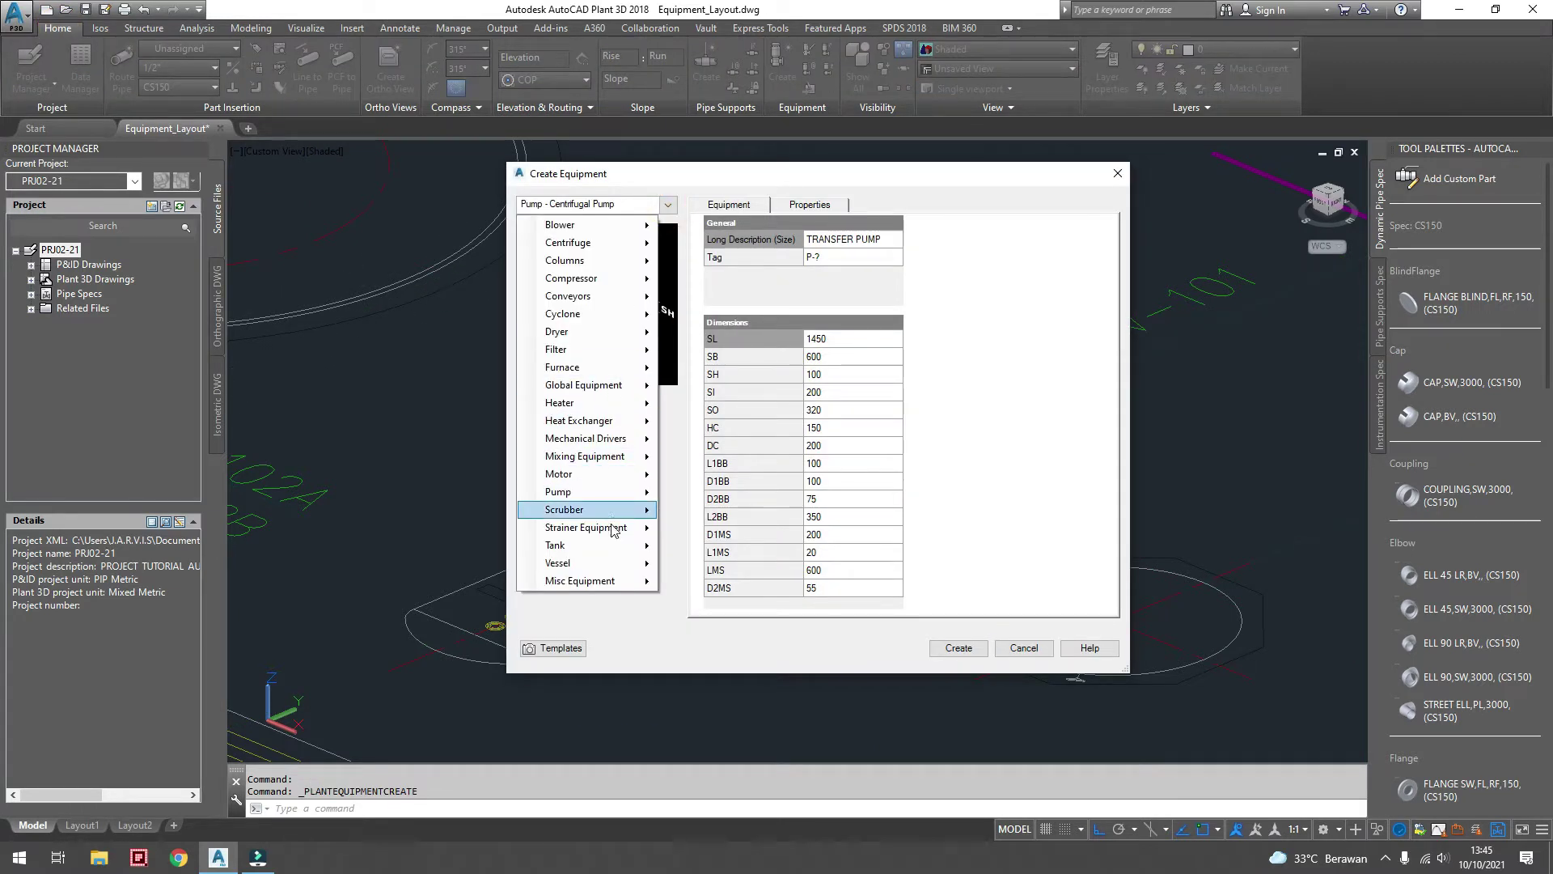
{"action": "mouse_move", "coordinate": [582, 563]}
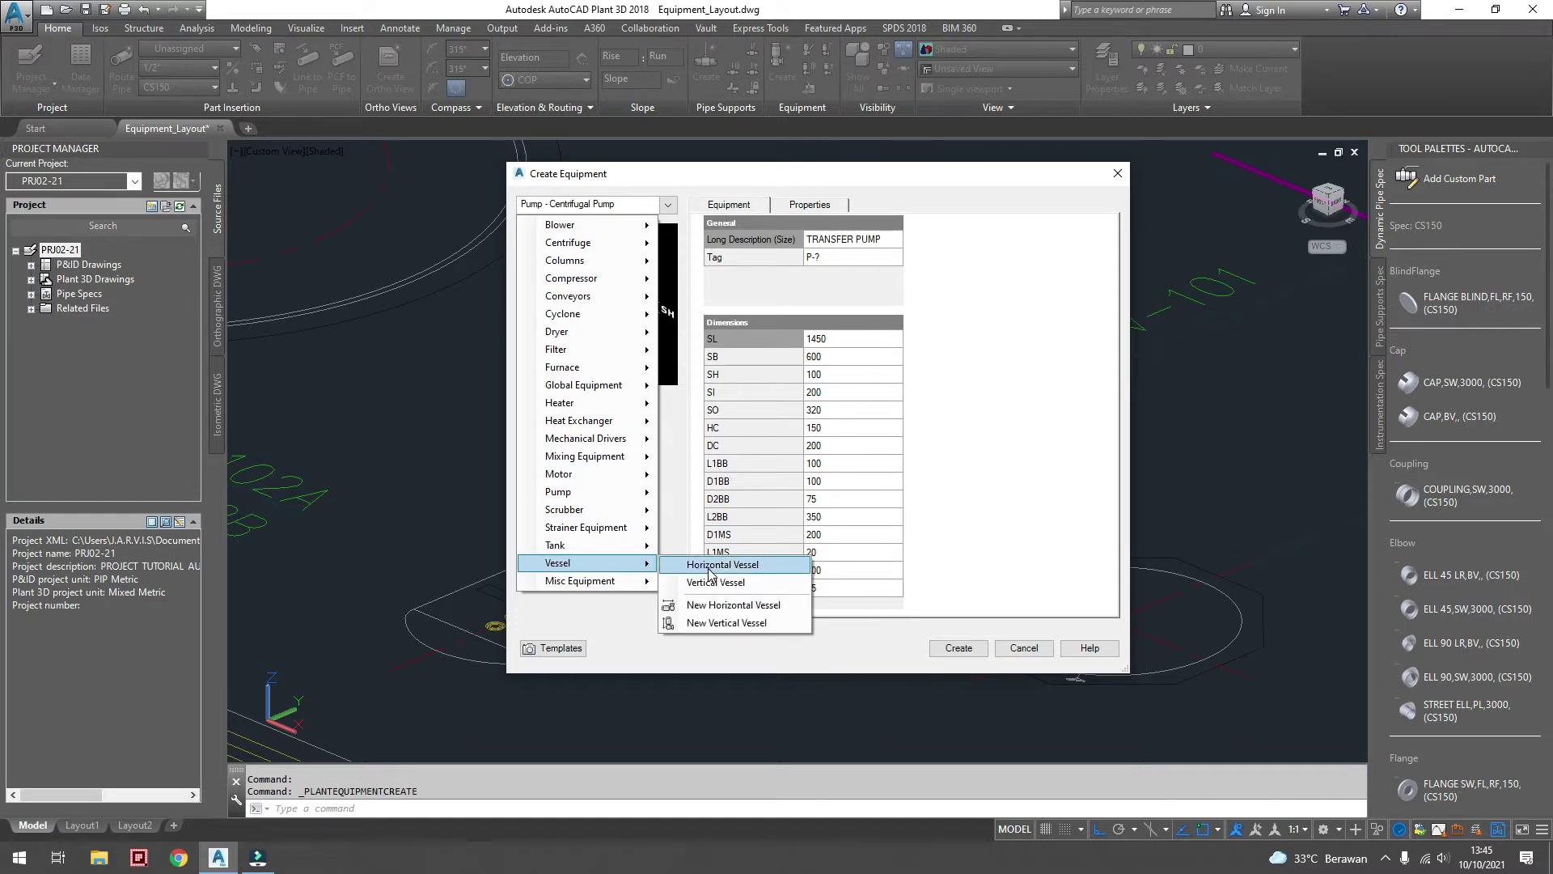
{"action": "left_click", "coordinate": [710, 570]}
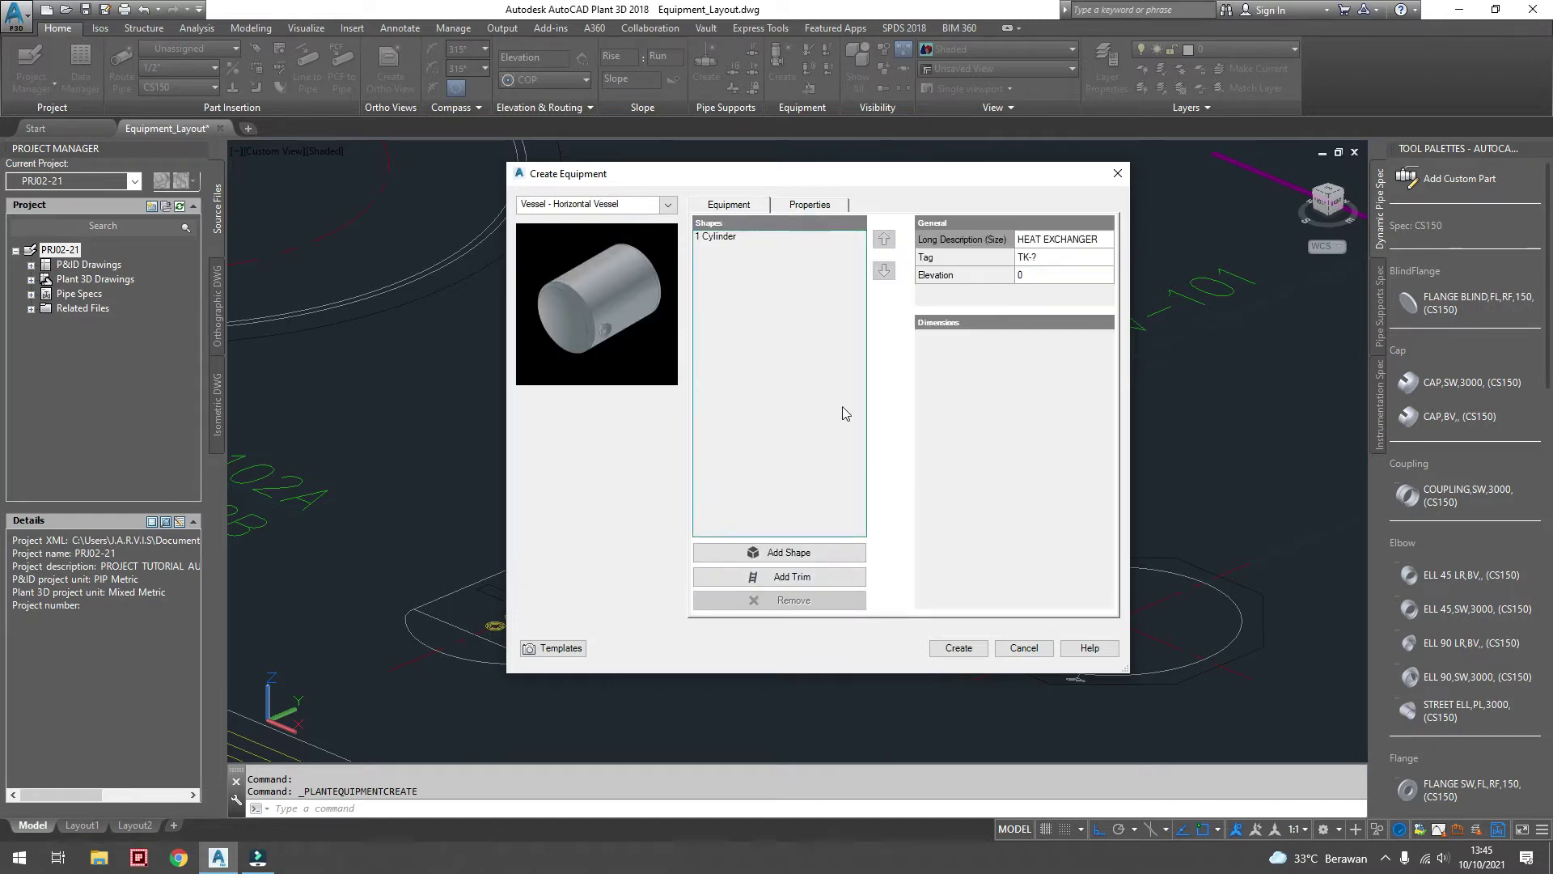
{"action": "left_click", "coordinate": [1045, 239]}
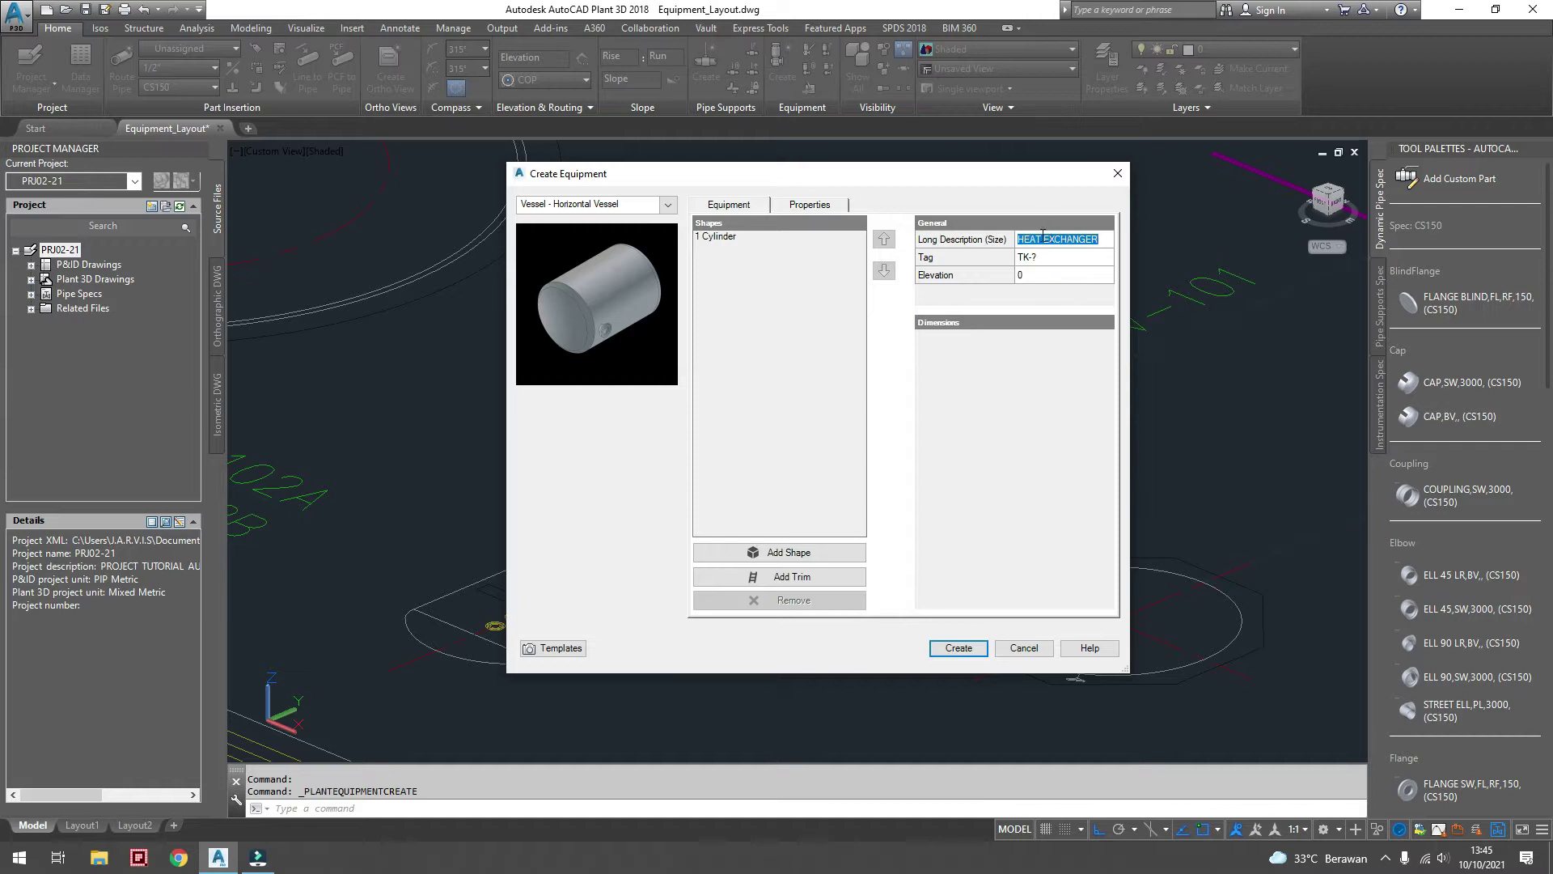
{"action": "key", "text": "BackSpace"}
- Assign the tag V-101 to the new vessel
{"action": "left_click", "coordinate": [1040, 257]}
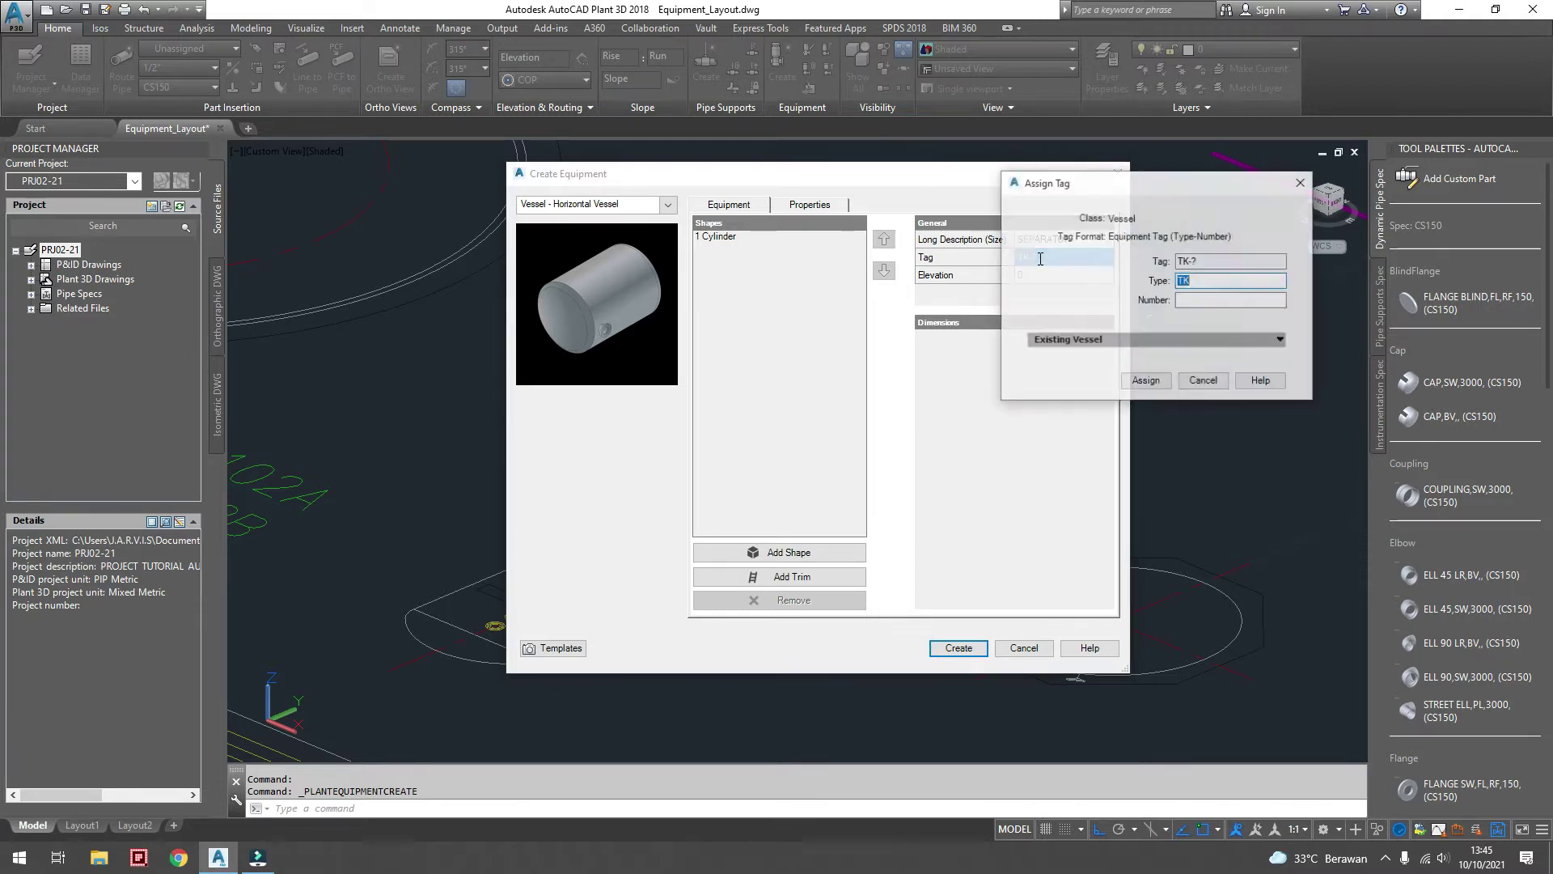
{"action": "type", "text": "V"}
{"action": "left_click", "coordinate": [1196, 298]}
{"action": "type", "text": "101"}
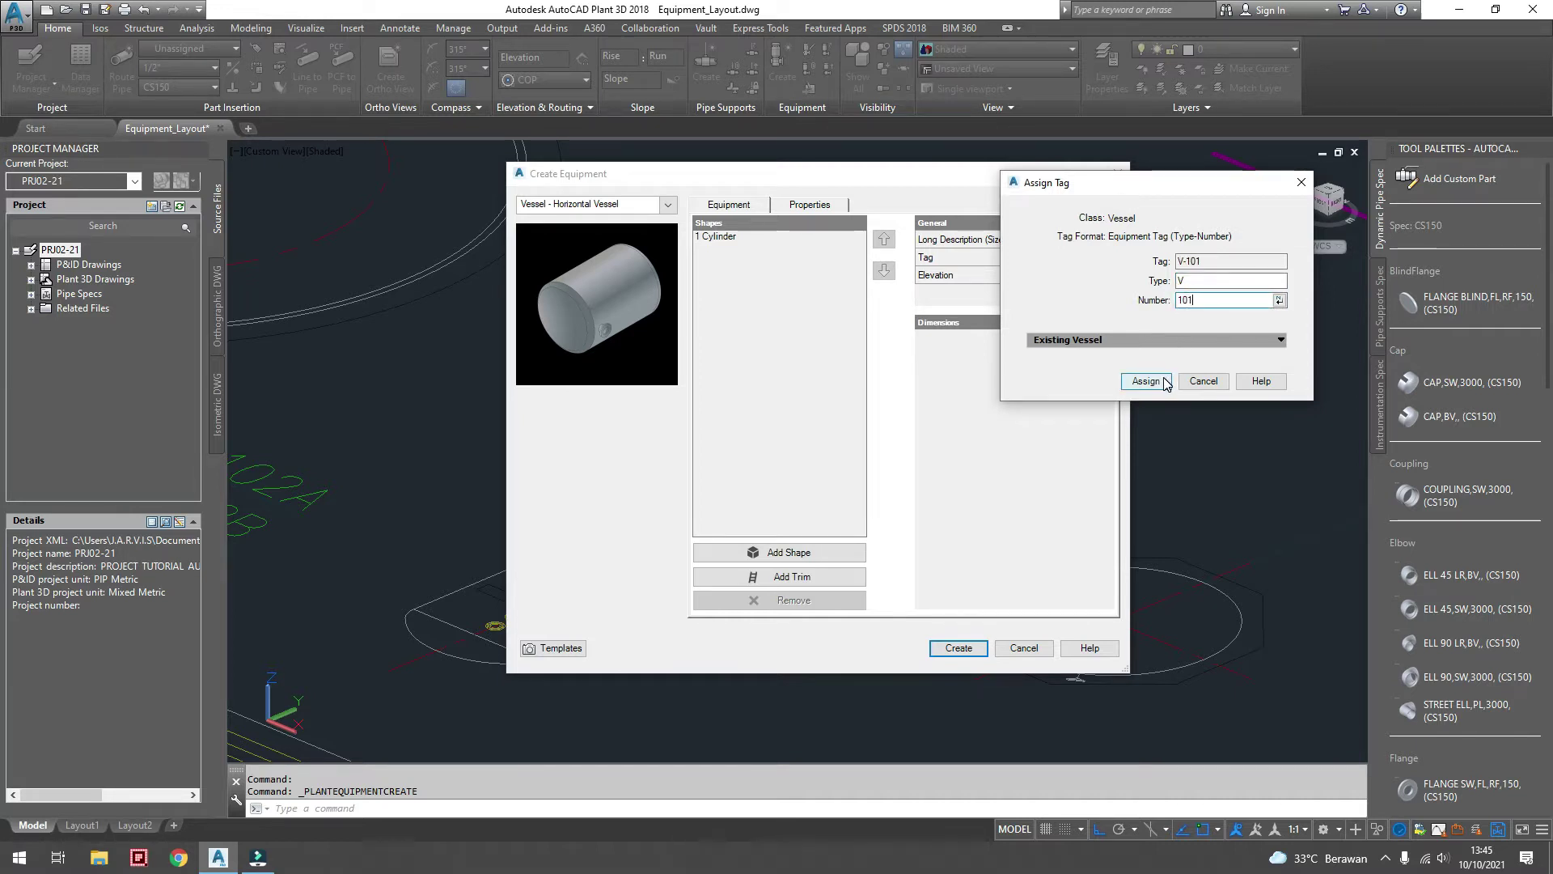
{"action": "left_click", "coordinate": [1145, 381]}
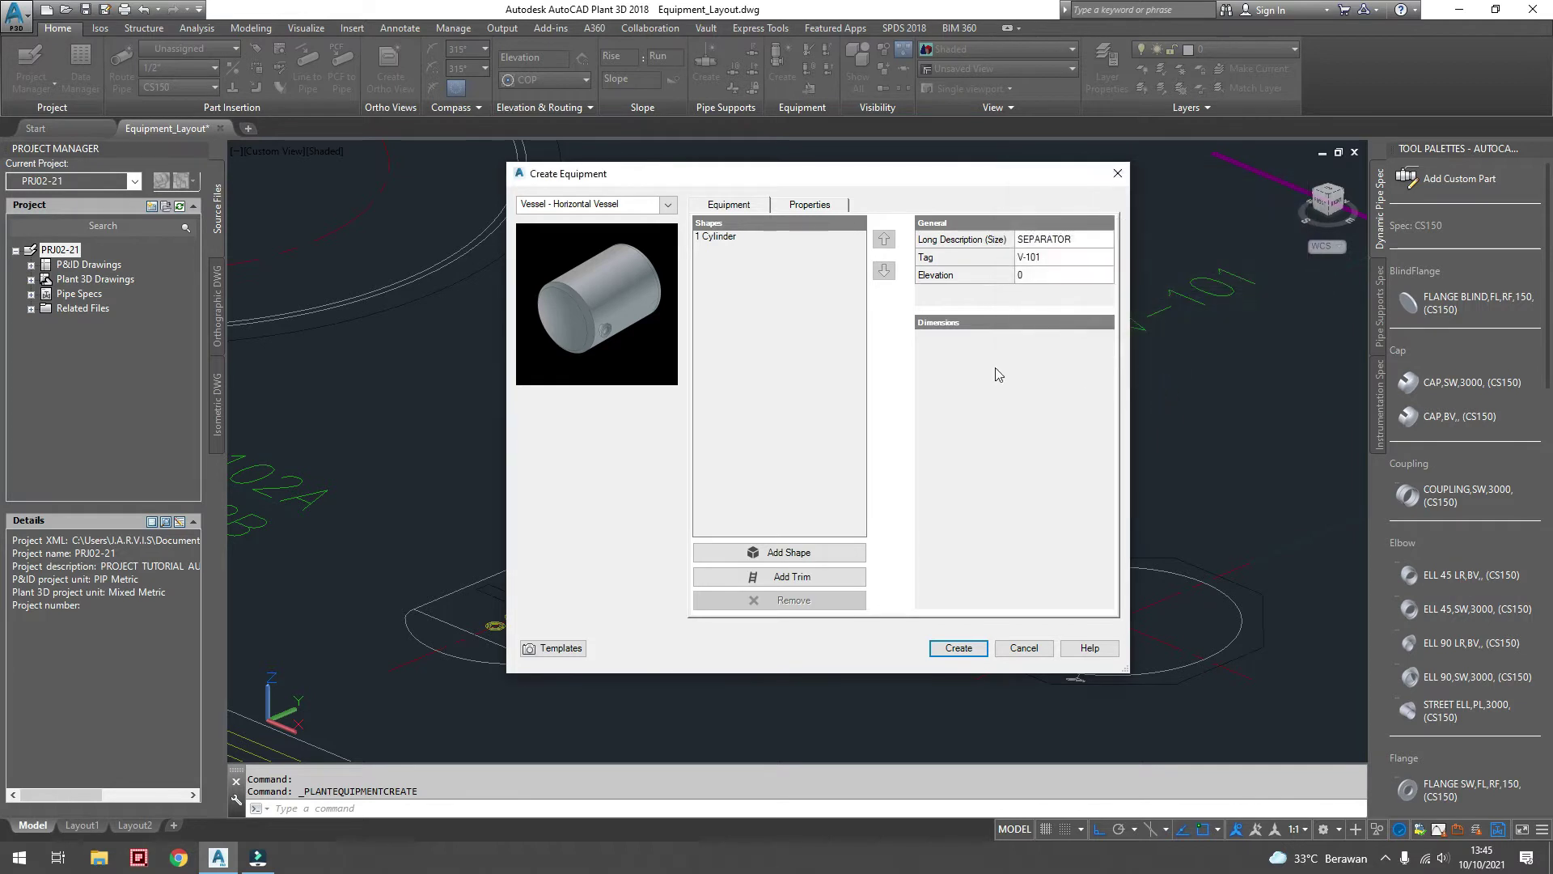
- Size the vessel cylinder to diameter 2000 and length 5500
{"action": "left_click", "coordinate": [723, 238]}
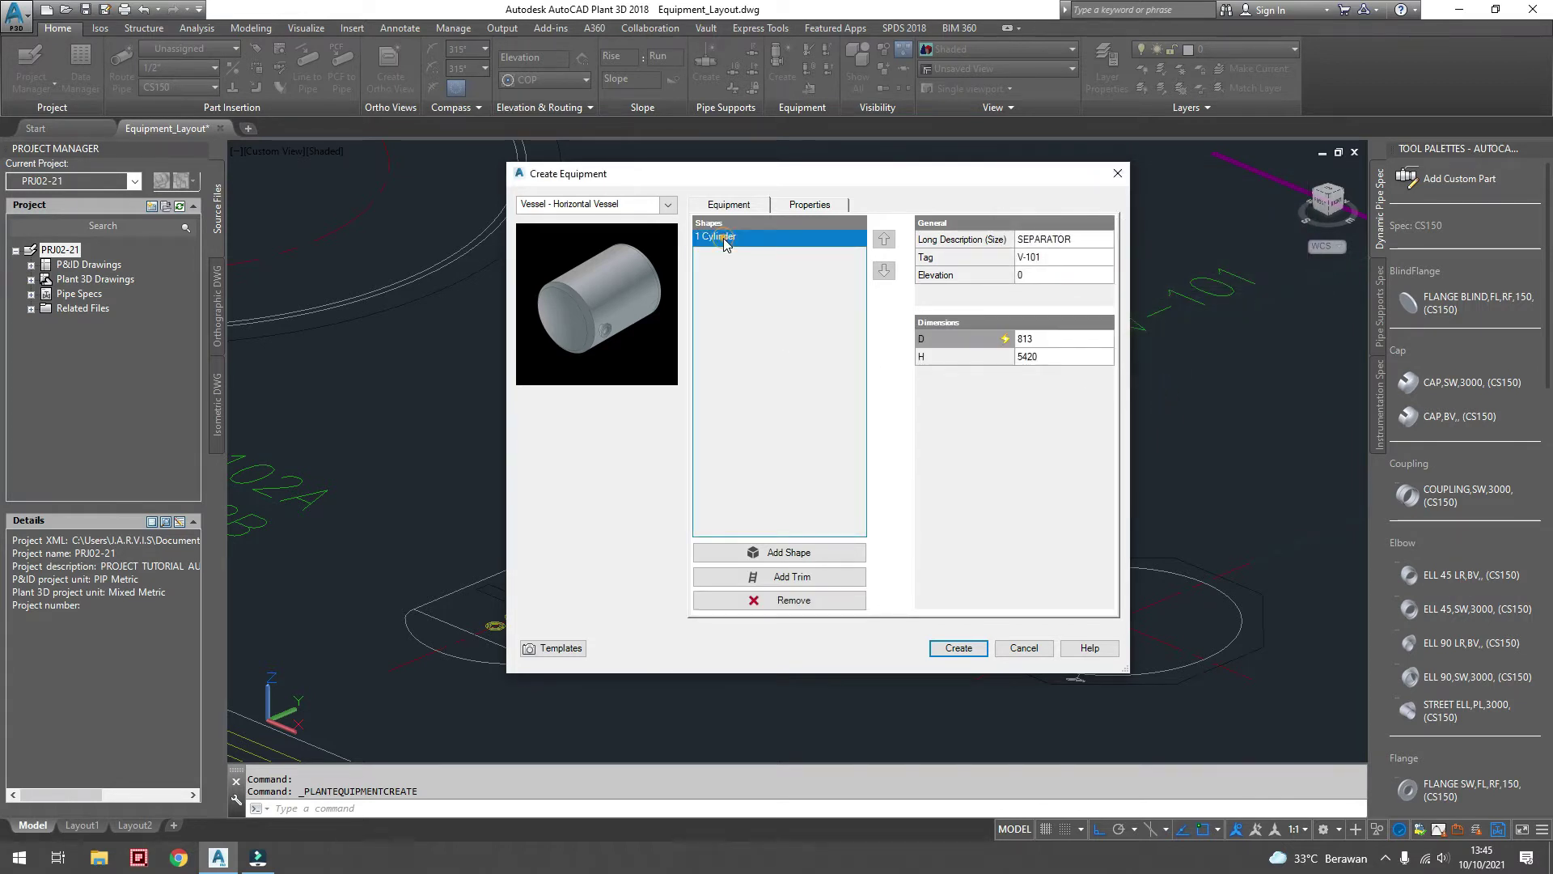
{"action": "left_click", "coordinate": [1036, 339]}
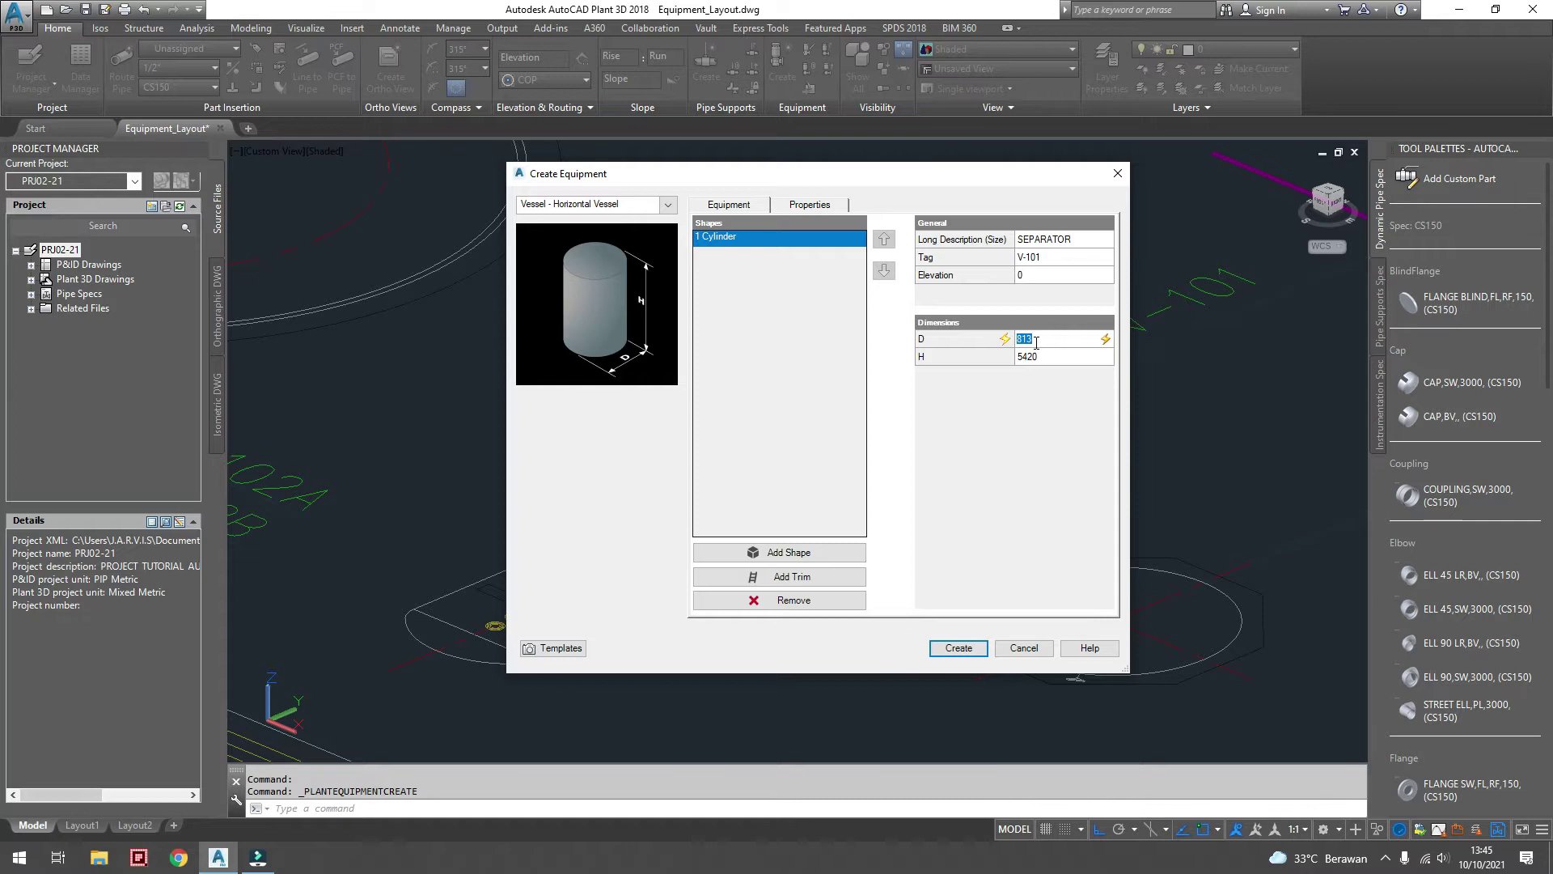
{"action": "type", "text": "2000"}
{"action": "left_click", "coordinate": [1038, 357]}
{"action": "type", "text": "55"}
- Add a 2:1 torispherical head before the cylinder with SF 50 and T 50
{"action": "left_click", "coordinate": [778, 553]}
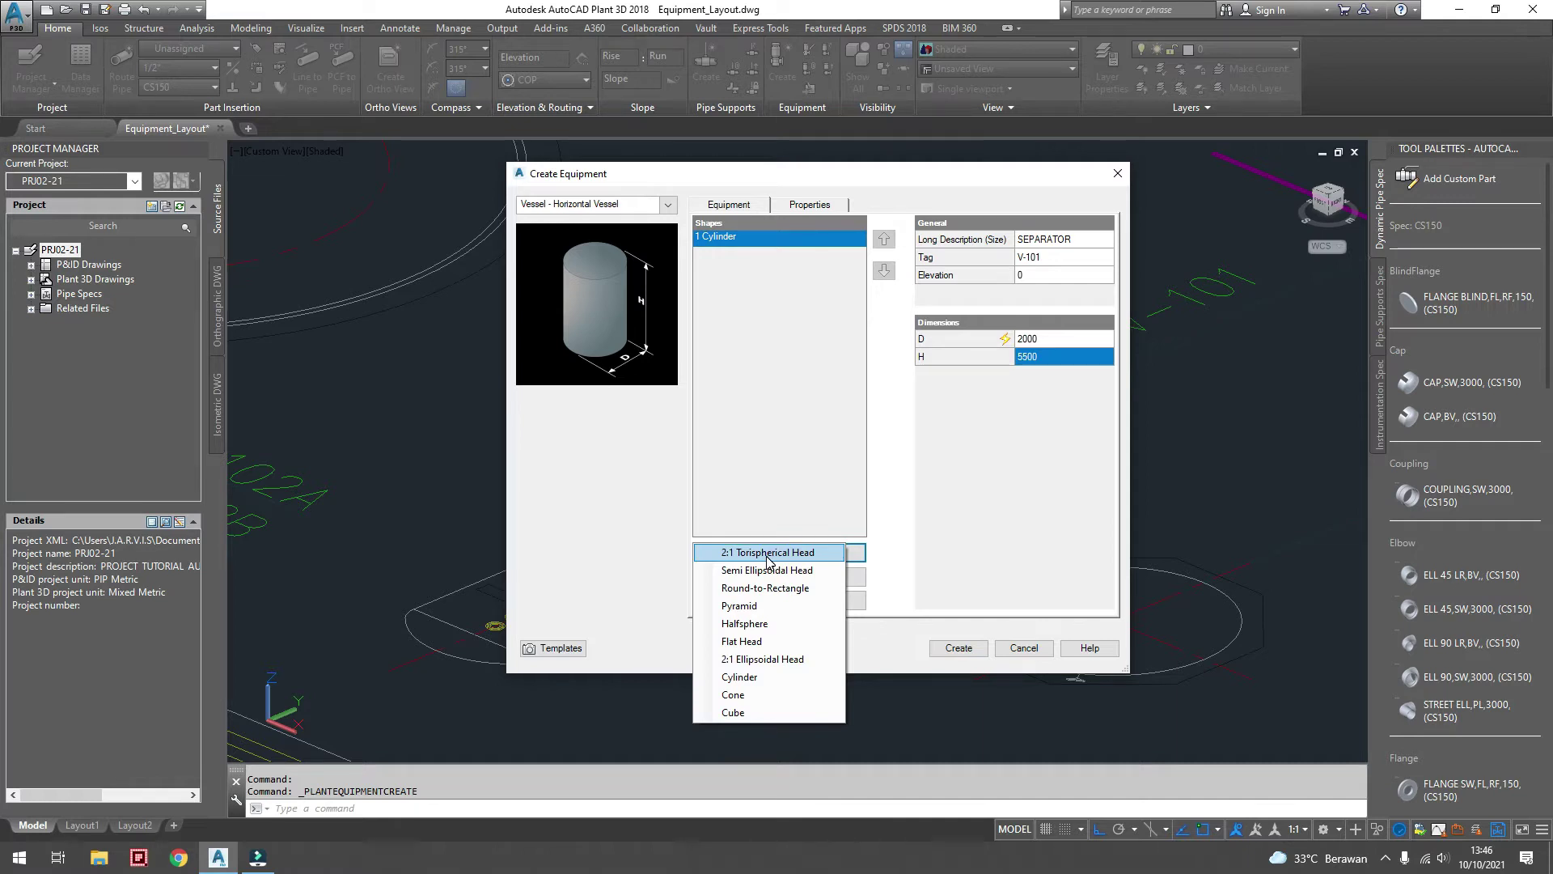
{"action": "left_click", "coordinate": [767, 558]}
{"action": "left_click", "coordinate": [761, 253]}
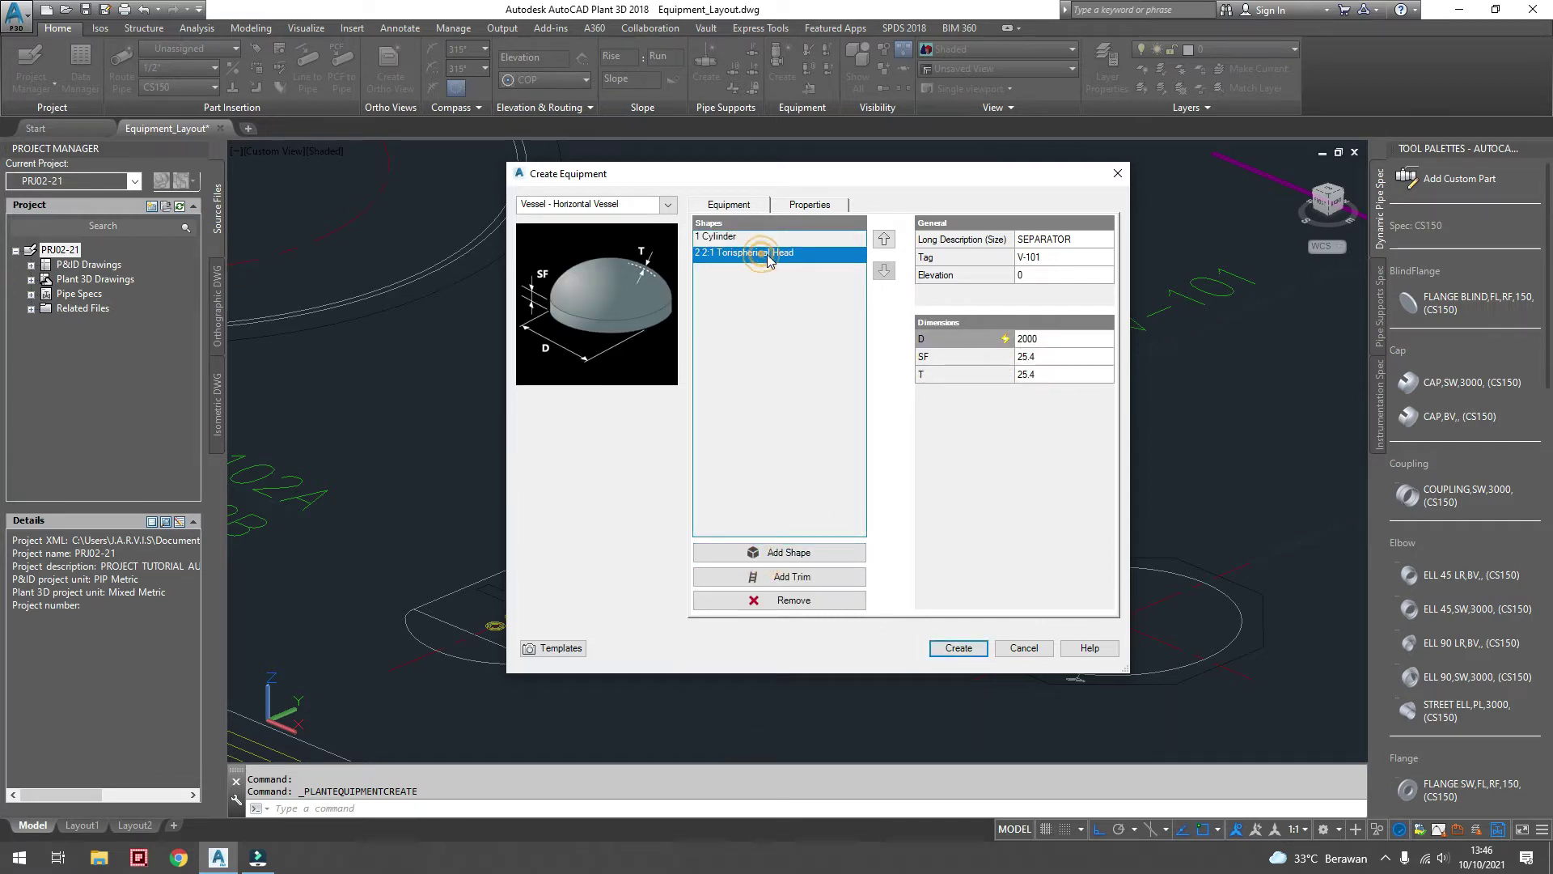
{"action": "left_click", "coordinate": [884, 238]}
{"action": "left_click", "coordinate": [757, 239]}
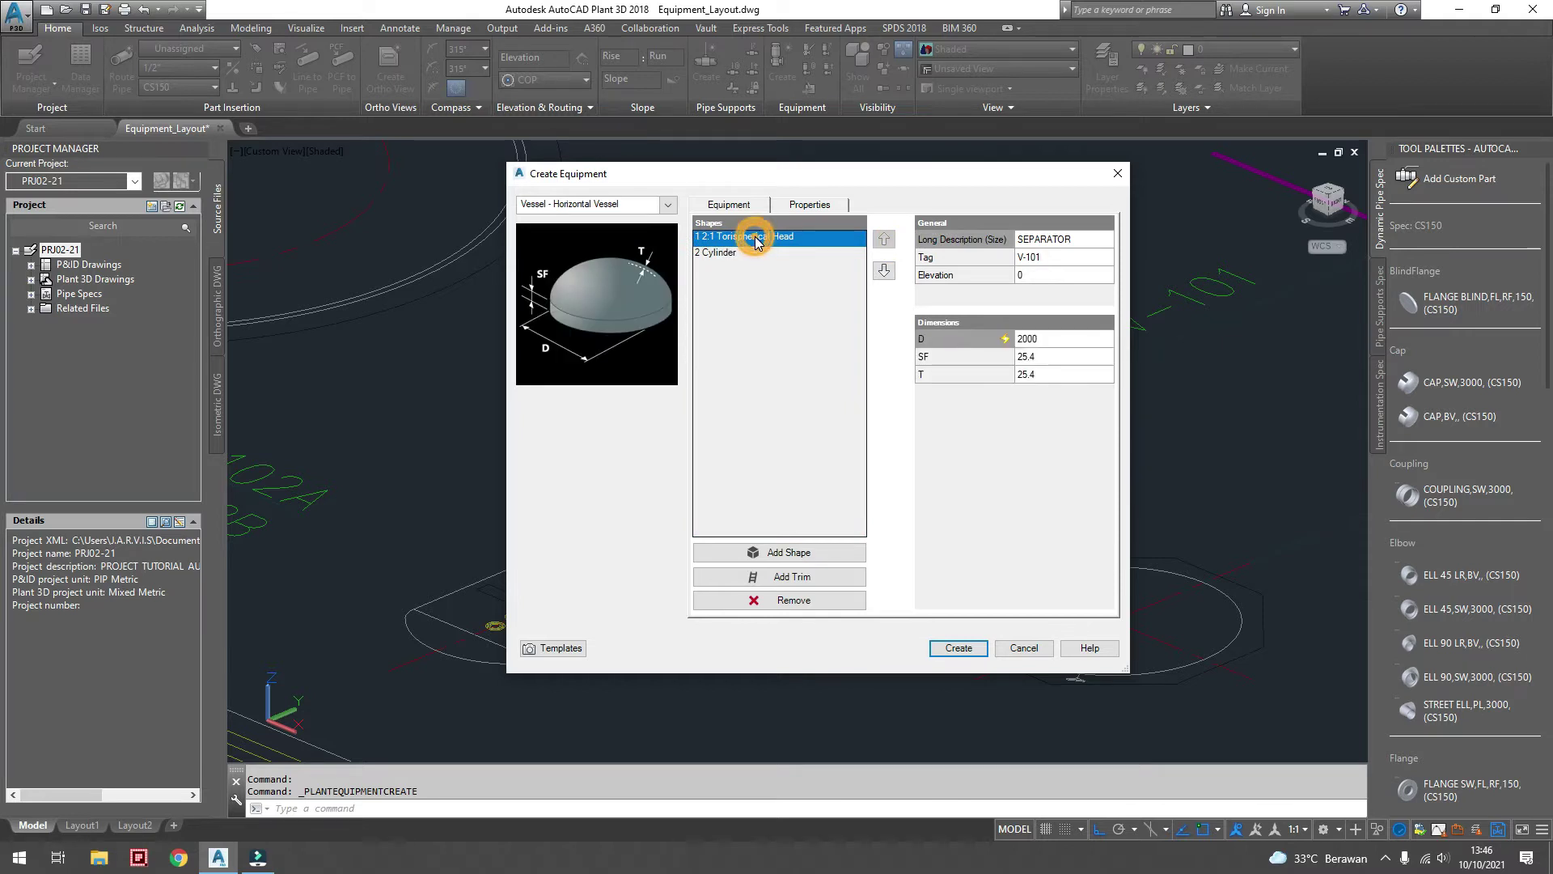
{"action": "left_click", "coordinate": [1038, 357]}
{"action": "type", "text": "50"}
{"action": "left_click", "coordinate": [1041, 375]}
{"action": "type", "text": "50"}
- Add a second 2:1 torispherical head after the cylinder with SF/T 50, then create the vessel
{"action": "left_click", "coordinate": [732, 253]}
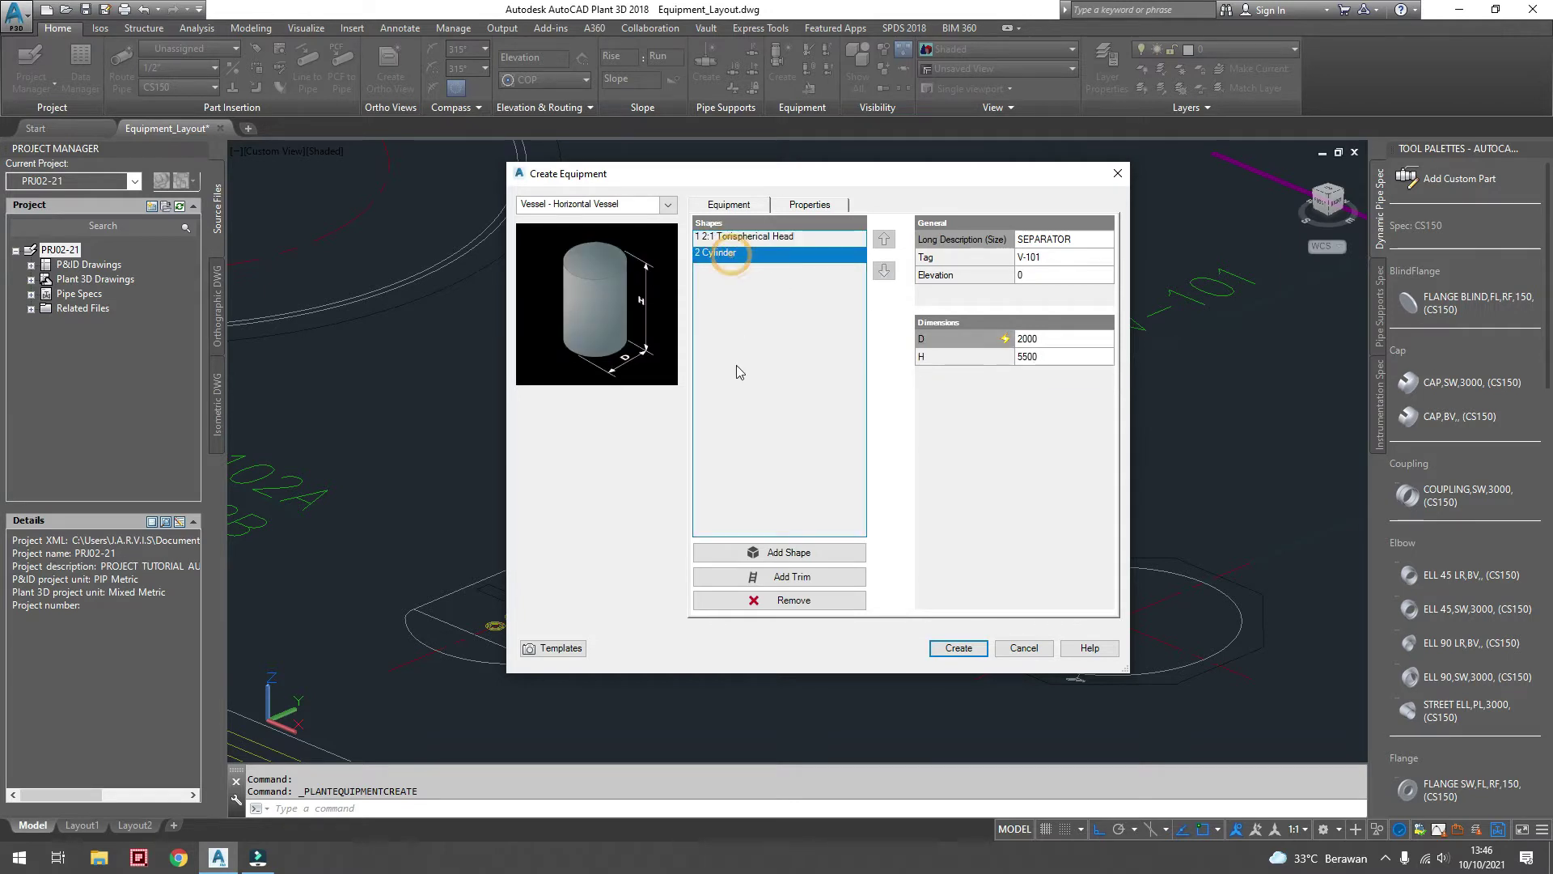
{"action": "left_click", "coordinate": [786, 553]}
{"action": "left_click", "coordinate": [784, 555]}
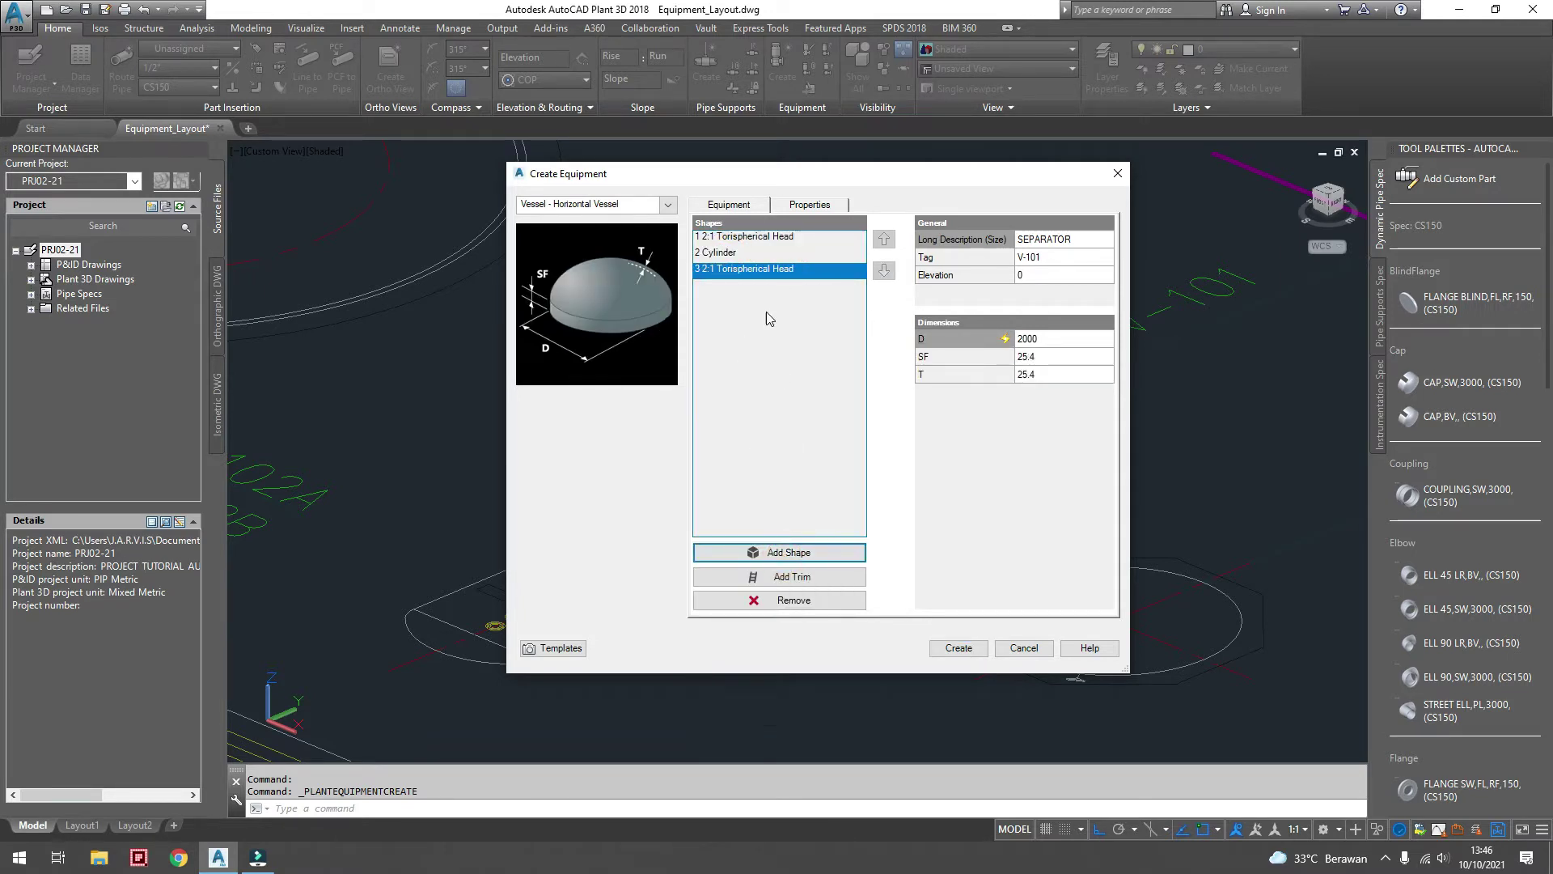
{"action": "left_click", "coordinate": [1044, 356]}
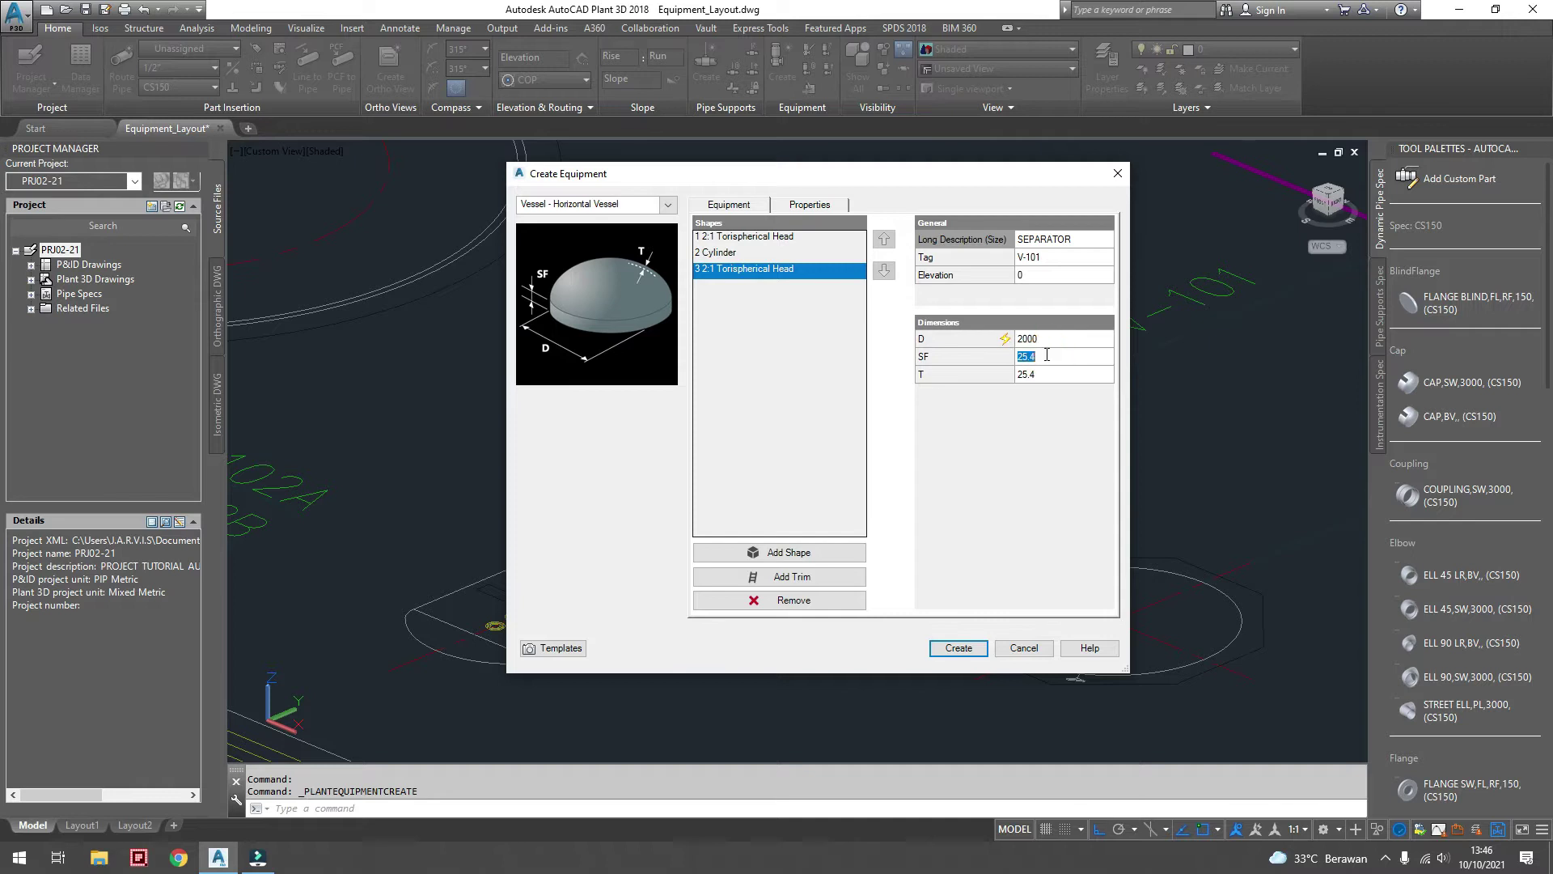
{"action": "type", "text": "50"}
{"action": "left_click", "coordinate": [1038, 375]}
{"action": "type", "text": "50"}
{"action": "key", "text": "Return"}
{"action": "left_click", "coordinate": [983, 649]}
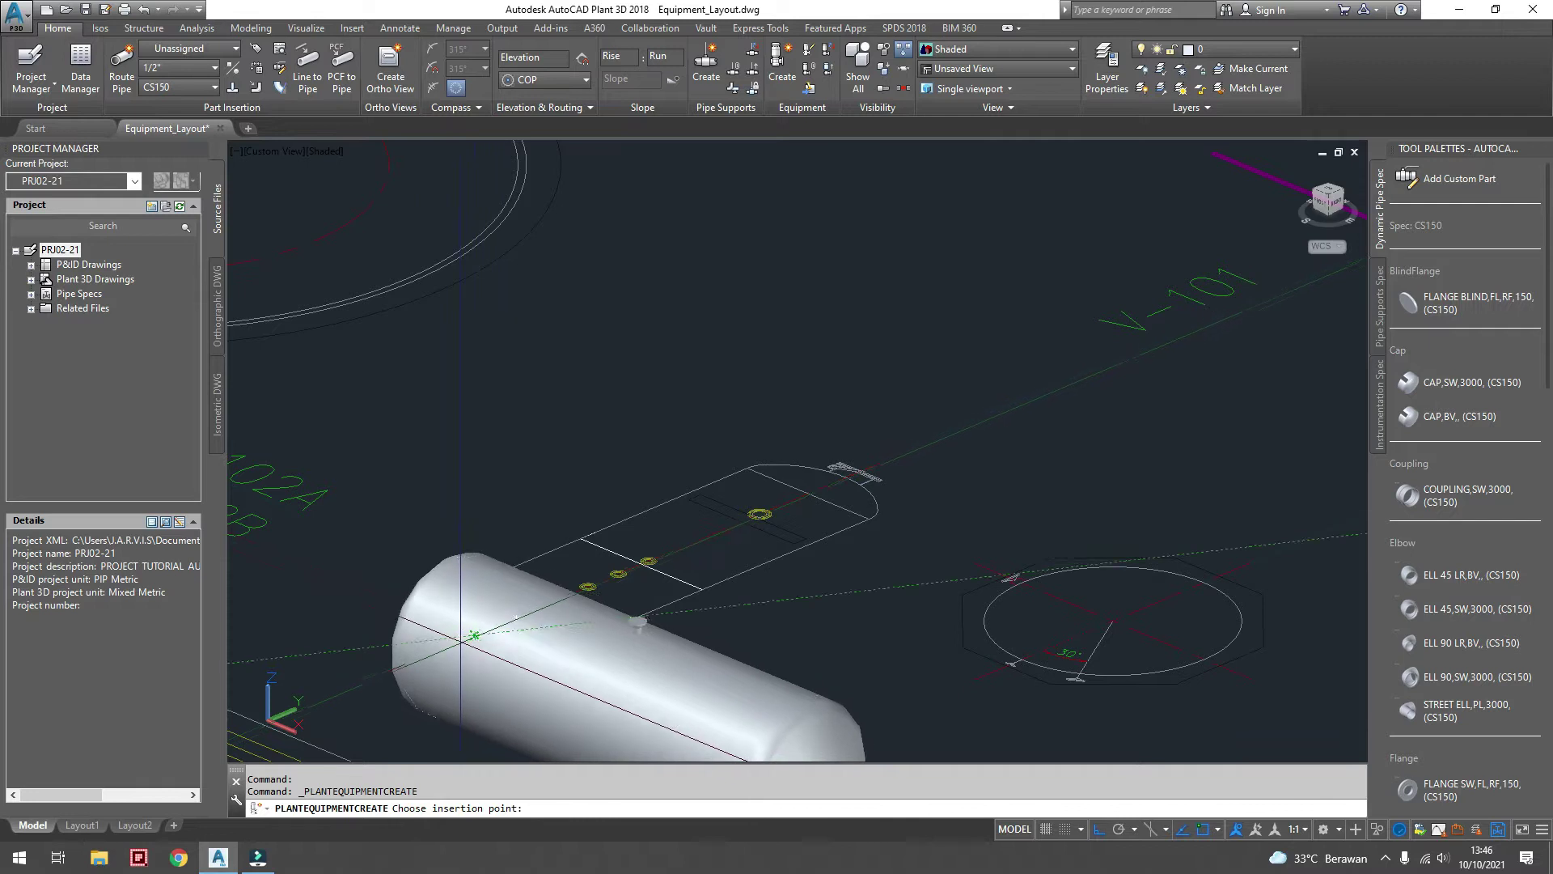
- Insert V-101 on the footprint, aligned with its long axis, and orbit to view it
{"action": "scroll", "coordinate": [507, 650], "scroll_direction": "up", "scroll_amount": 2}
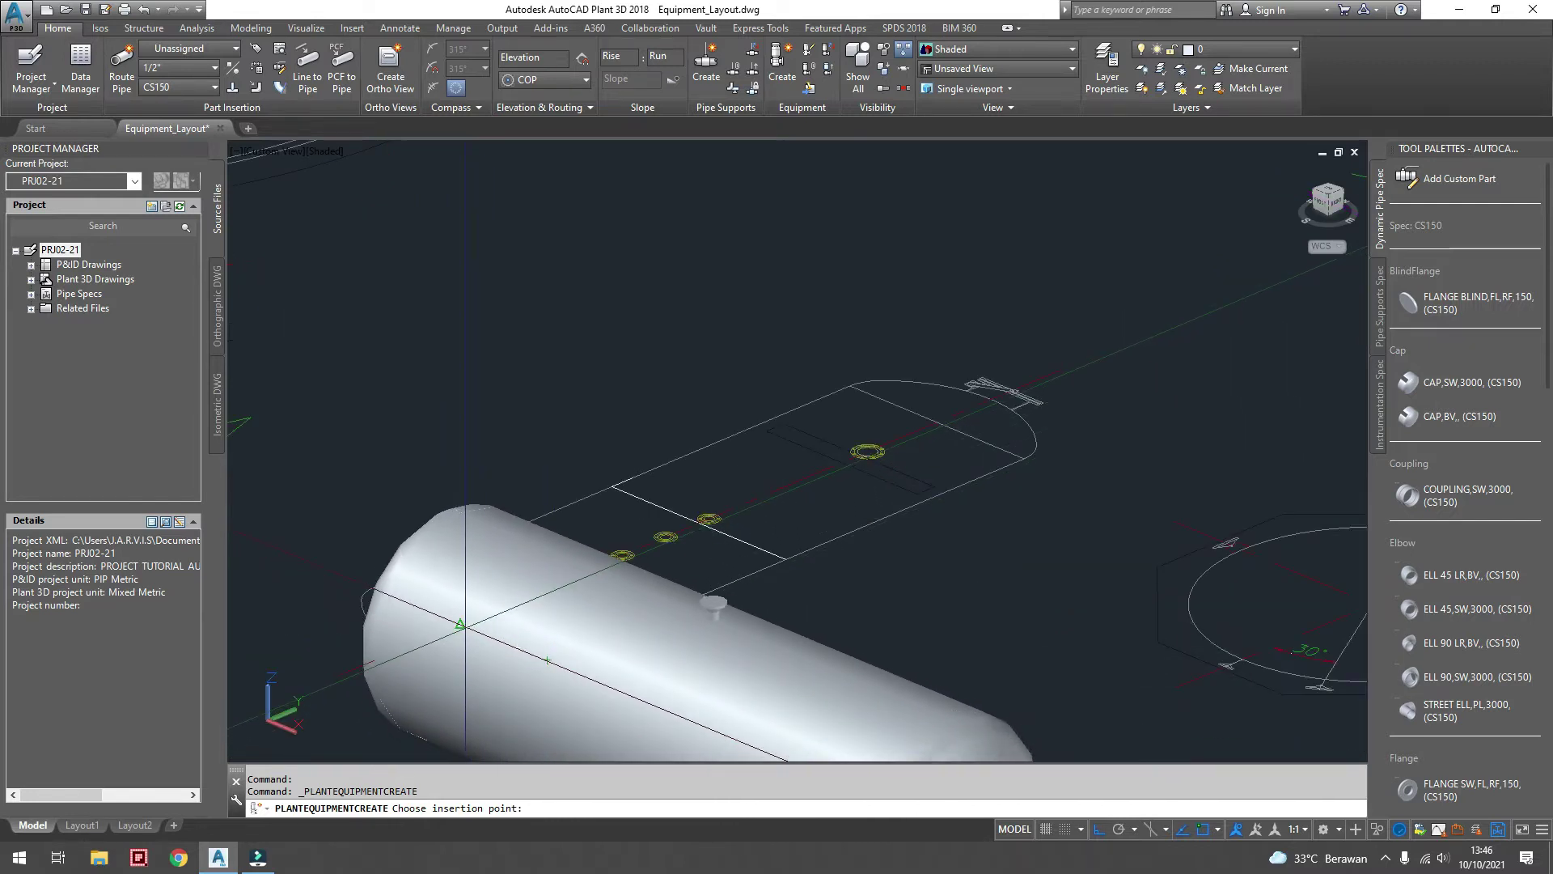
{"action": "left_click", "coordinate": [462, 624]}
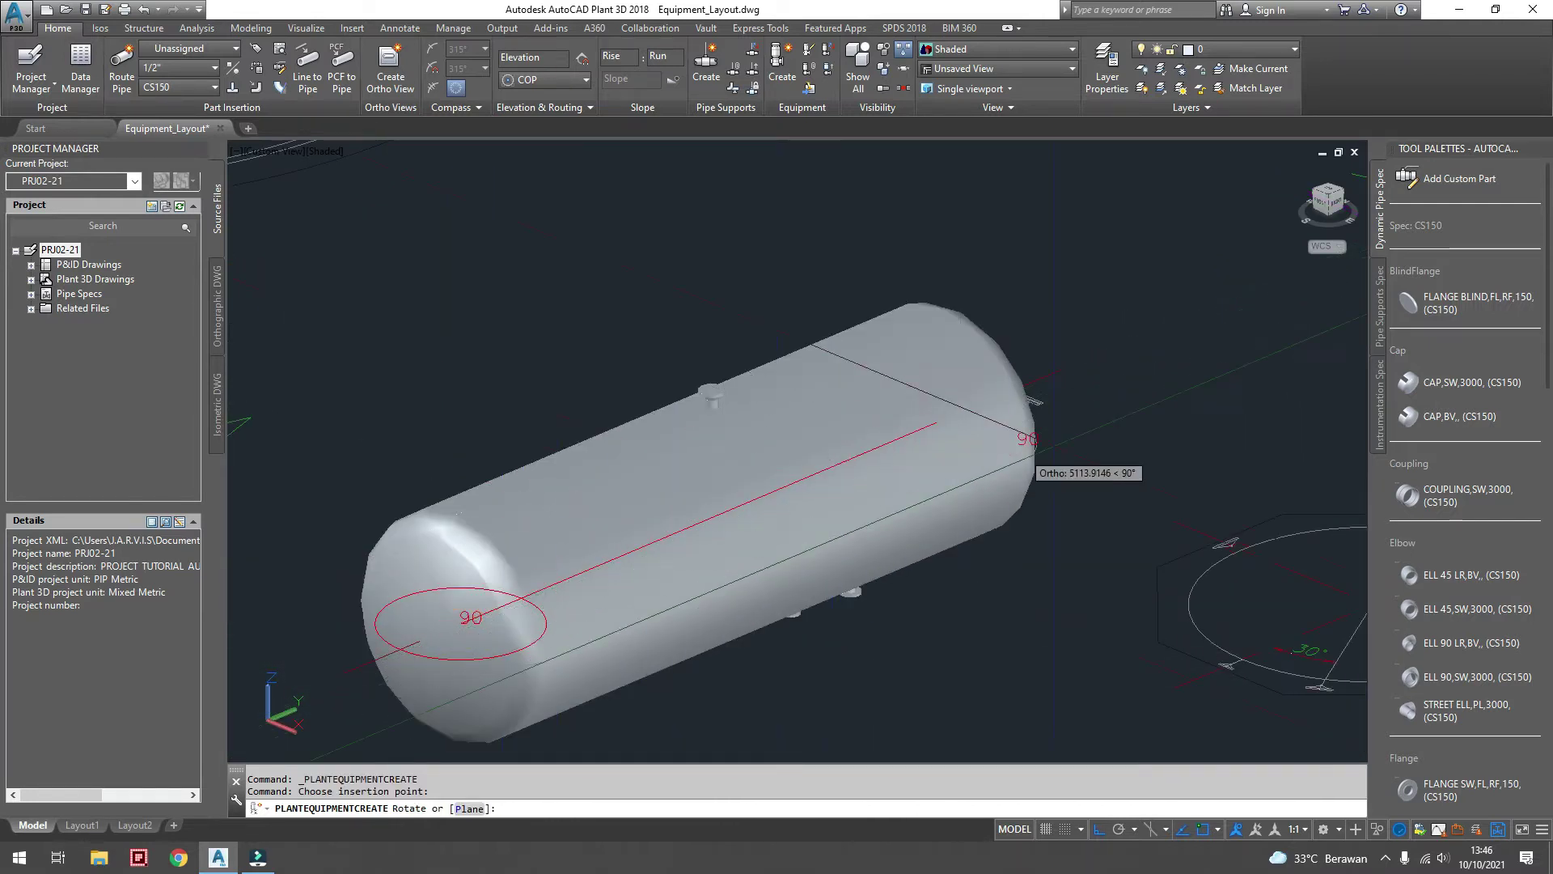
{"action": "left_click", "coordinate": [1138, 437]}
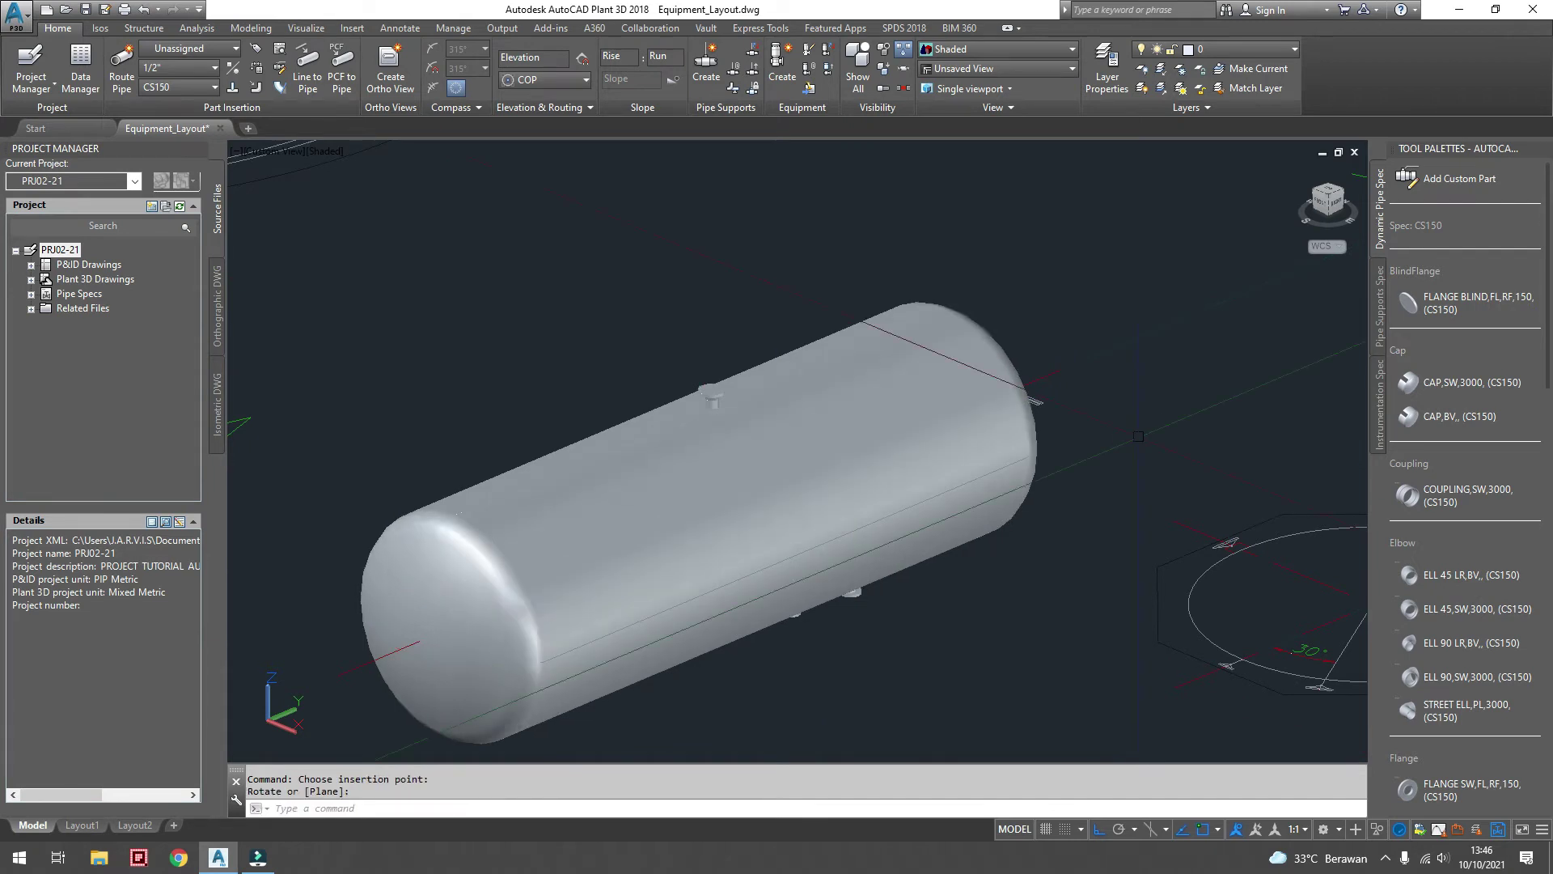
{"action": "mouse_move", "coordinate": [809, 486]}
{"action": "middle_mouse_down", "text": "shift"}
{"action": "mouse_move", "coordinate": [822, 492]}
{"action": "mouse_move", "coordinate": [796, 493]}
{"action": "mouse_move", "coordinate": [872, 473]}
{"action": "mouse_move", "coordinate": [669, 481]}
{"action": "middle_mouse_up", "text": "shift"}
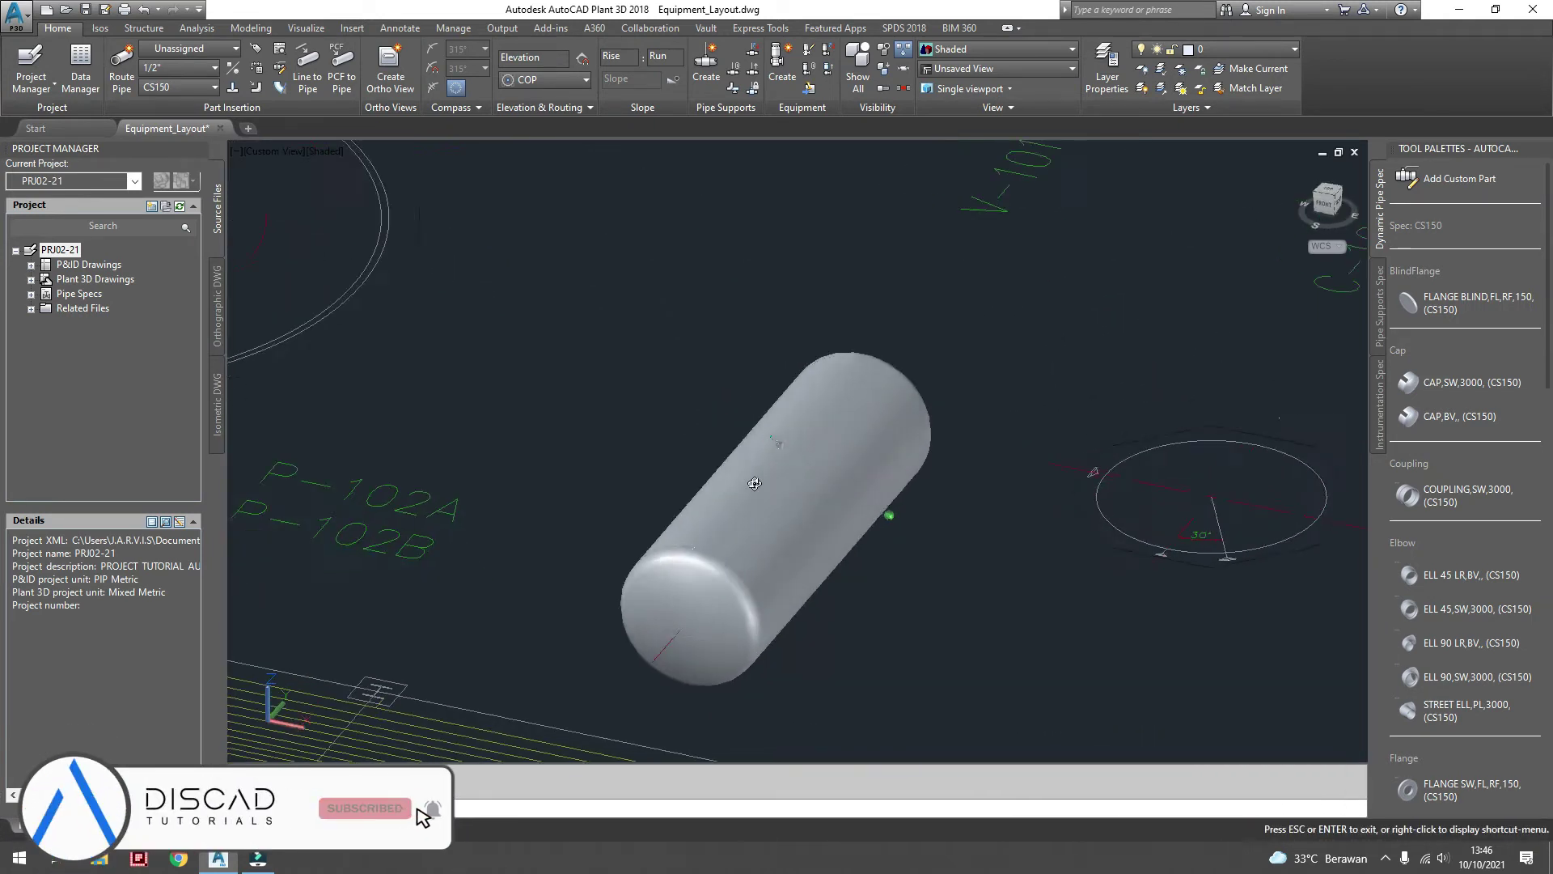
{"action": "mouse_move", "coordinate": [804, 537]}
{"action": "middle_mouse_down"}
{"action": "mouse_move", "coordinate": [754, 452]}
{"action": "mouse_move", "coordinate": [668, 388]}
{"action": "middle_mouse_up"}
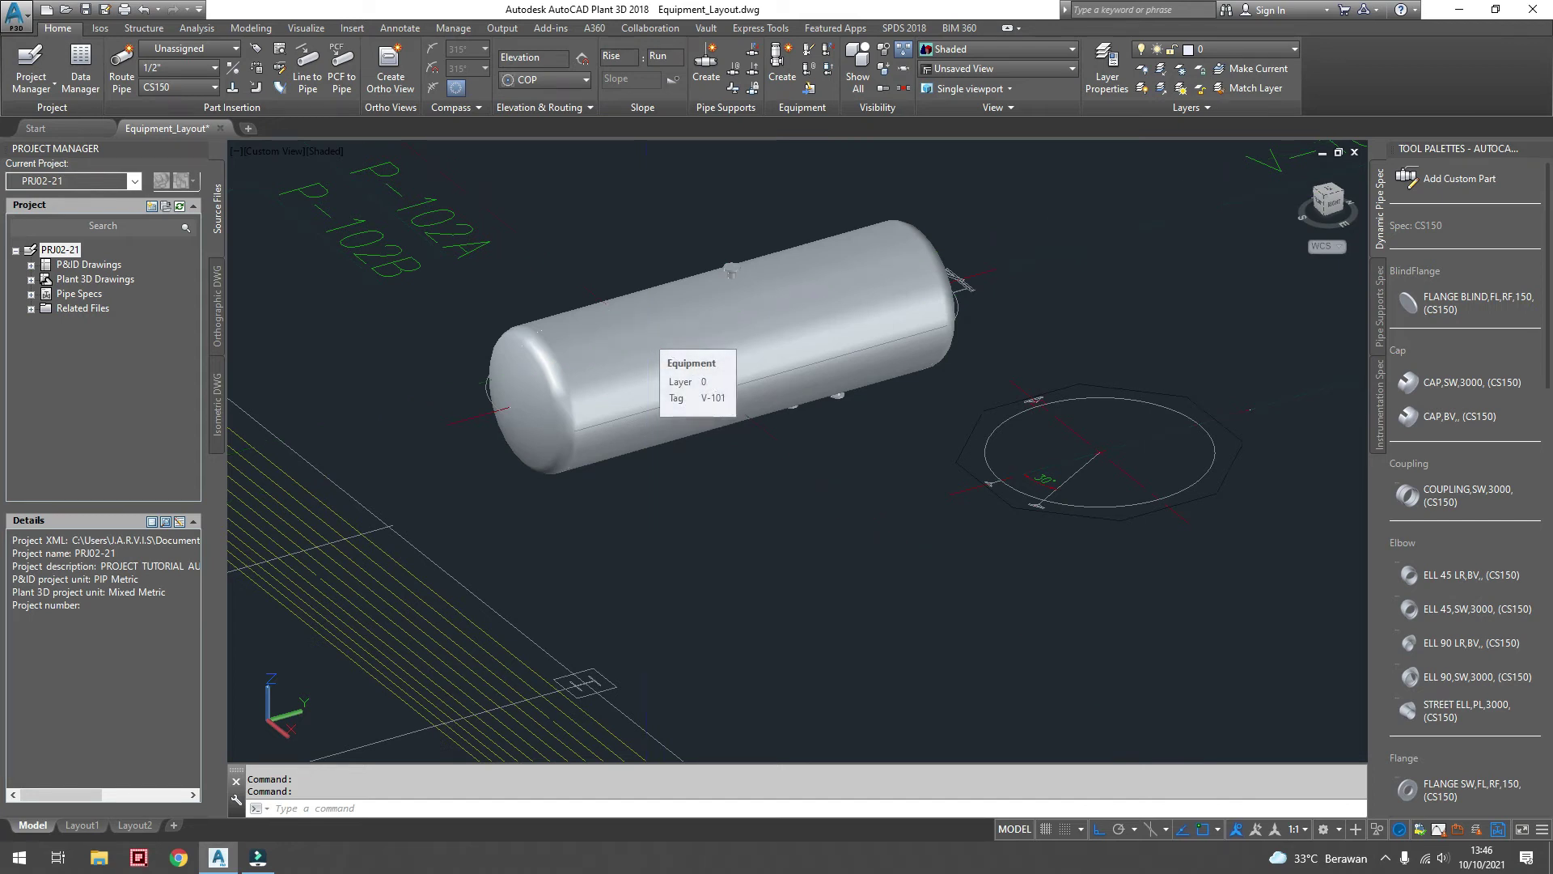
- Set V-101's elevation to 2200 through Modify Equipment
{"action": "left_click", "coordinate": [645, 334]}
{"action": "right_click", "coordinate": [645, 334]}
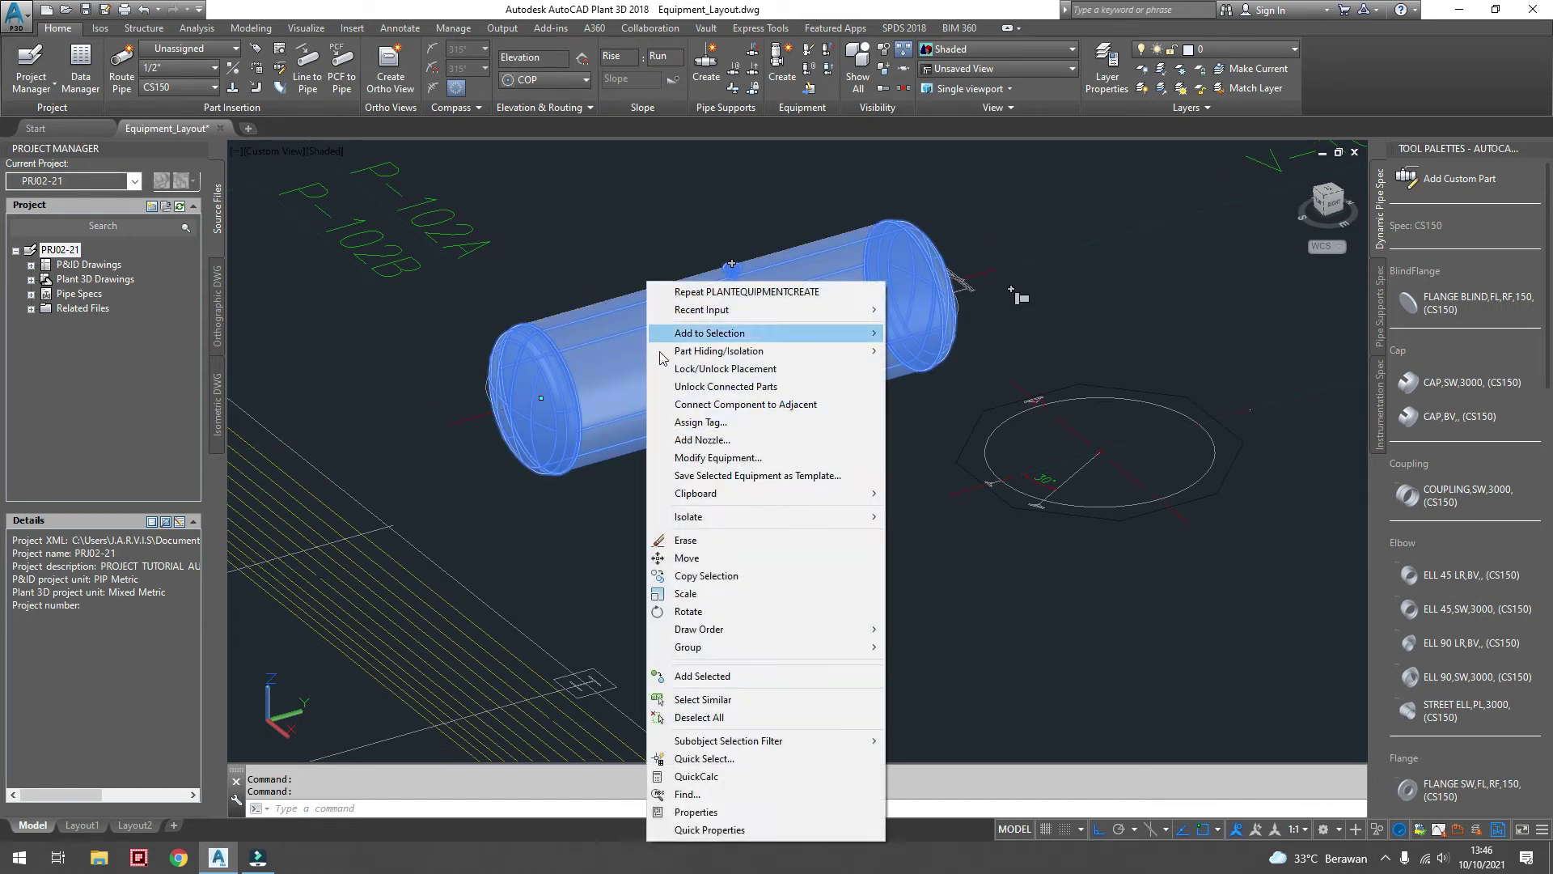
{"action": "left_click", "coordinate": [716, 458]}
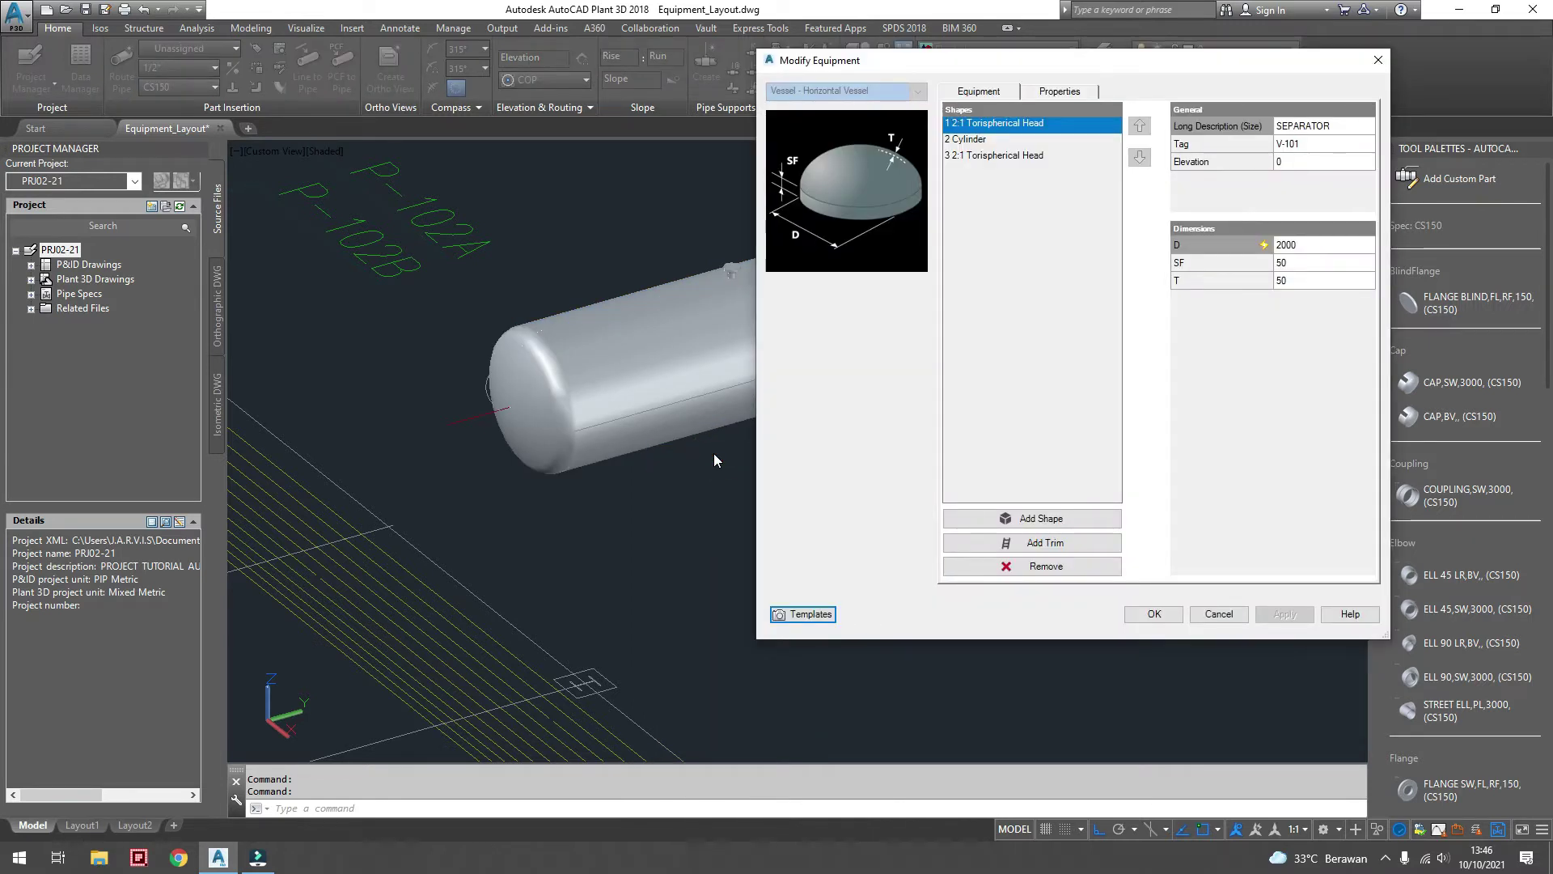
{"action": "double_click", "coordinate": [1292, 163]}
{"action": "type", "text": "2200"}
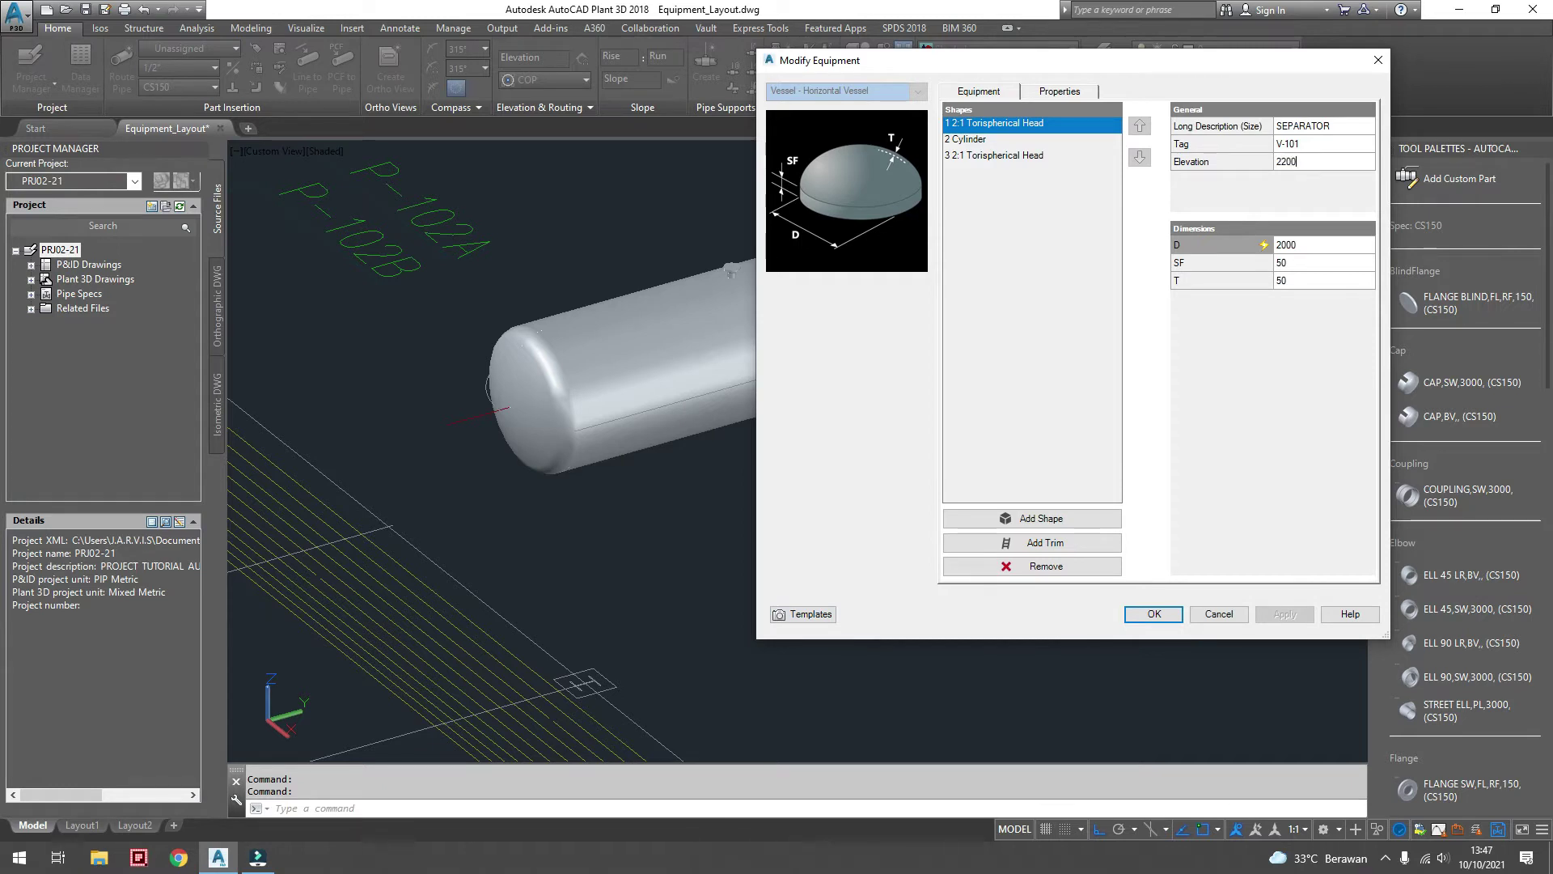
{"action": "left_click", "coordinate": [1165, 615]}
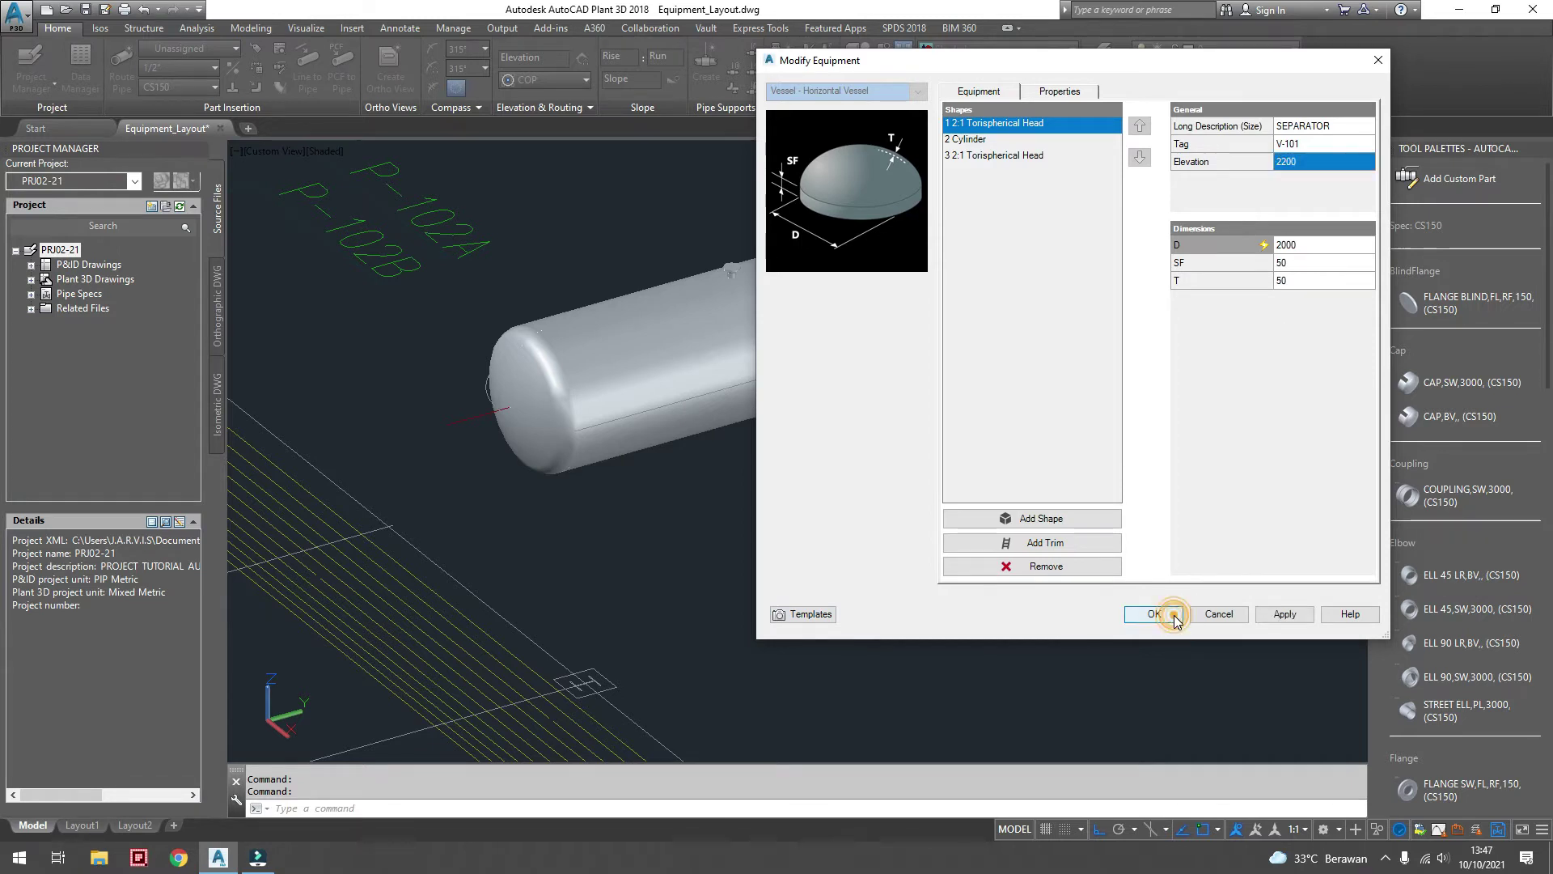
{"action": "middle_click_drag", "start_coordinate": [781, 416], "coordinate": [752, 531]}
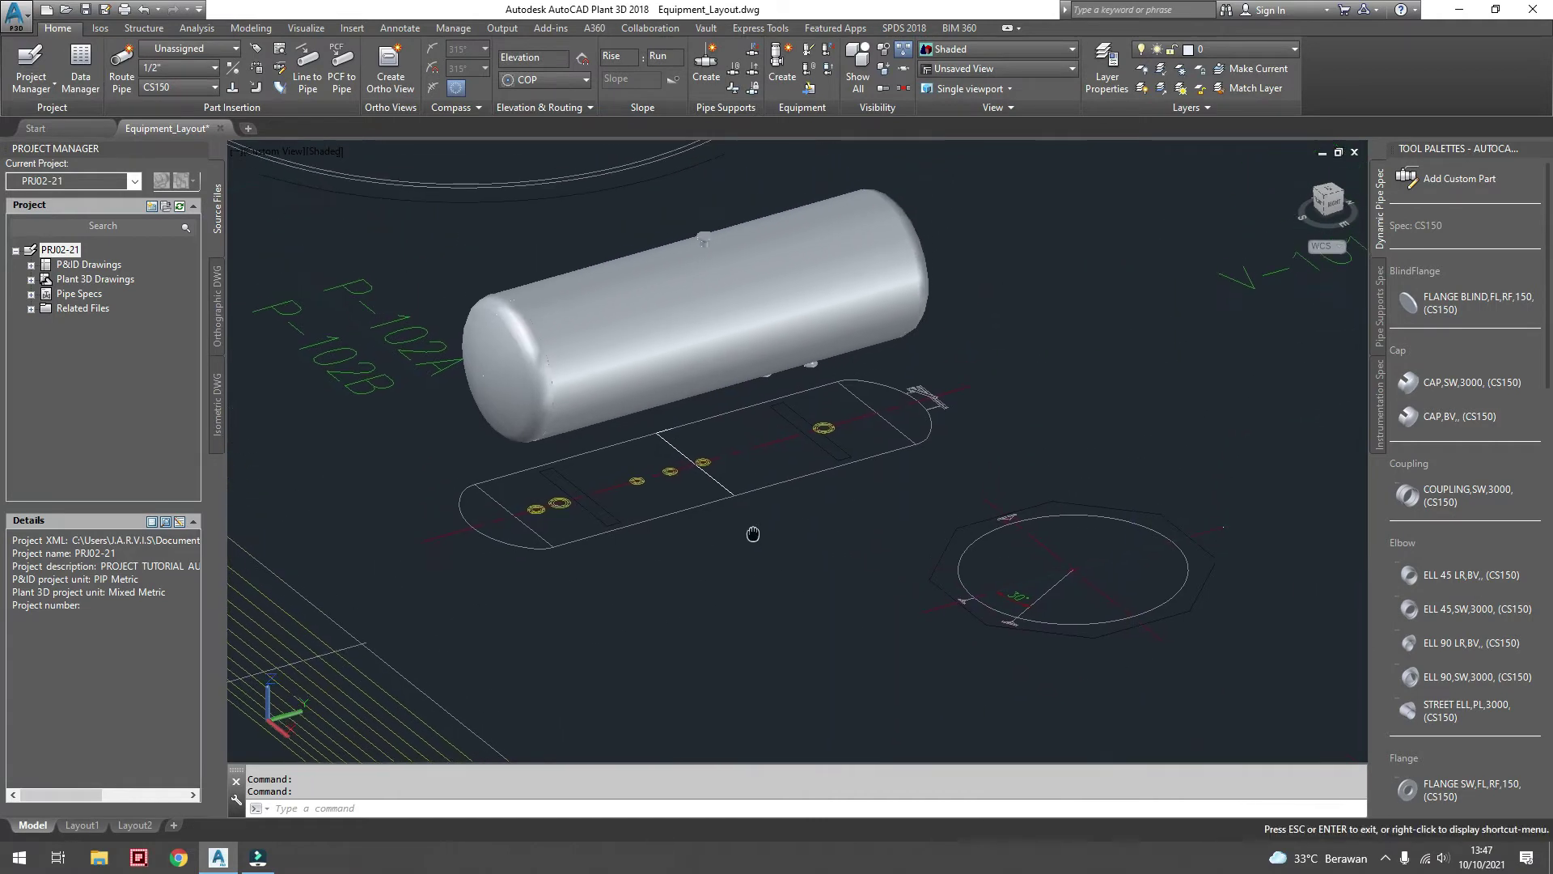
- Add a Saddle trim to V-101's cylinder through Modify Equipment
{"action": "left_click", "coordinate": [677, 356]}
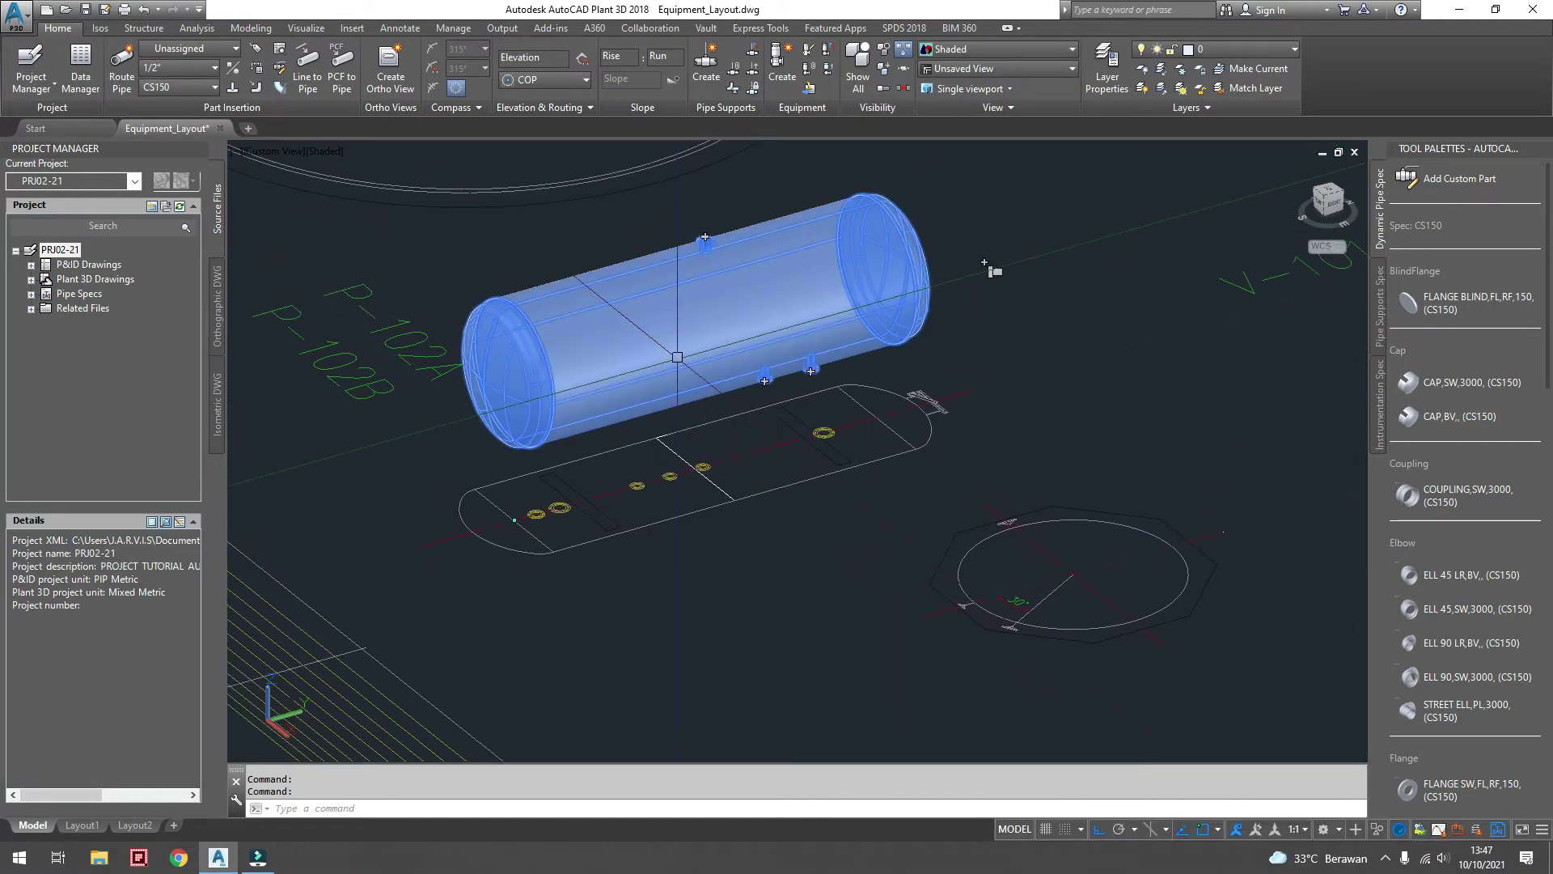
{"action": "right_click", "coordinate": [677, 357]}
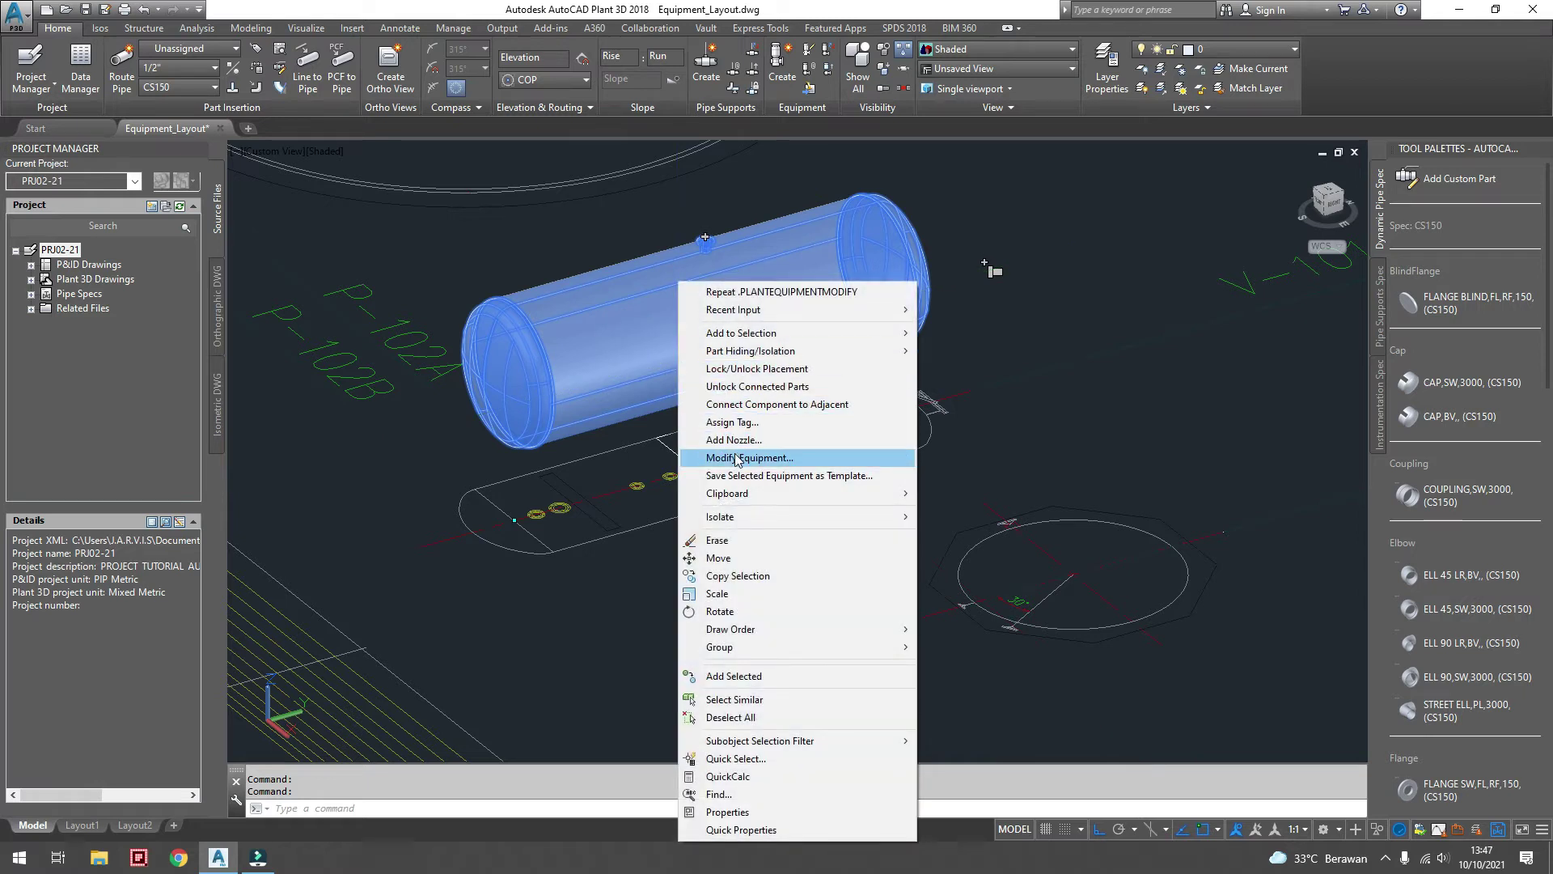
{"action": "left_click", "coordinate": [727, 455]}
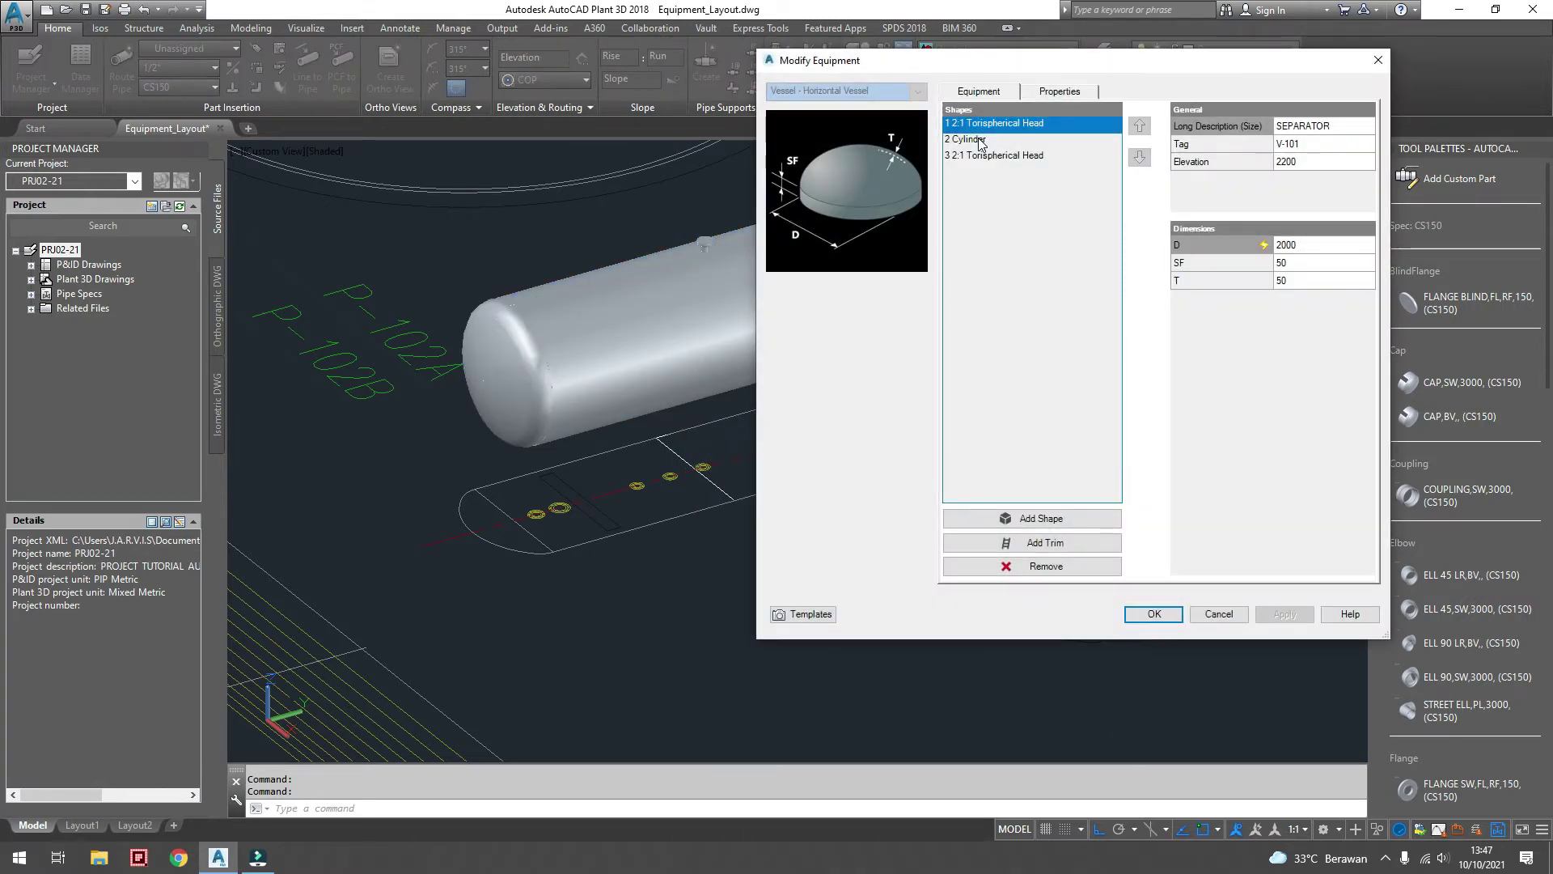
{"action": "left_click", "coordinate": [979, 142]}
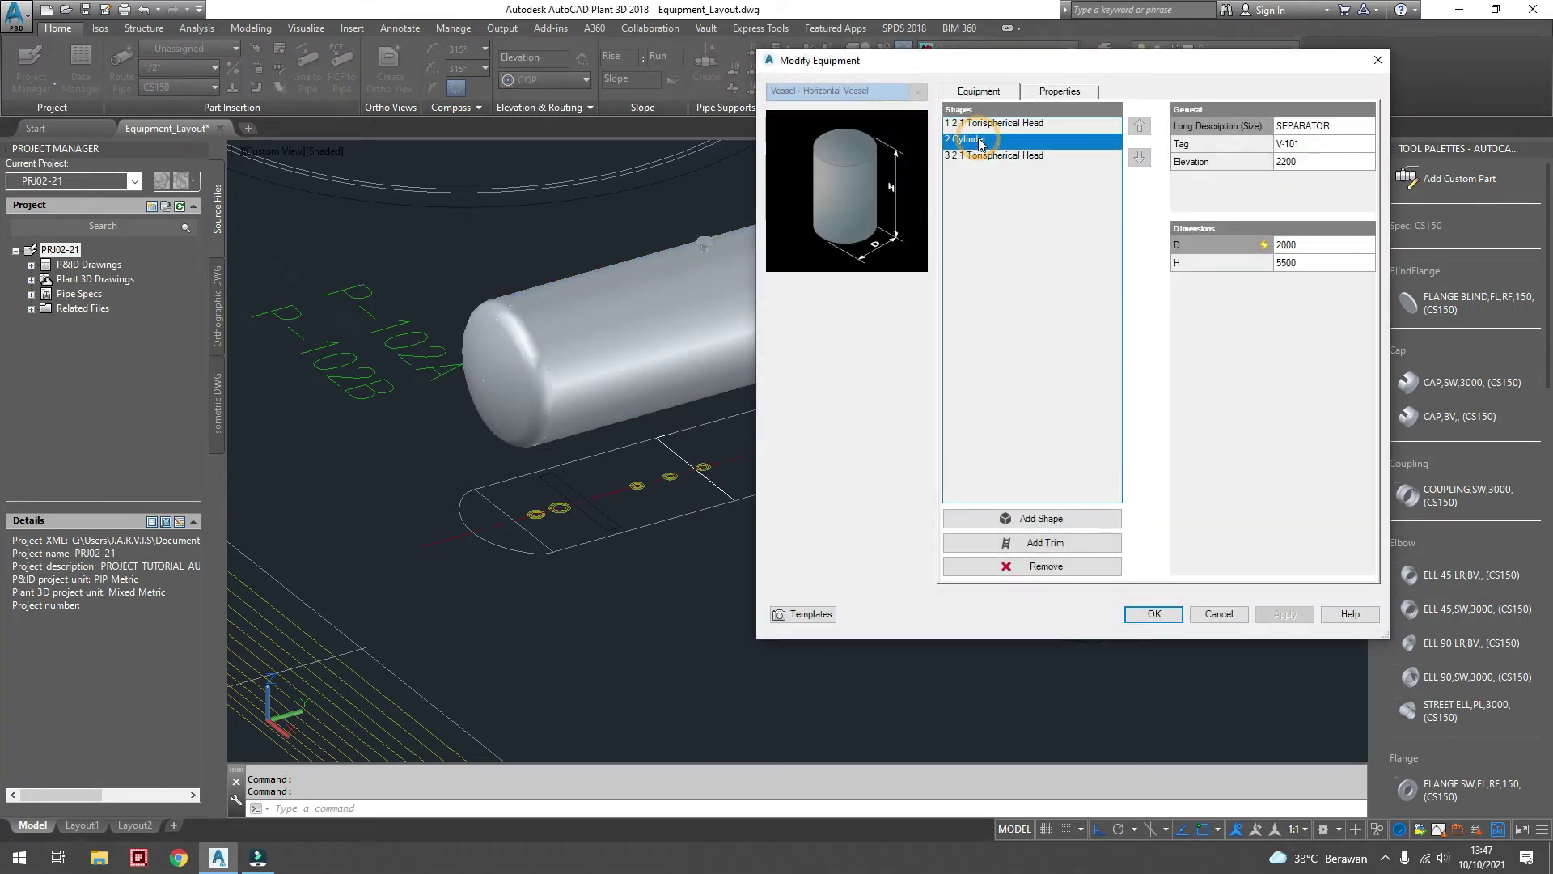
{"action": "left_click", "coordinate": [1043, 542]}
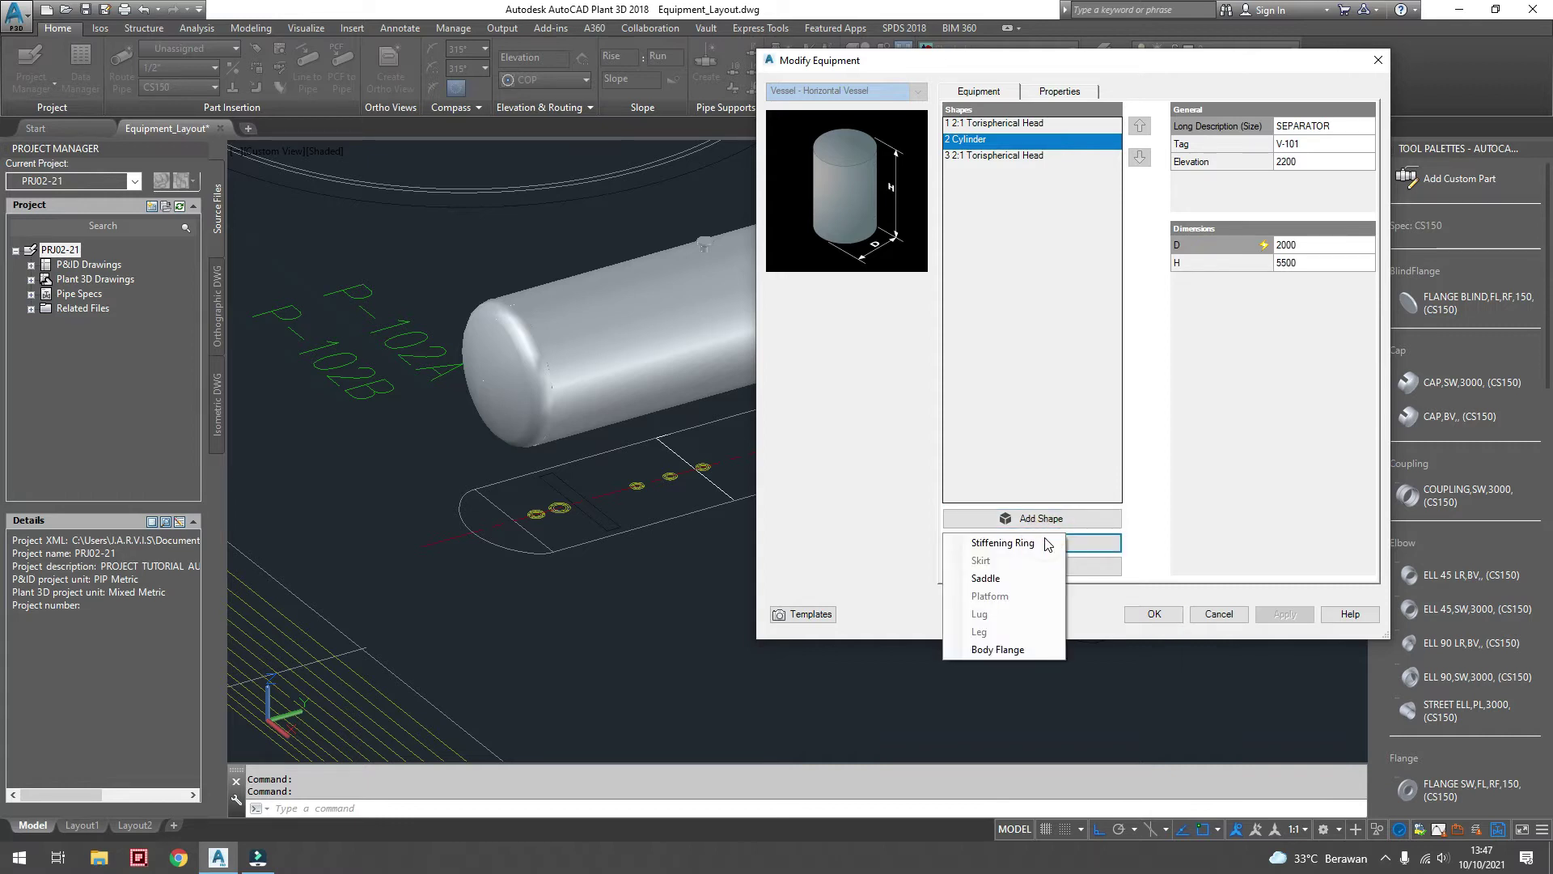
{"action": "left_click", "coordinate": [1001, 578]}
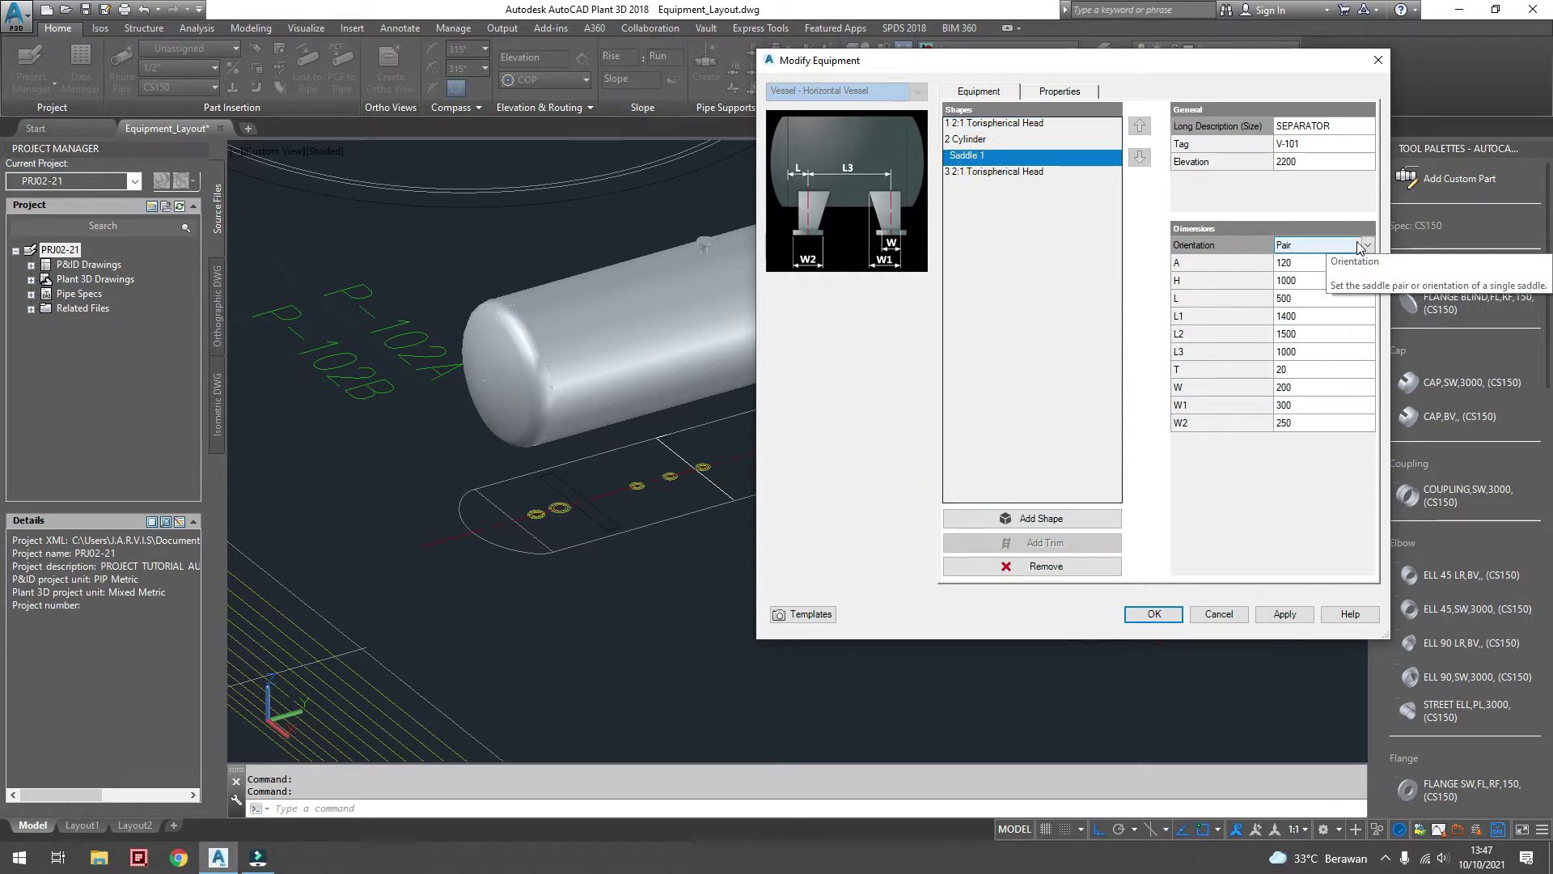
- Set the saddle height H to 1500, L1 to 1500 and L2 to 1600
{"action": "left_click", "coordinate": [1297, 264]}
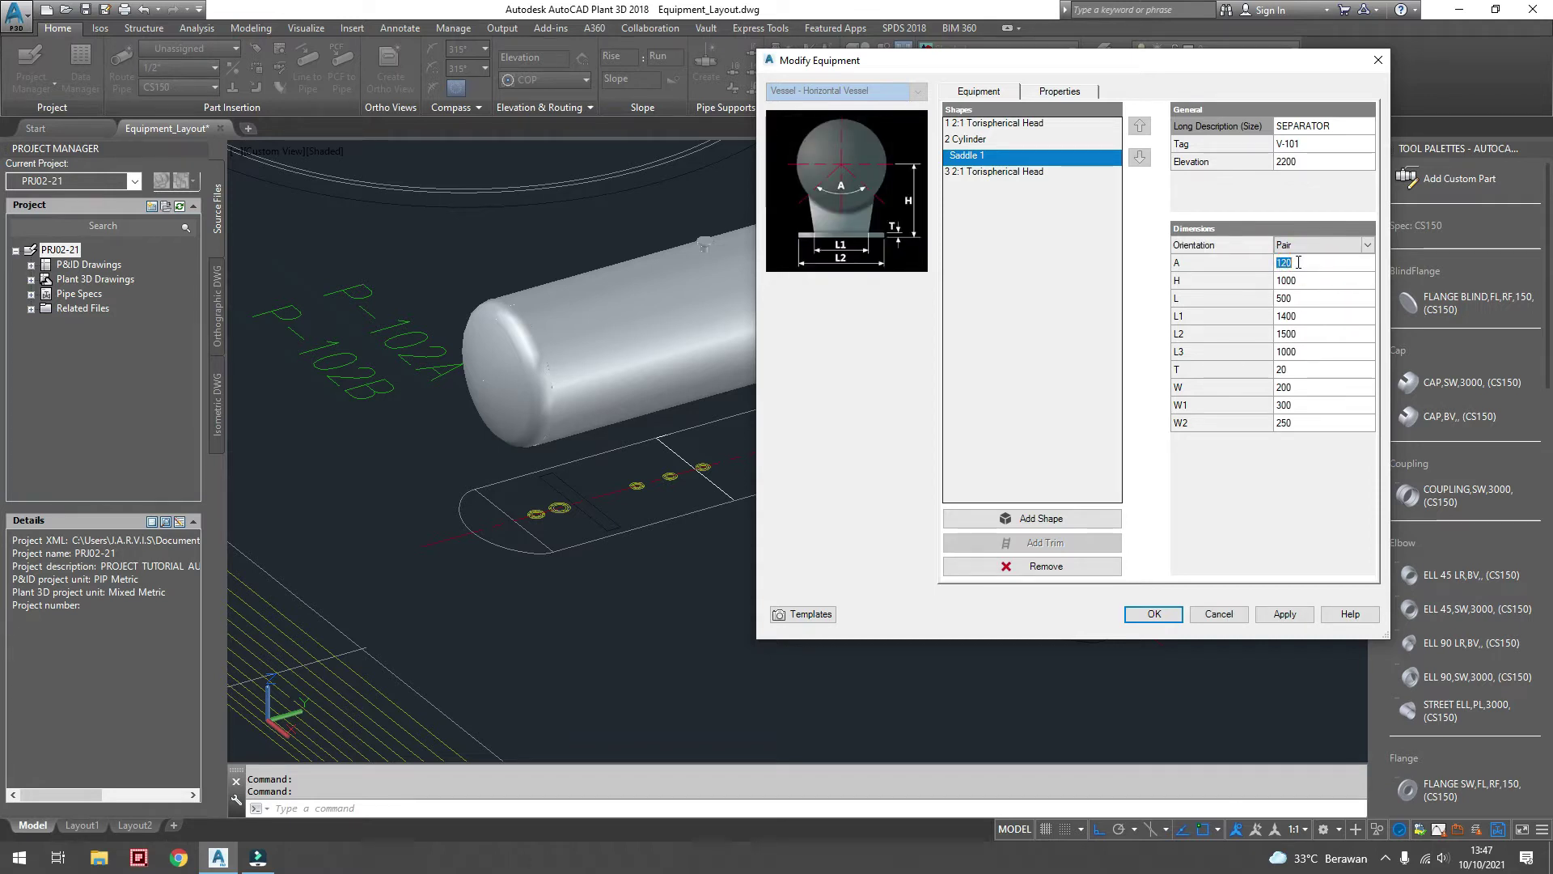
{"action": "left_click", "coordinate": [1302, 281]}
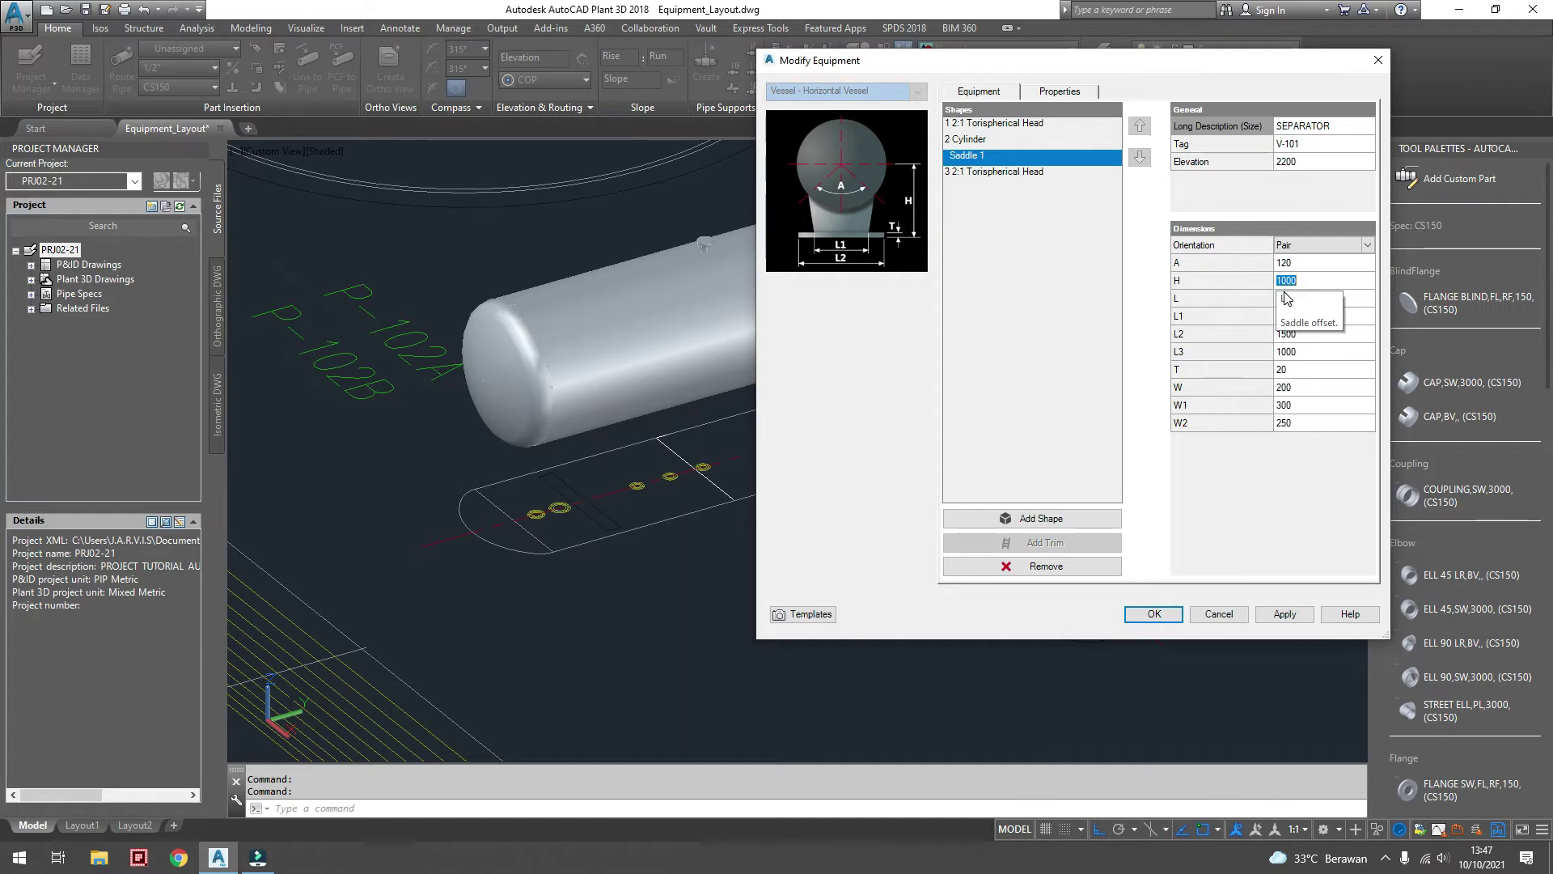
{"action": "type", "text": "1500"}
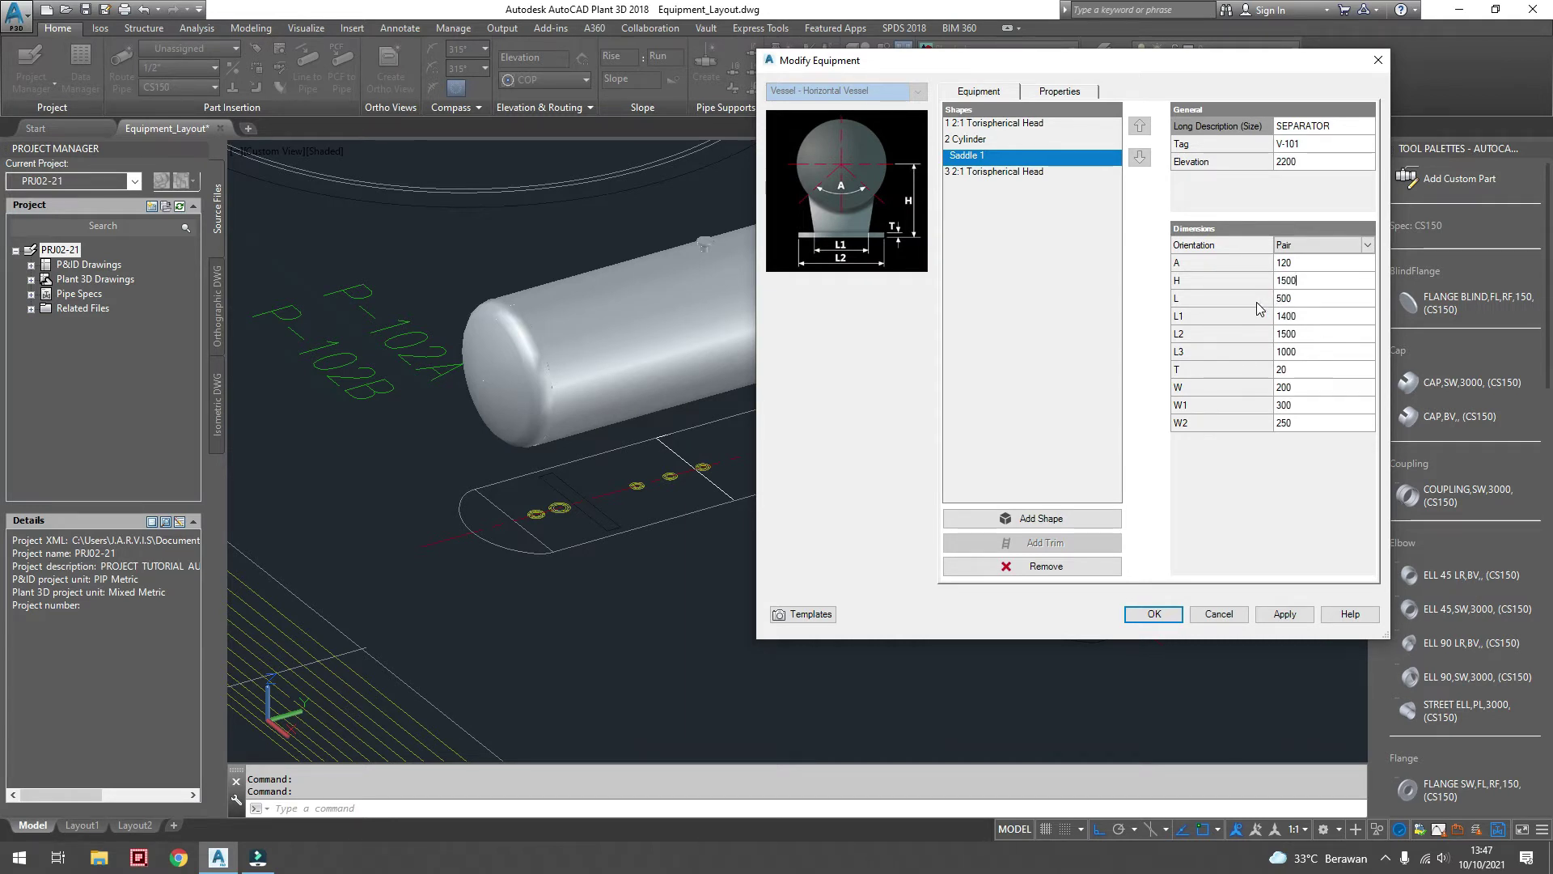
{"action": "left_click", "coordinate": [1308, 301]}
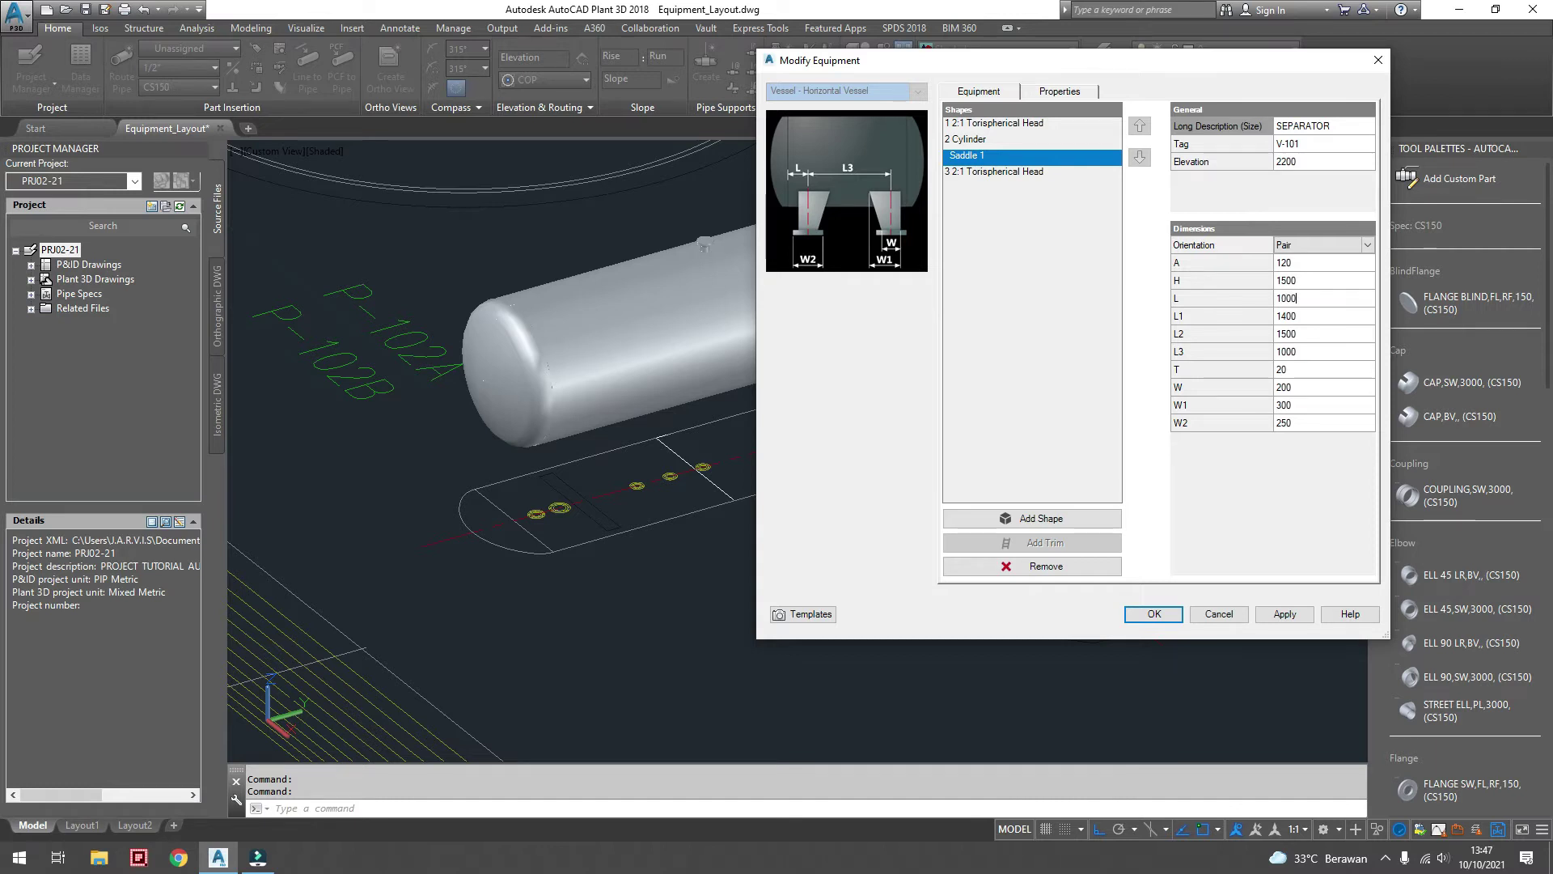
{"action": "left_click", "coordinate": [1304, 315]}
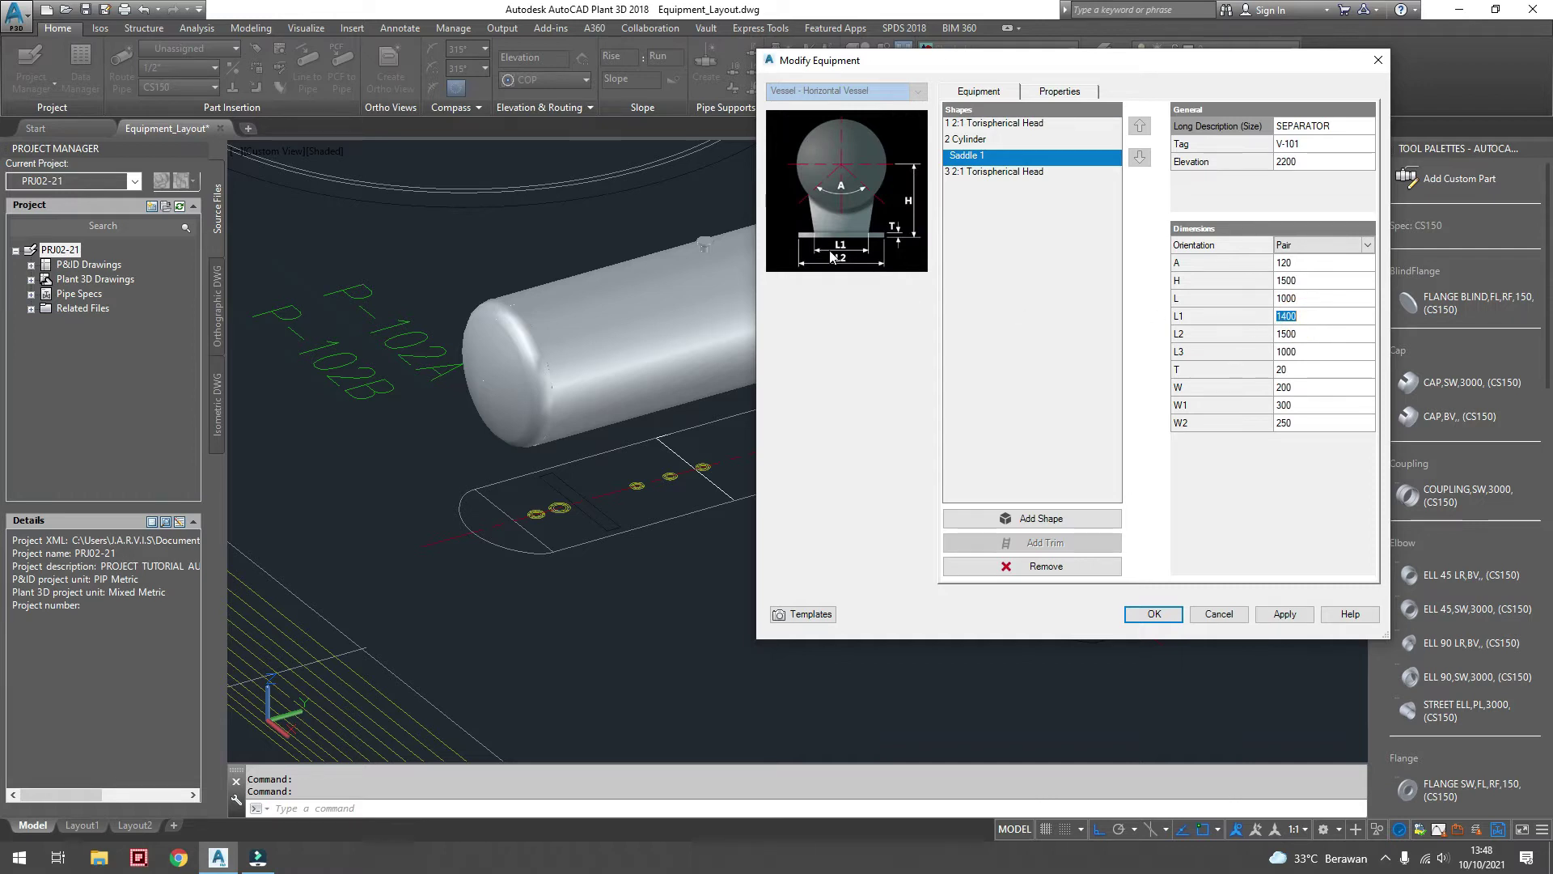
{"action": "type", "text": "1"}
{"action": "left_click", "coordinate": [1302, 337]}
{"action": "type", "text": "1"}
{"action": "left_click", "coordinate": [1298, 353]}
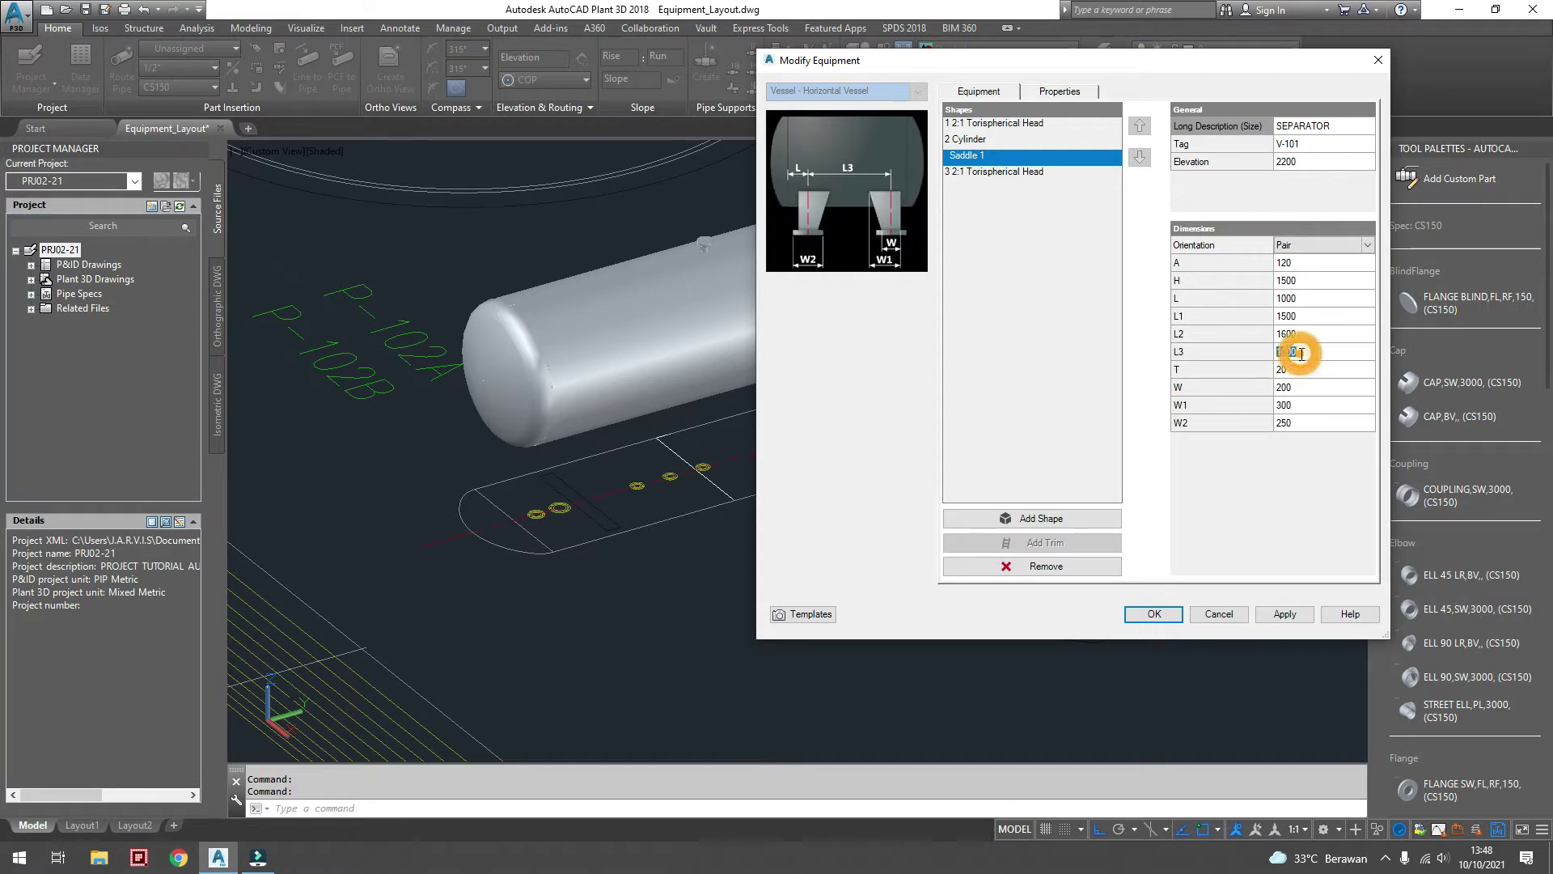
- Set saddle spacing L3 3500, width W 300 and W2 350, and apply the saddles
{"action": "type", "text": "3500"}
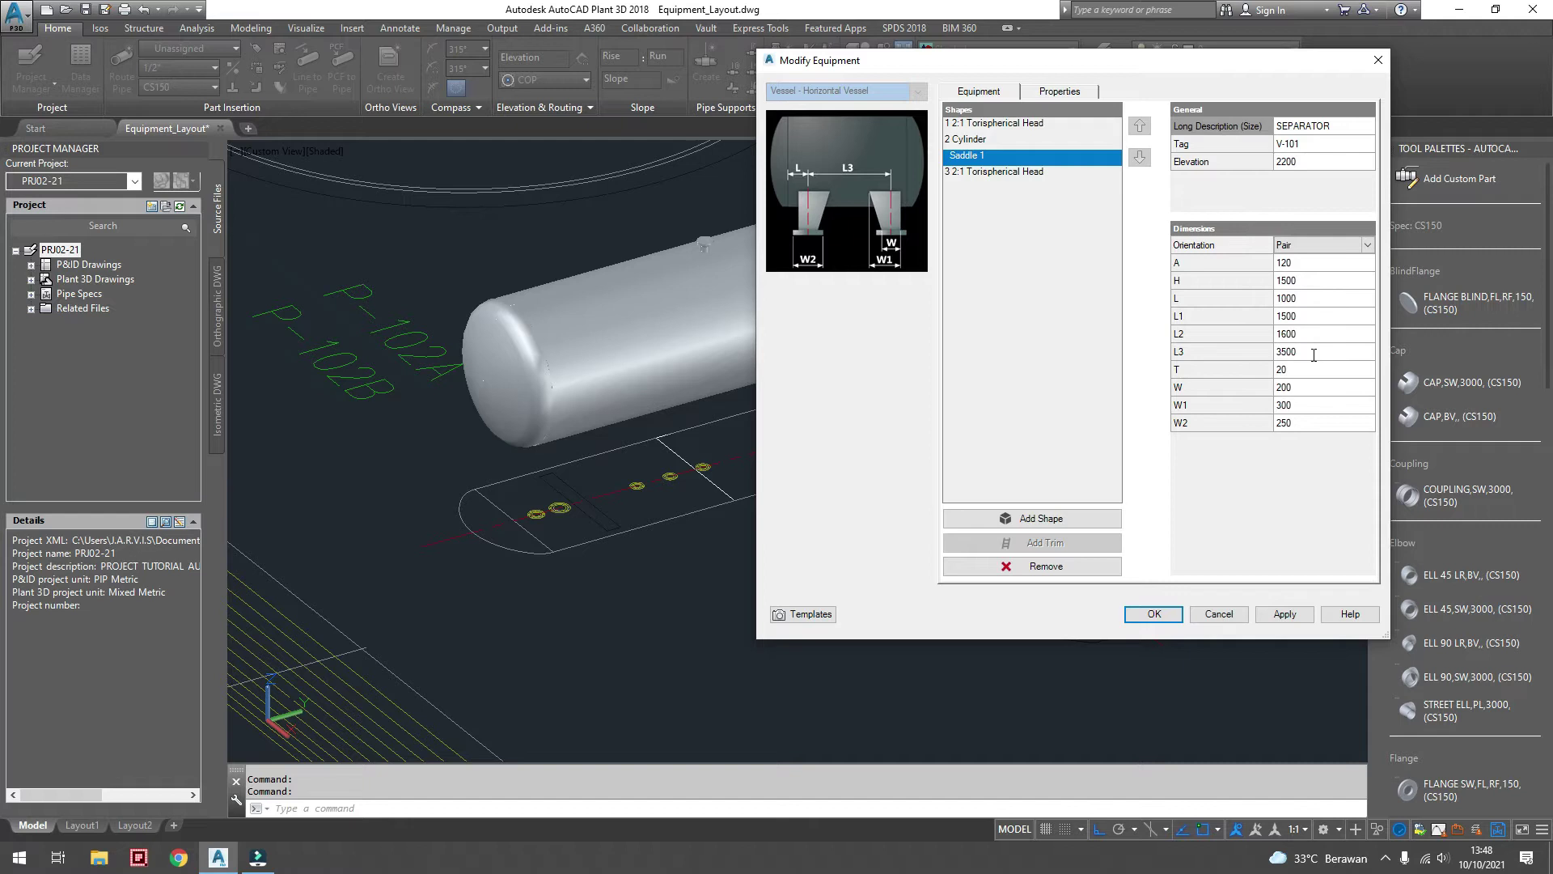
{"action": "left_click", "coordinate": [1302, 372]}
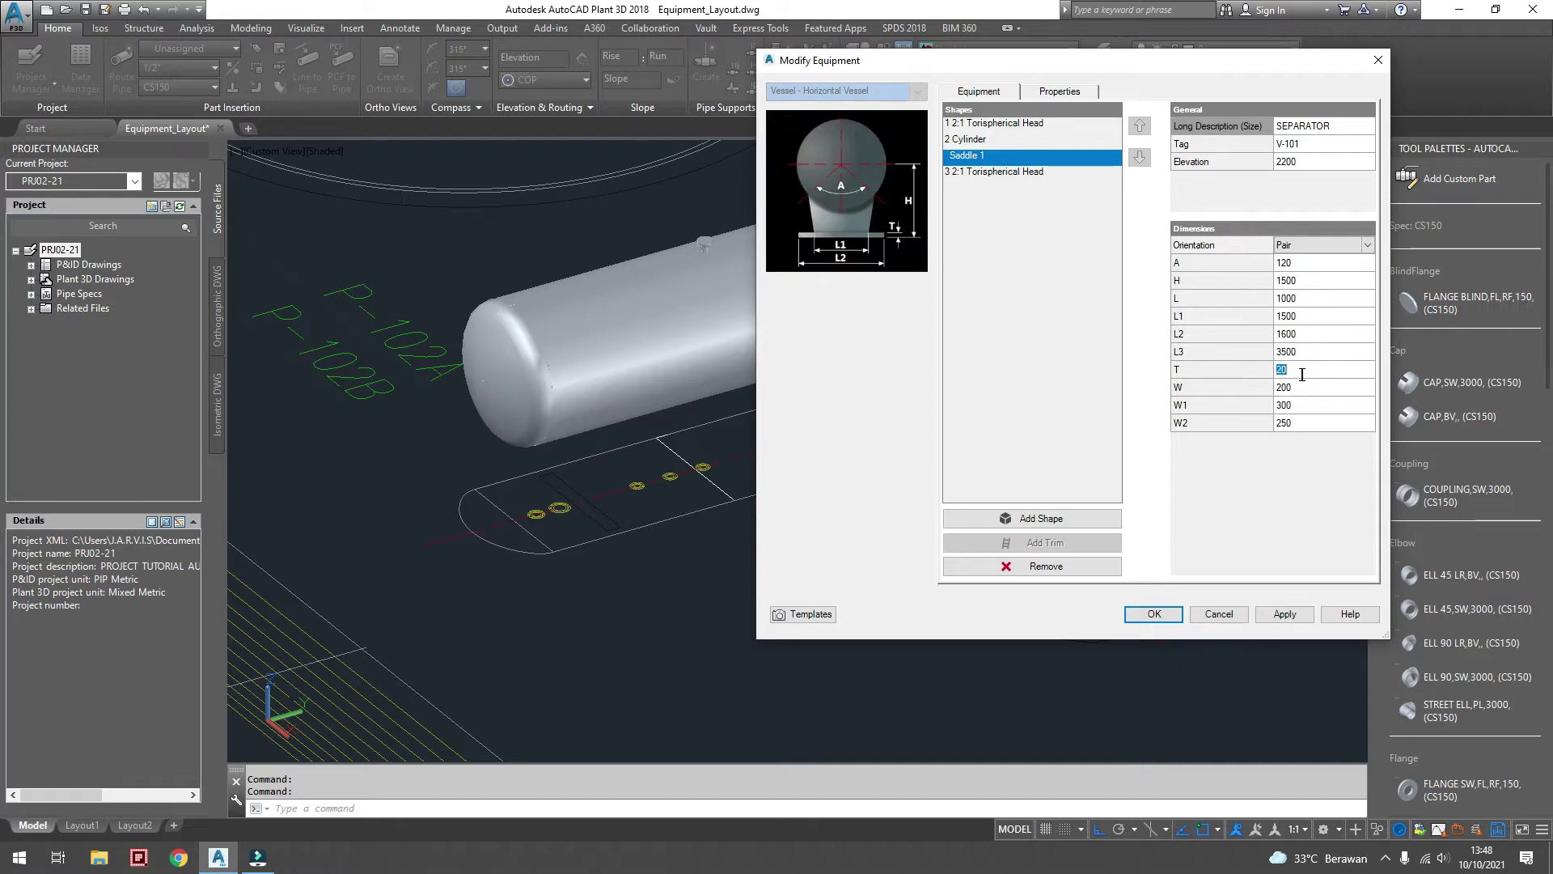
{"action": "left_click", "coordinate": [1300, 386]}
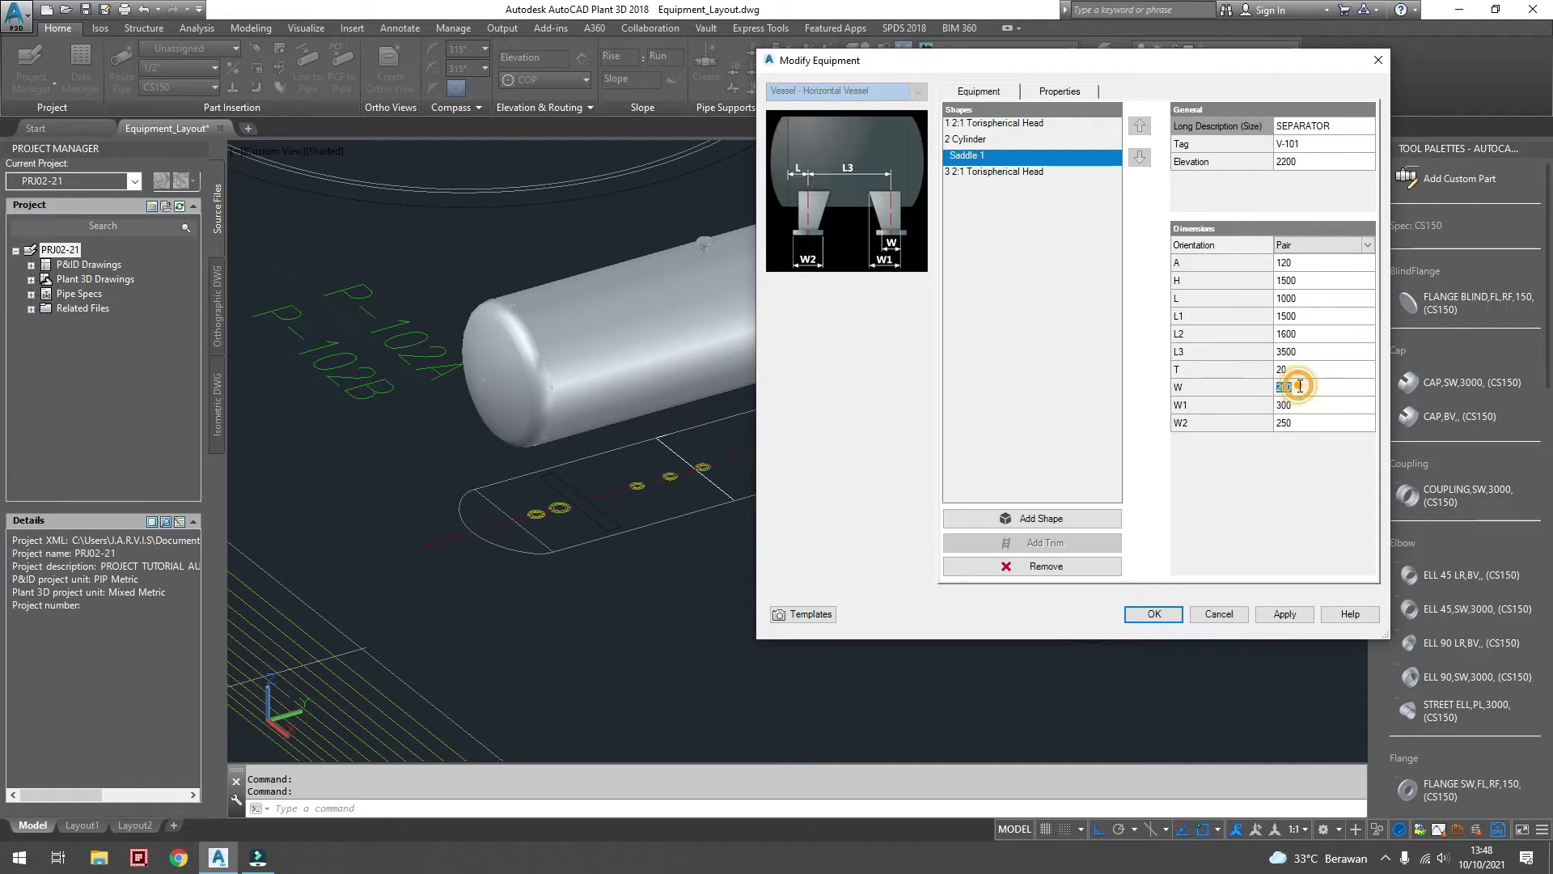
{"action": "type", "text": "30"}
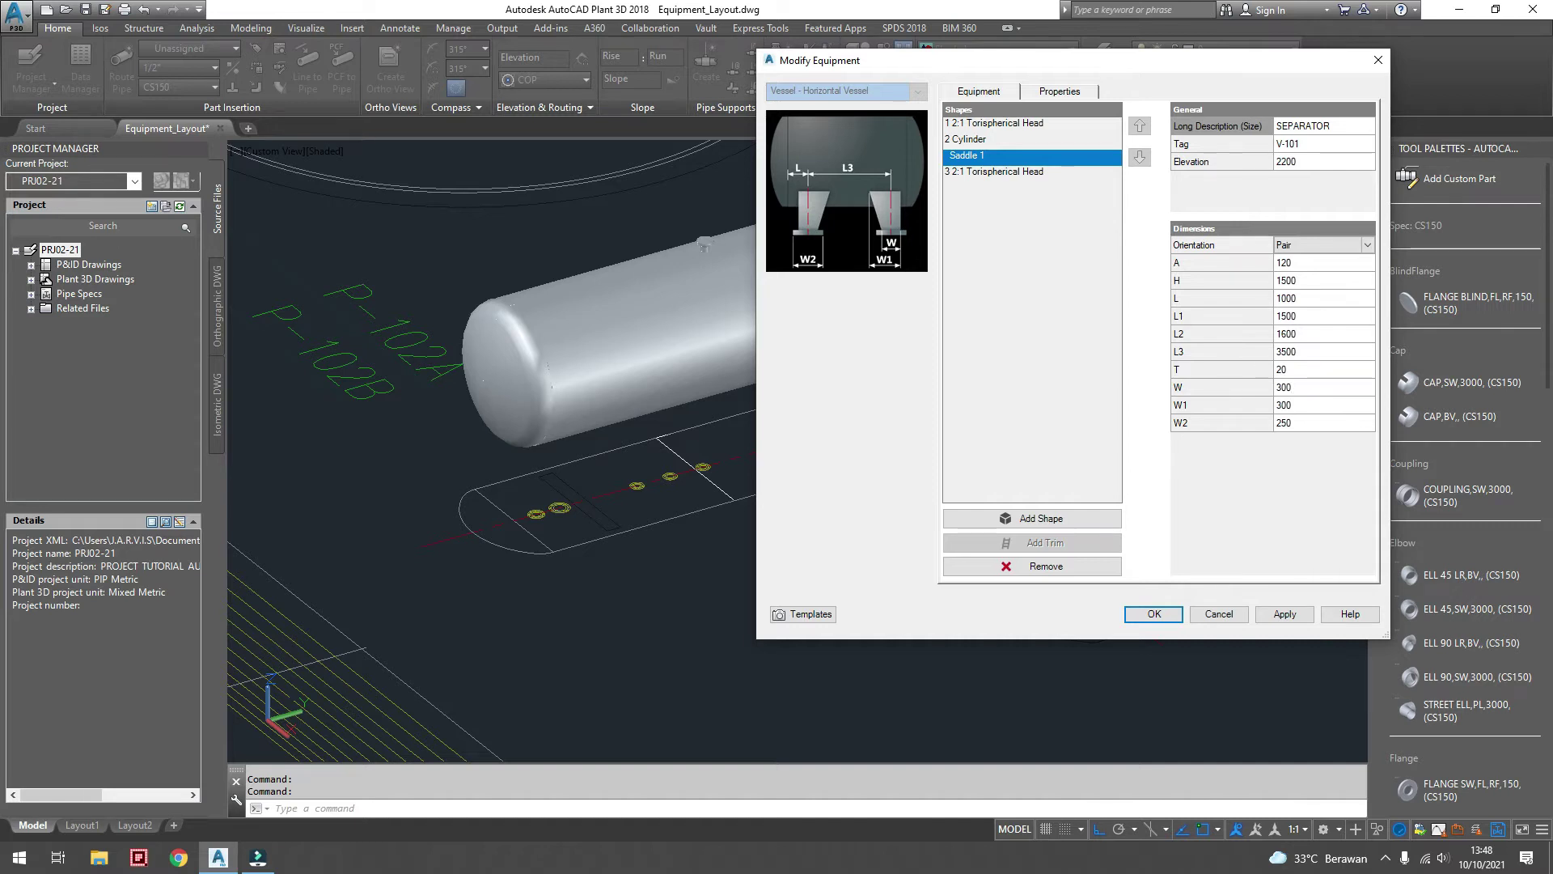
{"action": "left_click", "coordinate": [1303, 407]}
{"action": "double_click", "coordinate": [1297, 425]}
{"action": "type", "text": "3"}
{"action": "left_click", "coordinate": [1154, 615]}
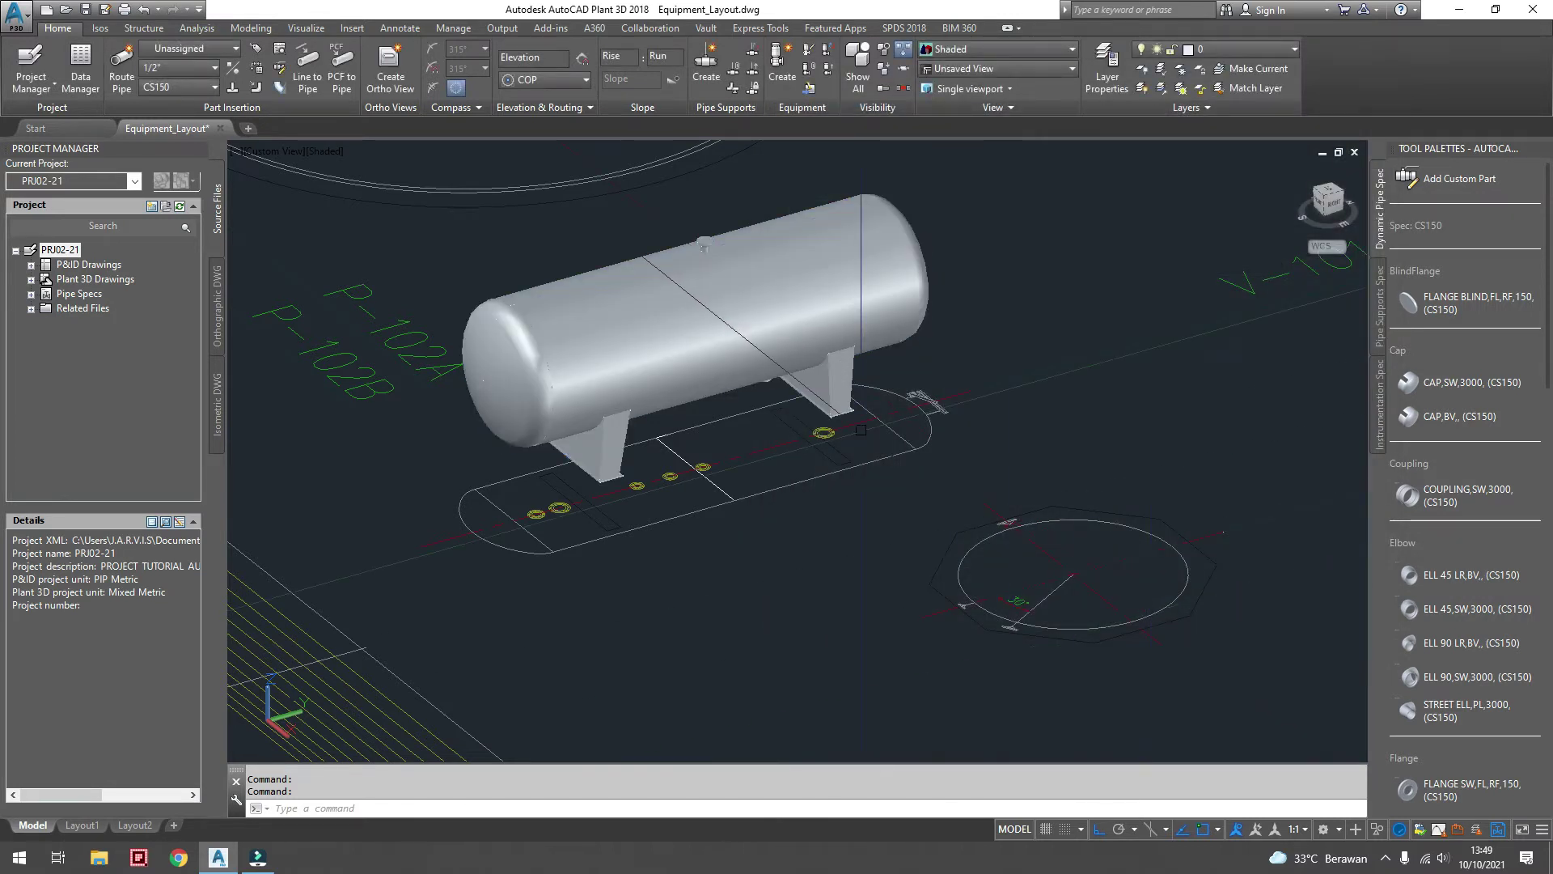
{"action": "mouse_move", "coordinate": [704, 393]}
{"action": "middle_mouse_down", "text": "shift"}
{"action": "mouse_move", "coordinate": [922, 370]}
{"action": "mouse_move", "coordinate": [657, 383]}
{"action": "mouse_move", "coordinate": [703, 406]}
{"action": "middle_mouse_up", "text": "shift"}
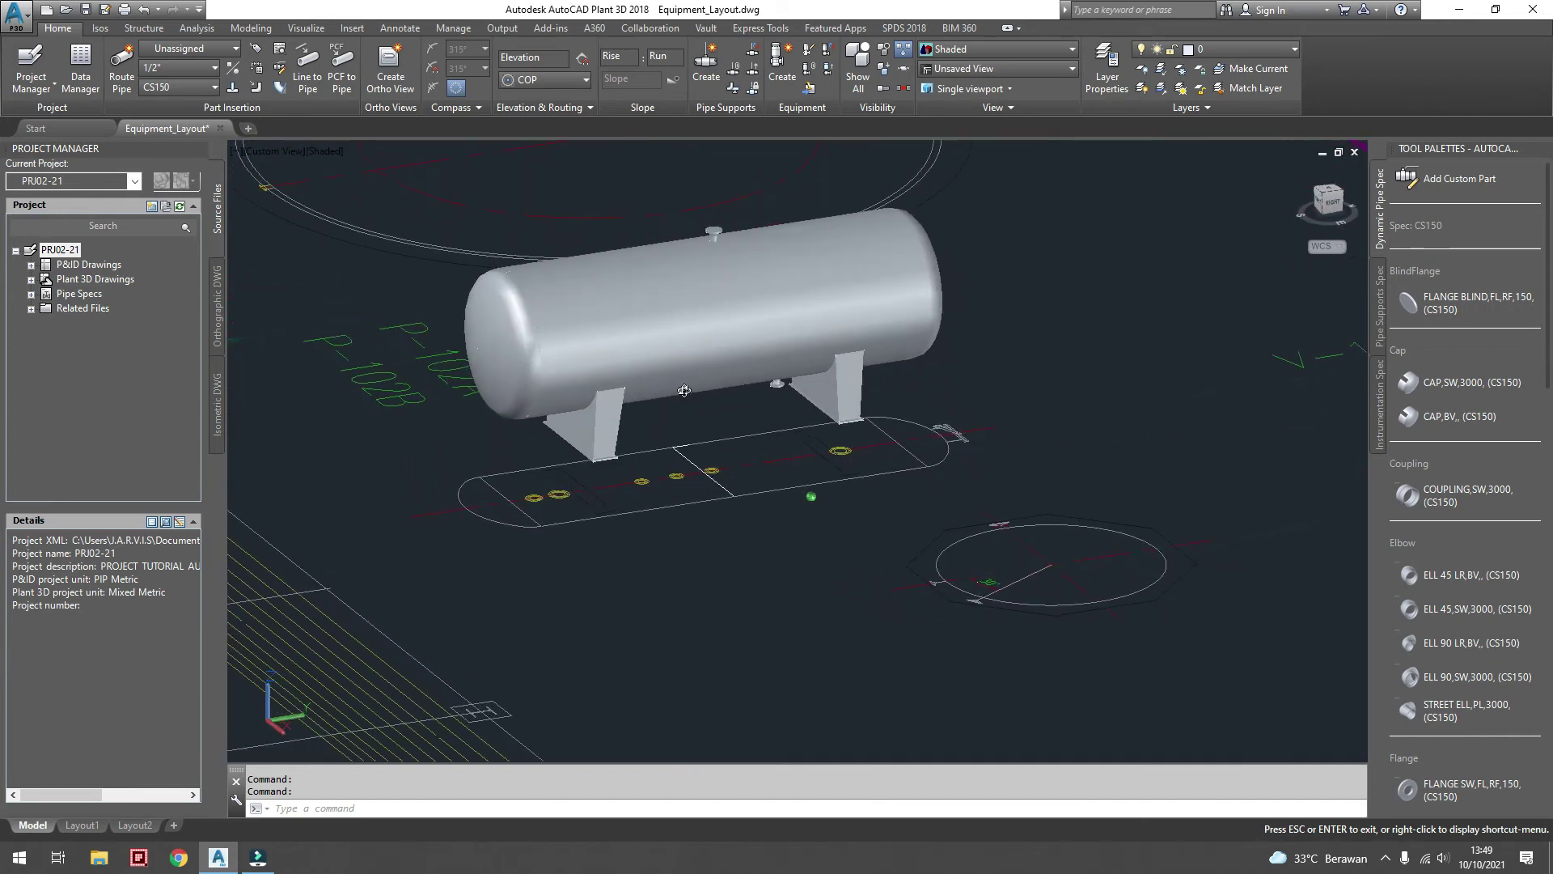
- Make nozzle N-1 a 6" RF 150 flanged nozzle
{"action": "scroll", "coordinate": [752, 275], "scroll_direction": "up", "scroll_amount": 1}
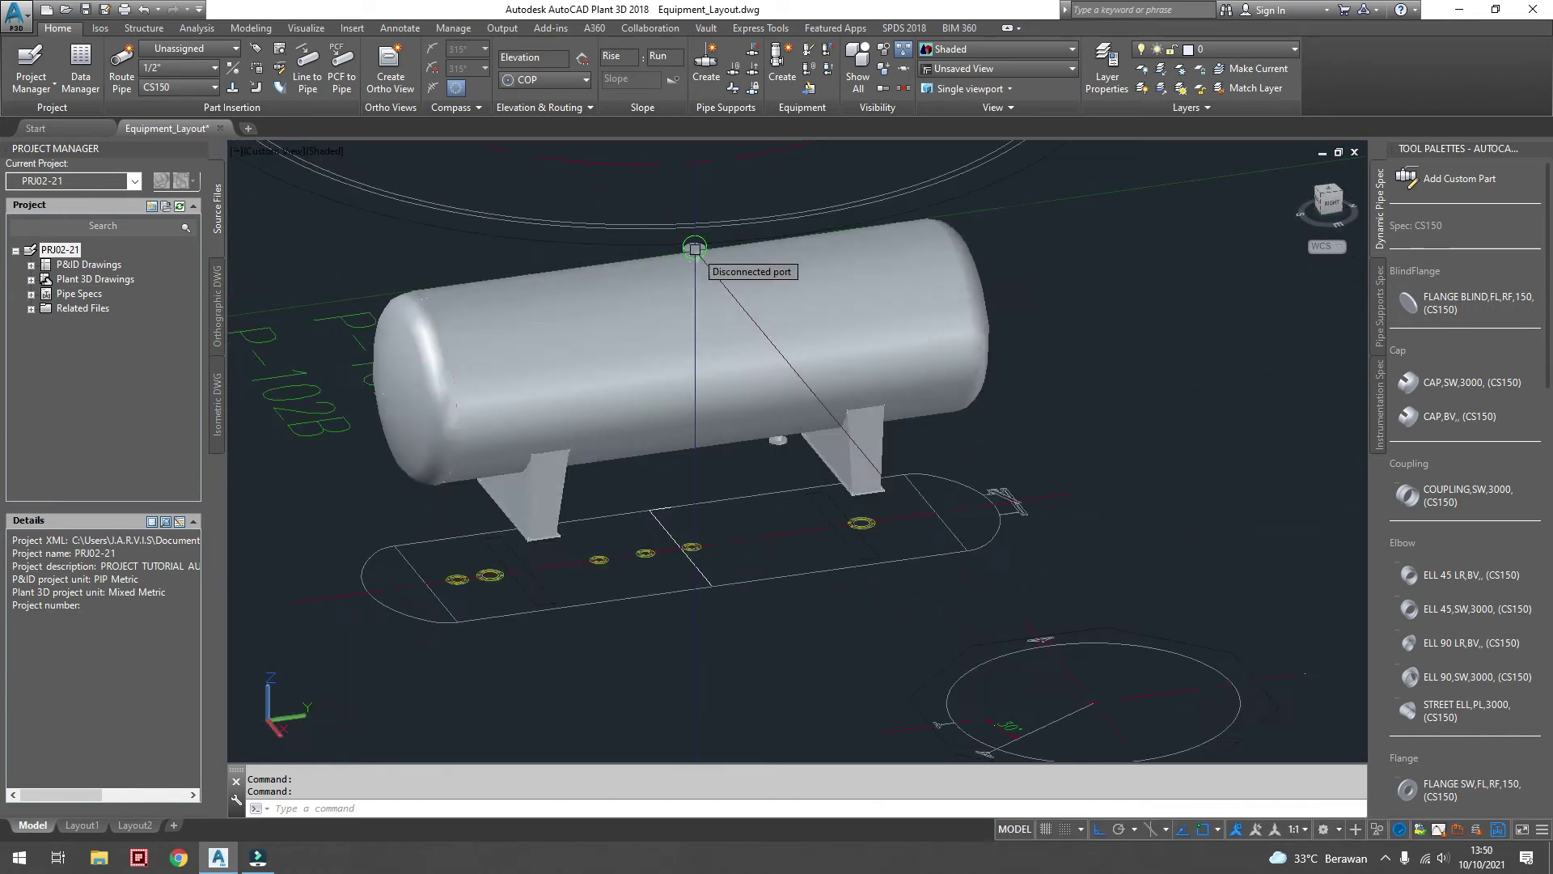
{"action": "left_click", "coordinate": [697, 244]}
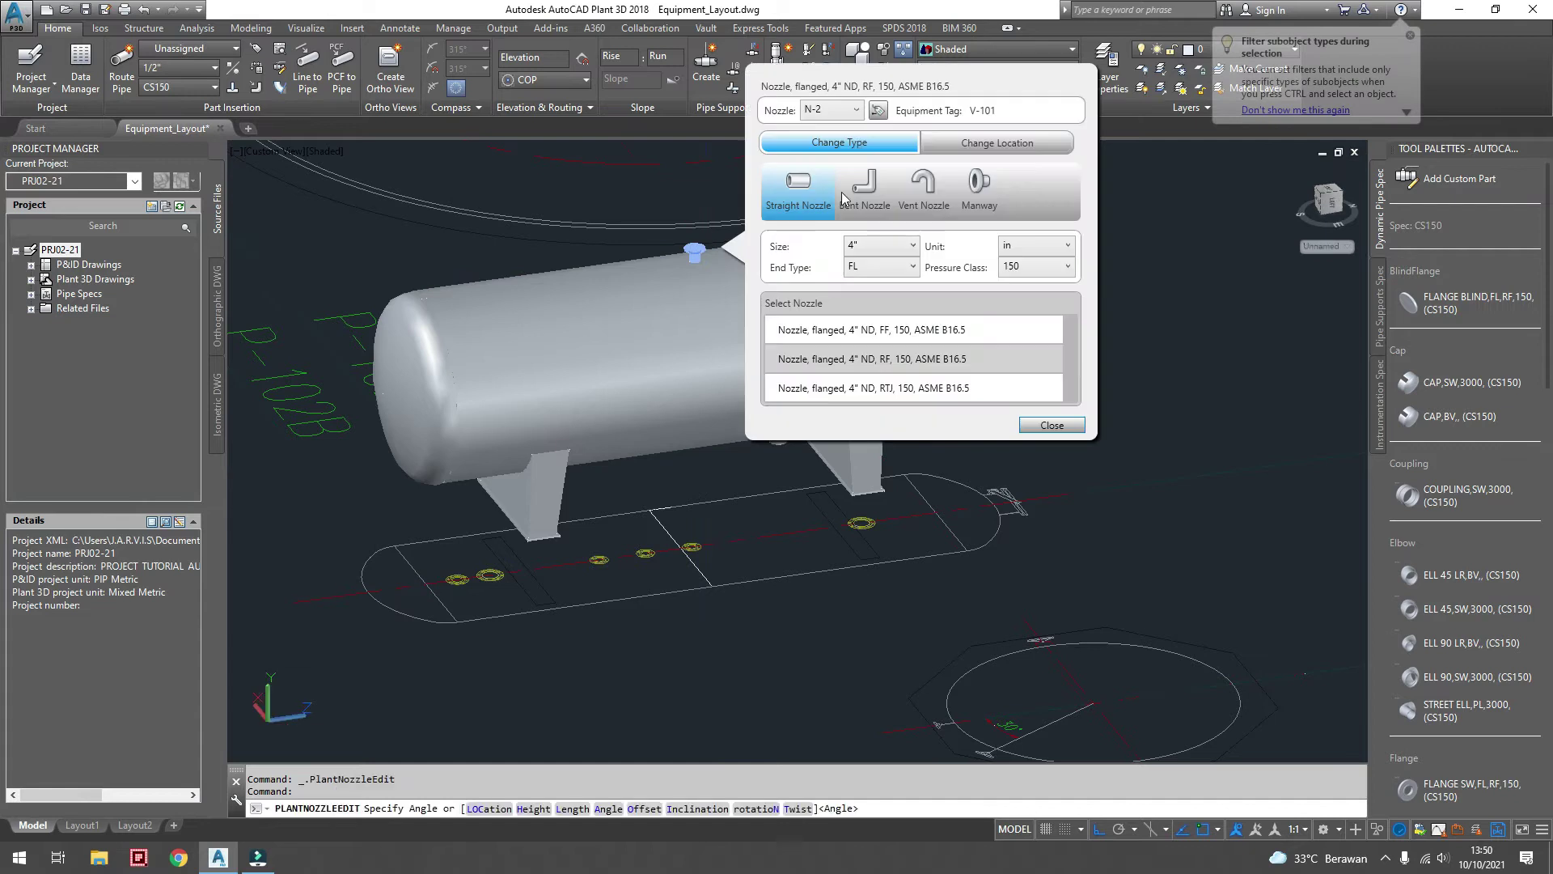
{"action": "left_click", "coordinate": [833, 121]}
{"action": "left_click", "coordinate": [825, 158]}
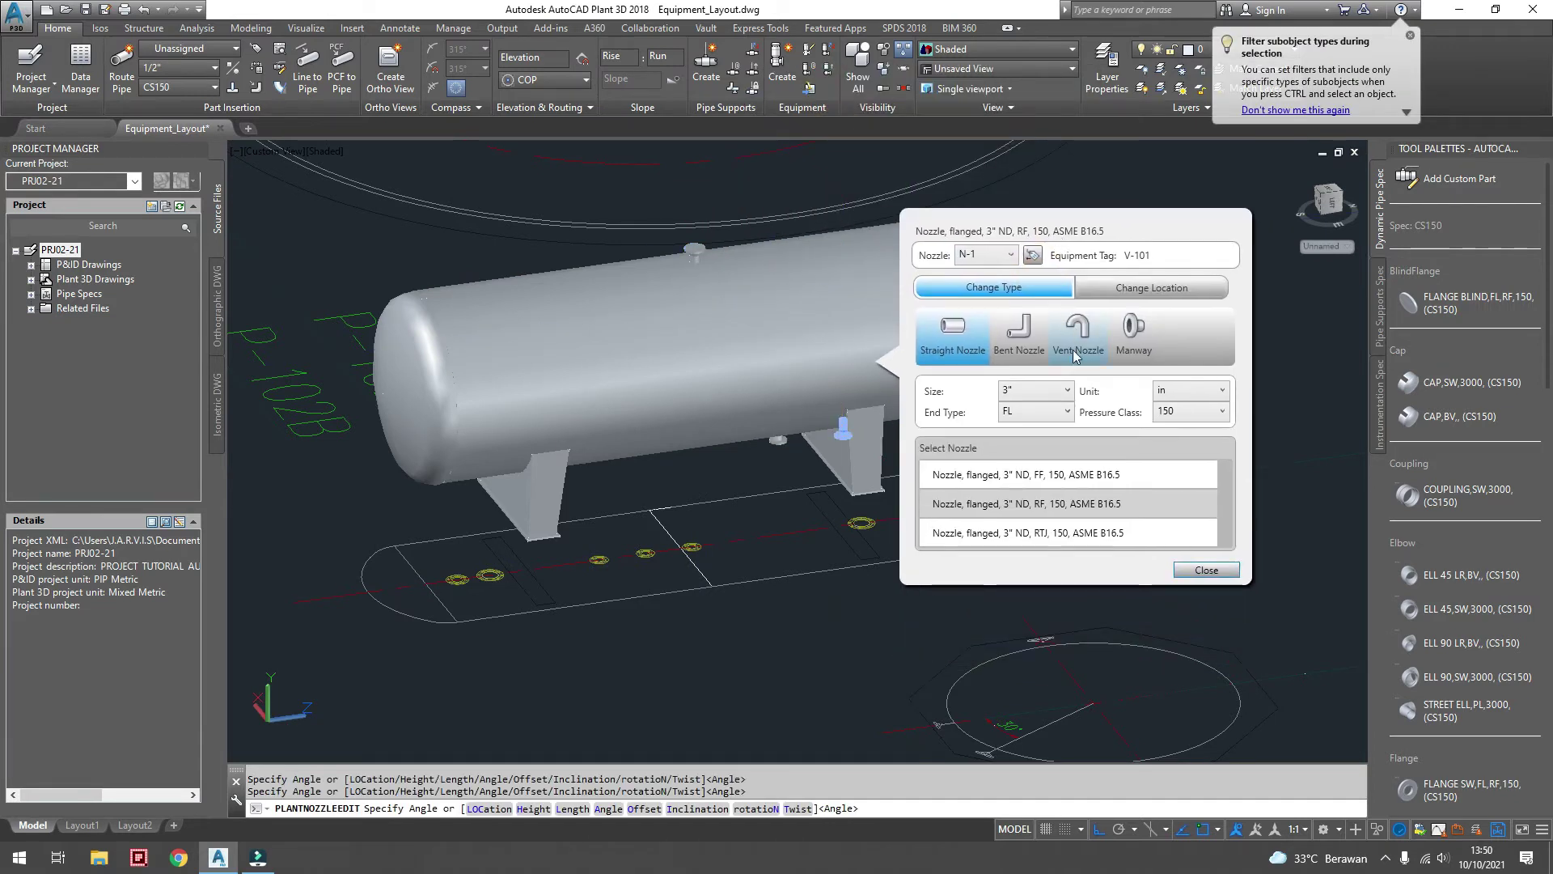
{"action": "left_click", "coordinate": [1067, 392]}
{"action": "left_click", "coordinate": [1023, 478]}
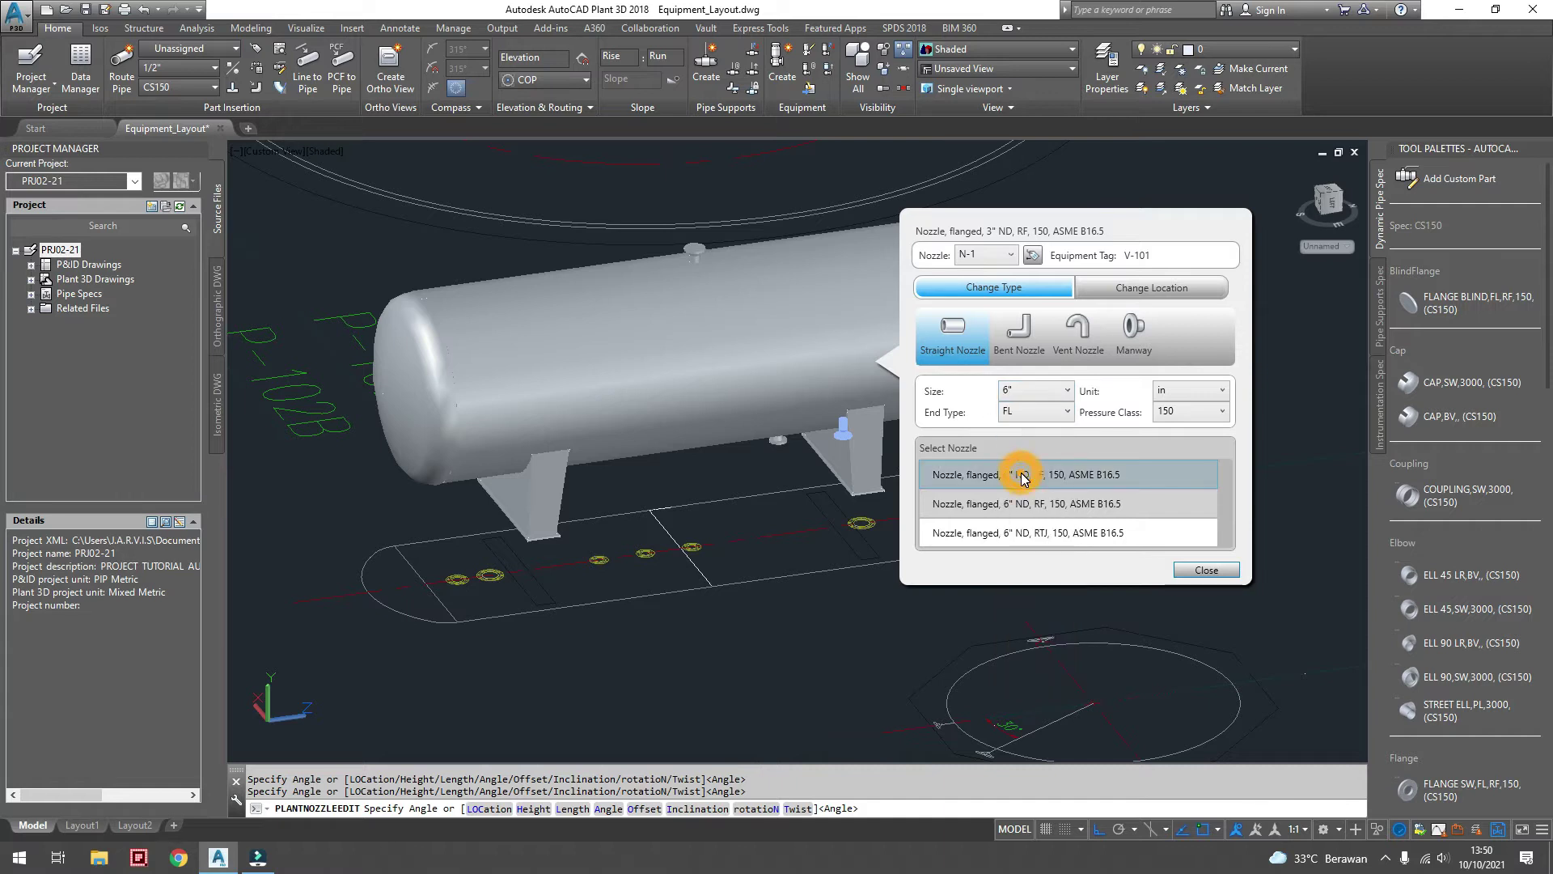
{"action": "left_click", "coordinate": [1173, 411]}
{"action": "left_click", "coordinate": [1176, 451]}
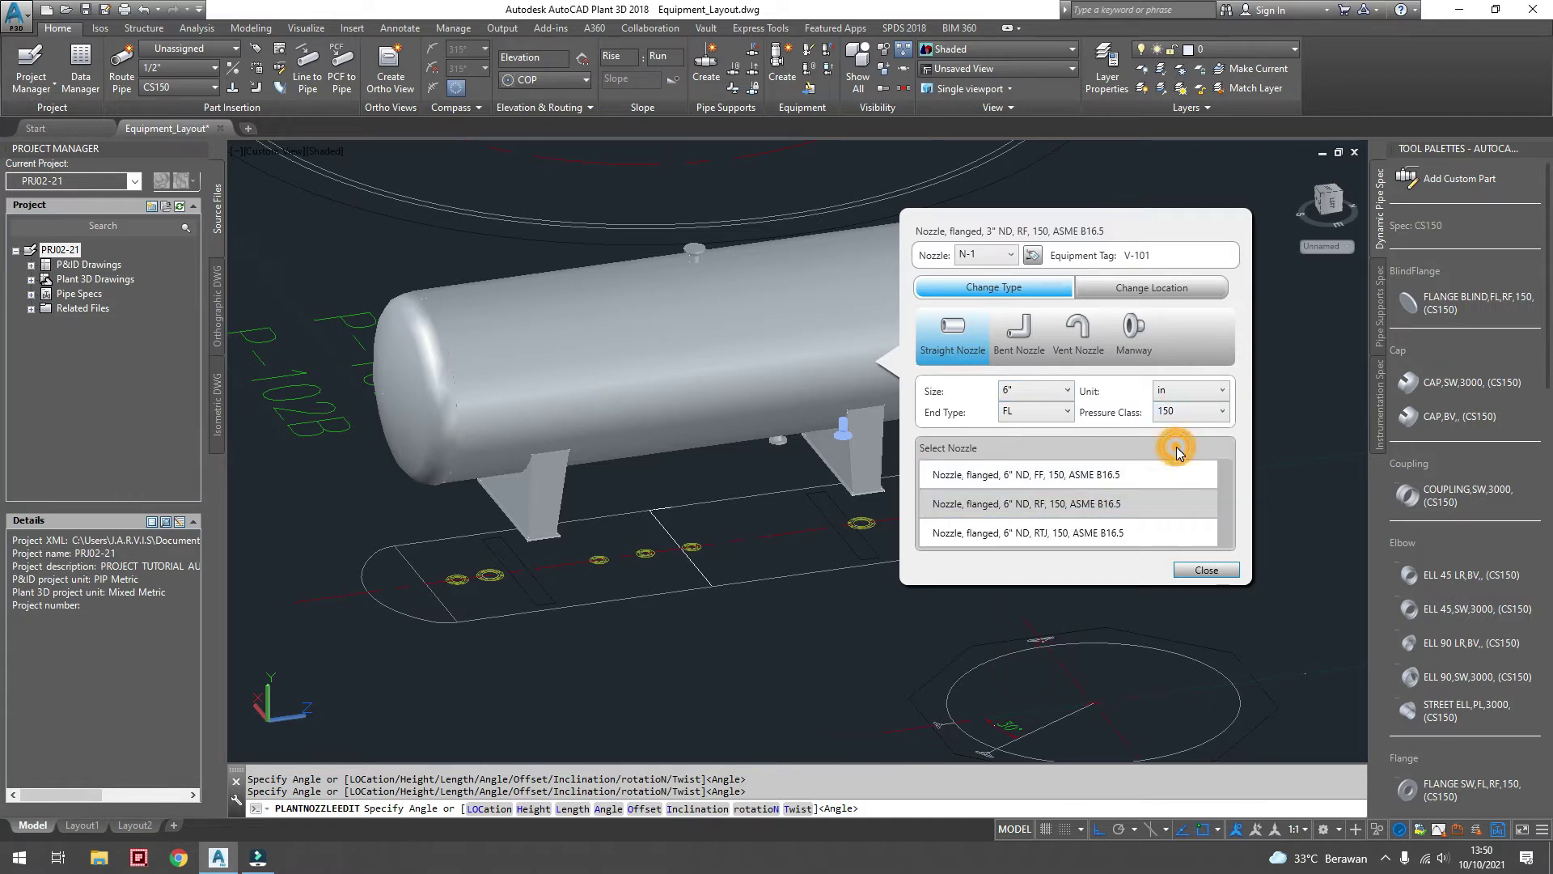
{"action": "left_click", "coordinate": [1049, 503]}
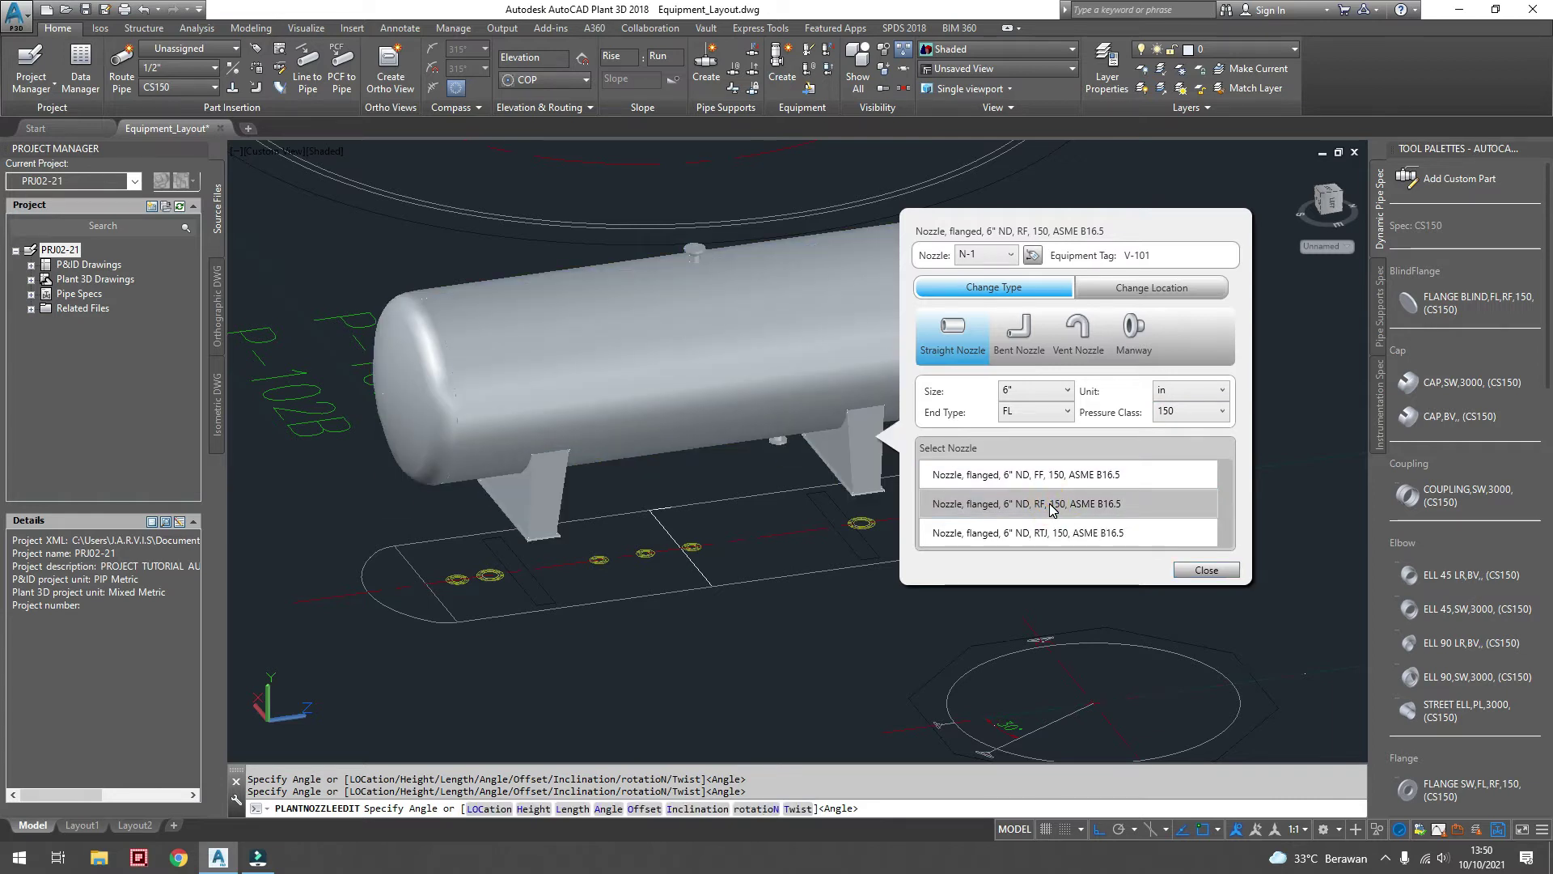
- Locate nozzle N-1 on the vessel top at H 800, L 200, angle 90
{"action": "left_click", "coordinate": [1140, 294]}
{"action": "mouse_move", "coordinate": [1192, 352]}
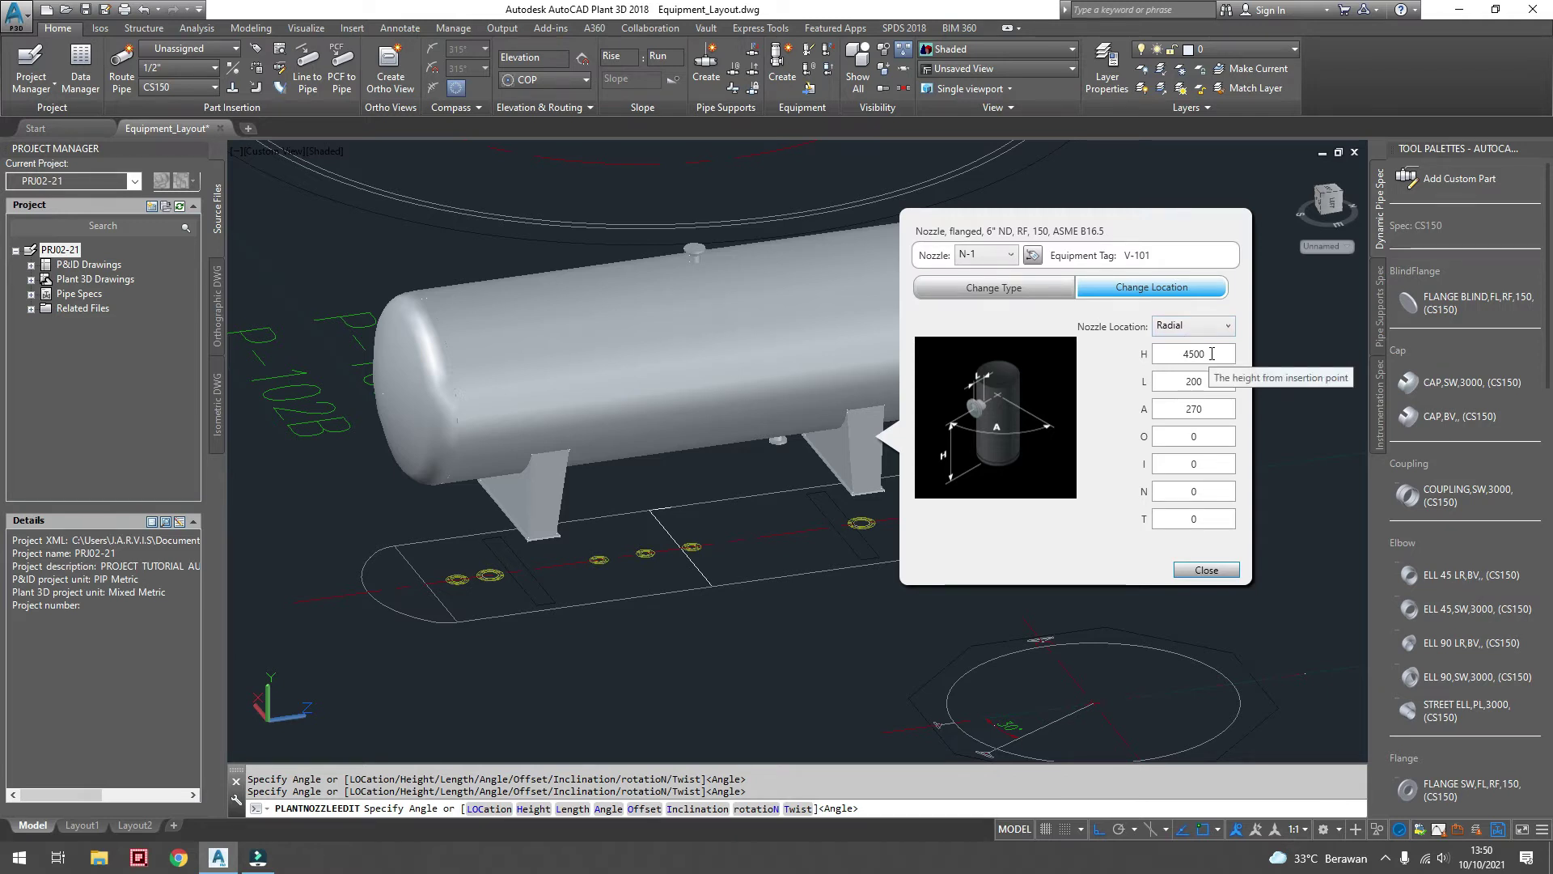
{"action": "left_click", "coordinate": [1212, 354]}
{"action": "type", "text": "800"}
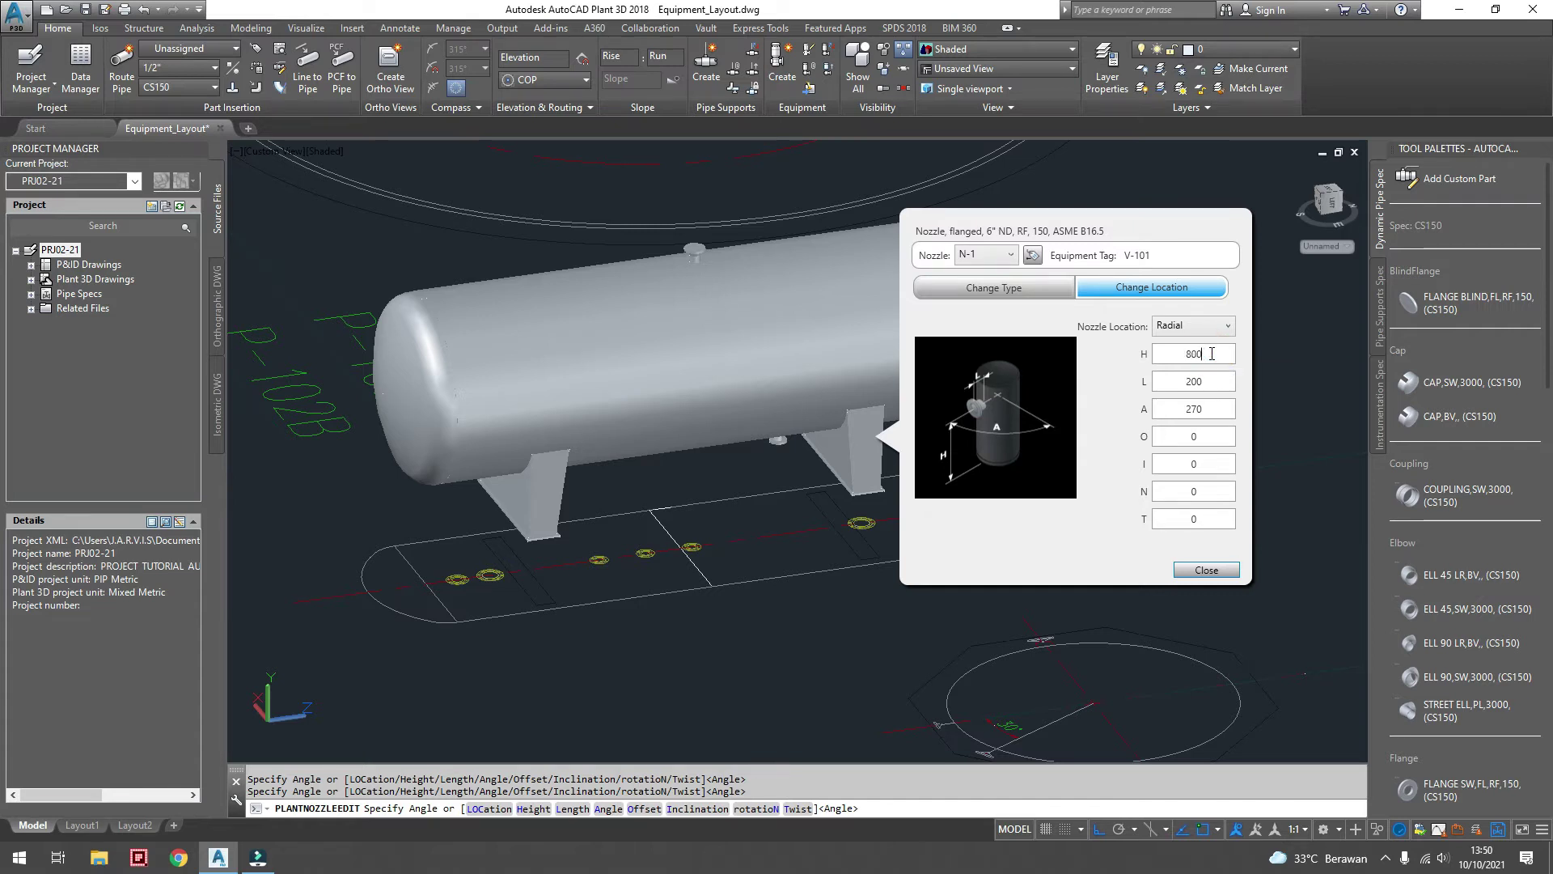
{"action": "double_click", "coordinate": [1214, 385]}
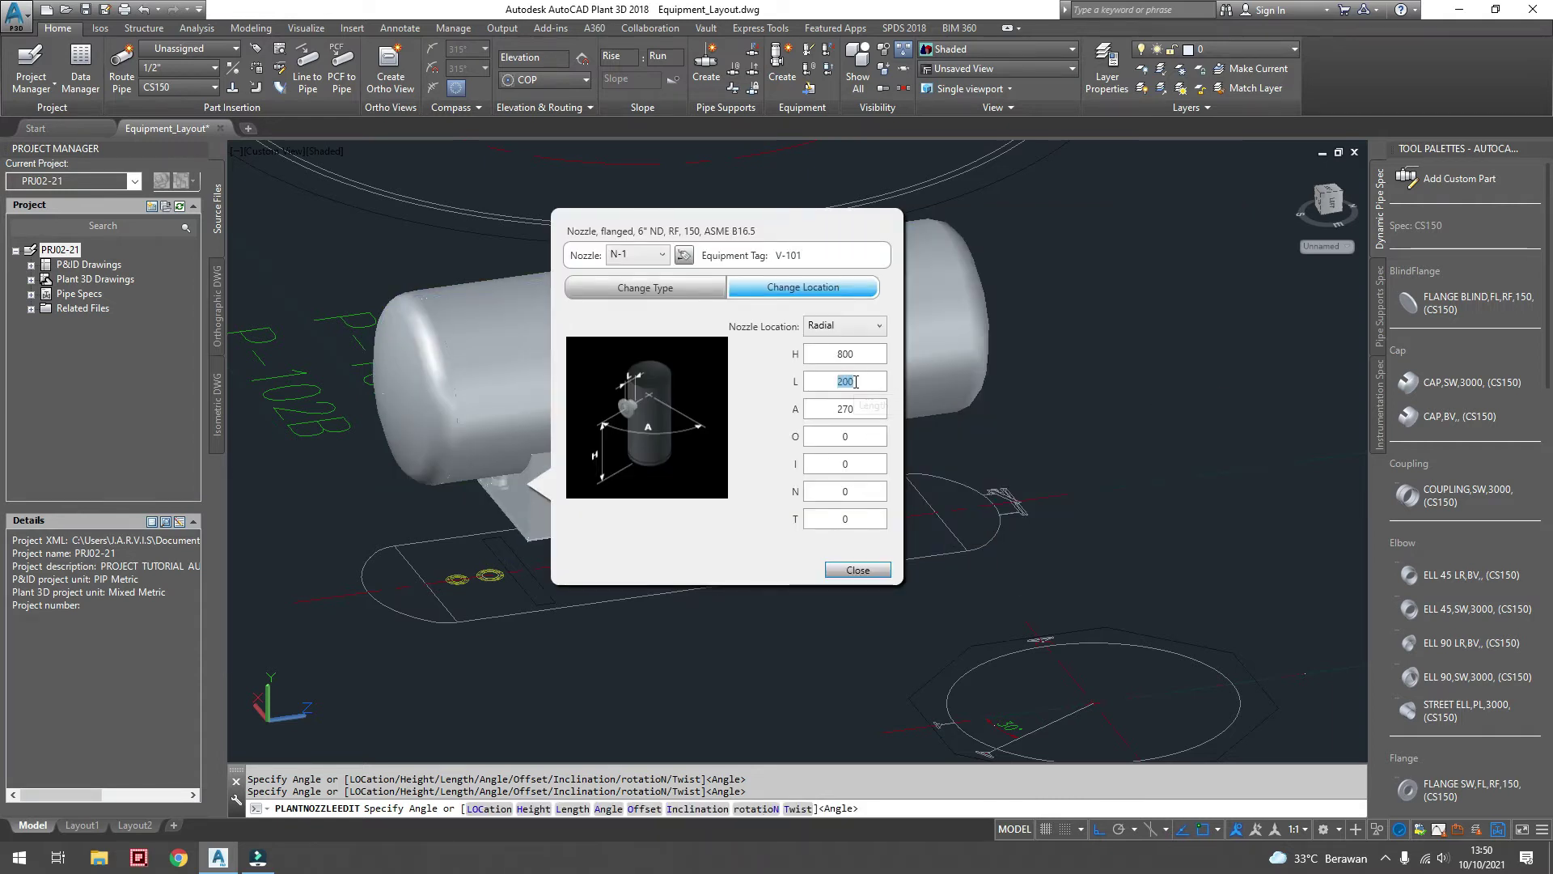
{"action": "double_click", "coordinate": [858, 410]}
{"action": "double_click", "coordinate": [862, 385]}
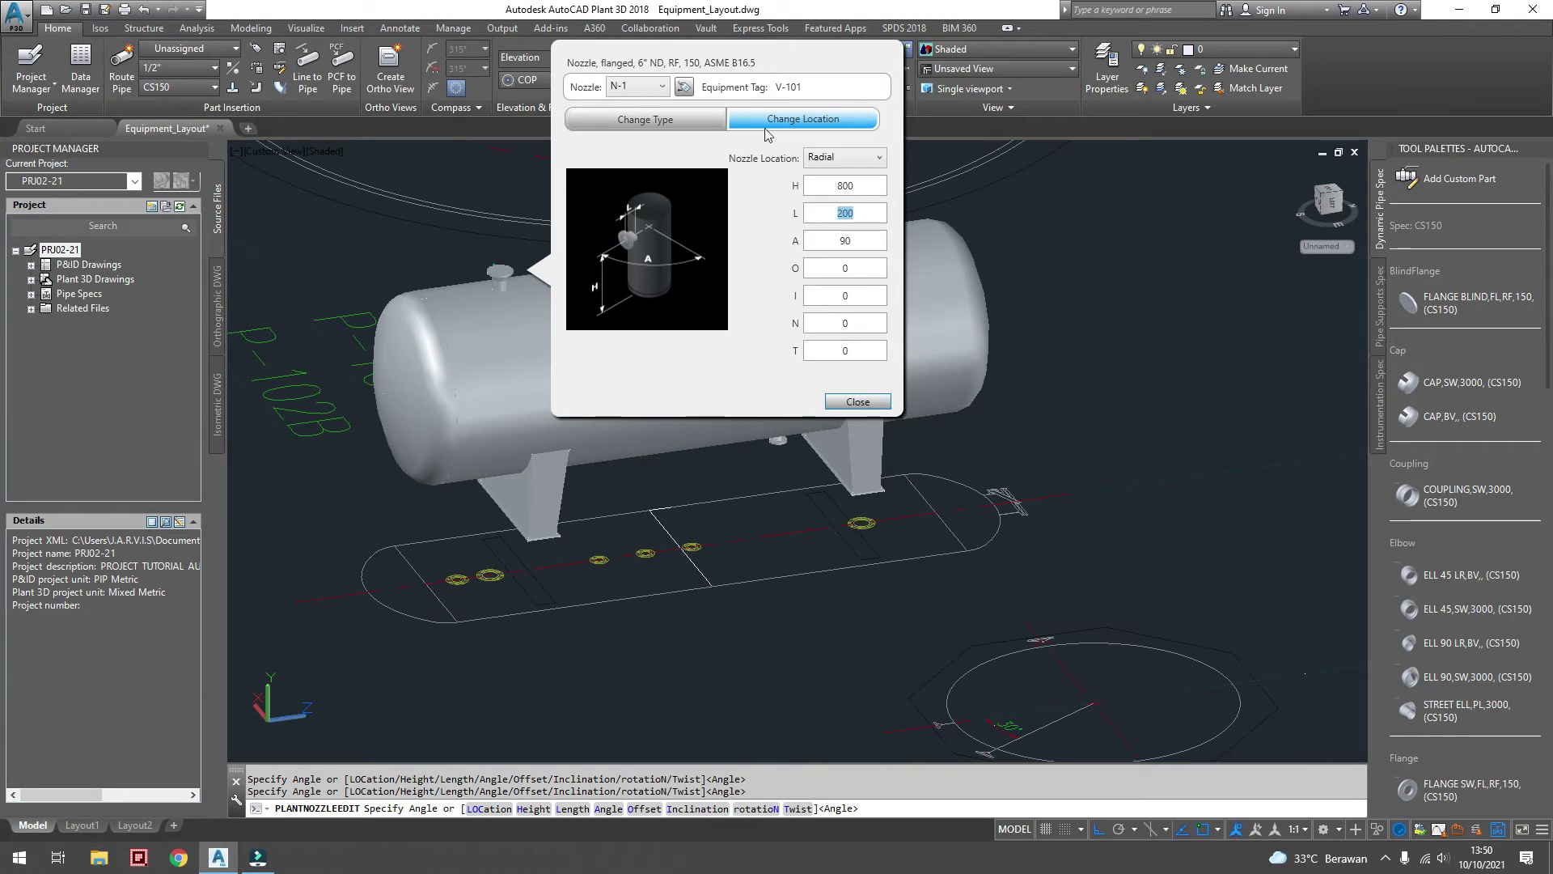
{"action": "left_click_drag", "start_coordinate": [731, 69], "coordinate": [884, 97]}
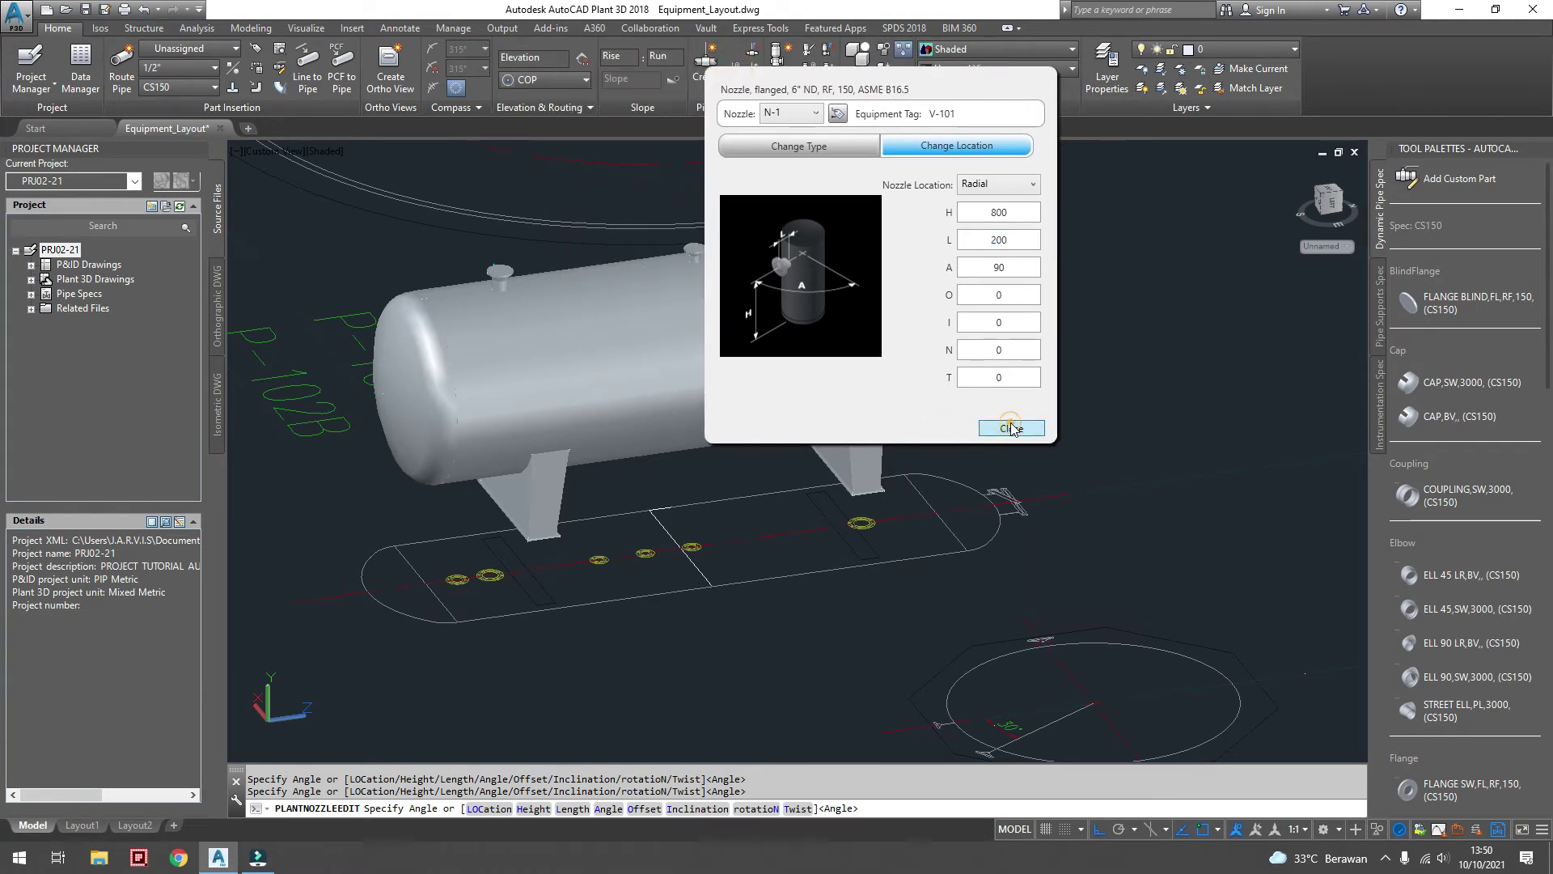
{"action": "left_click", "coordinate": [1011, 428]}
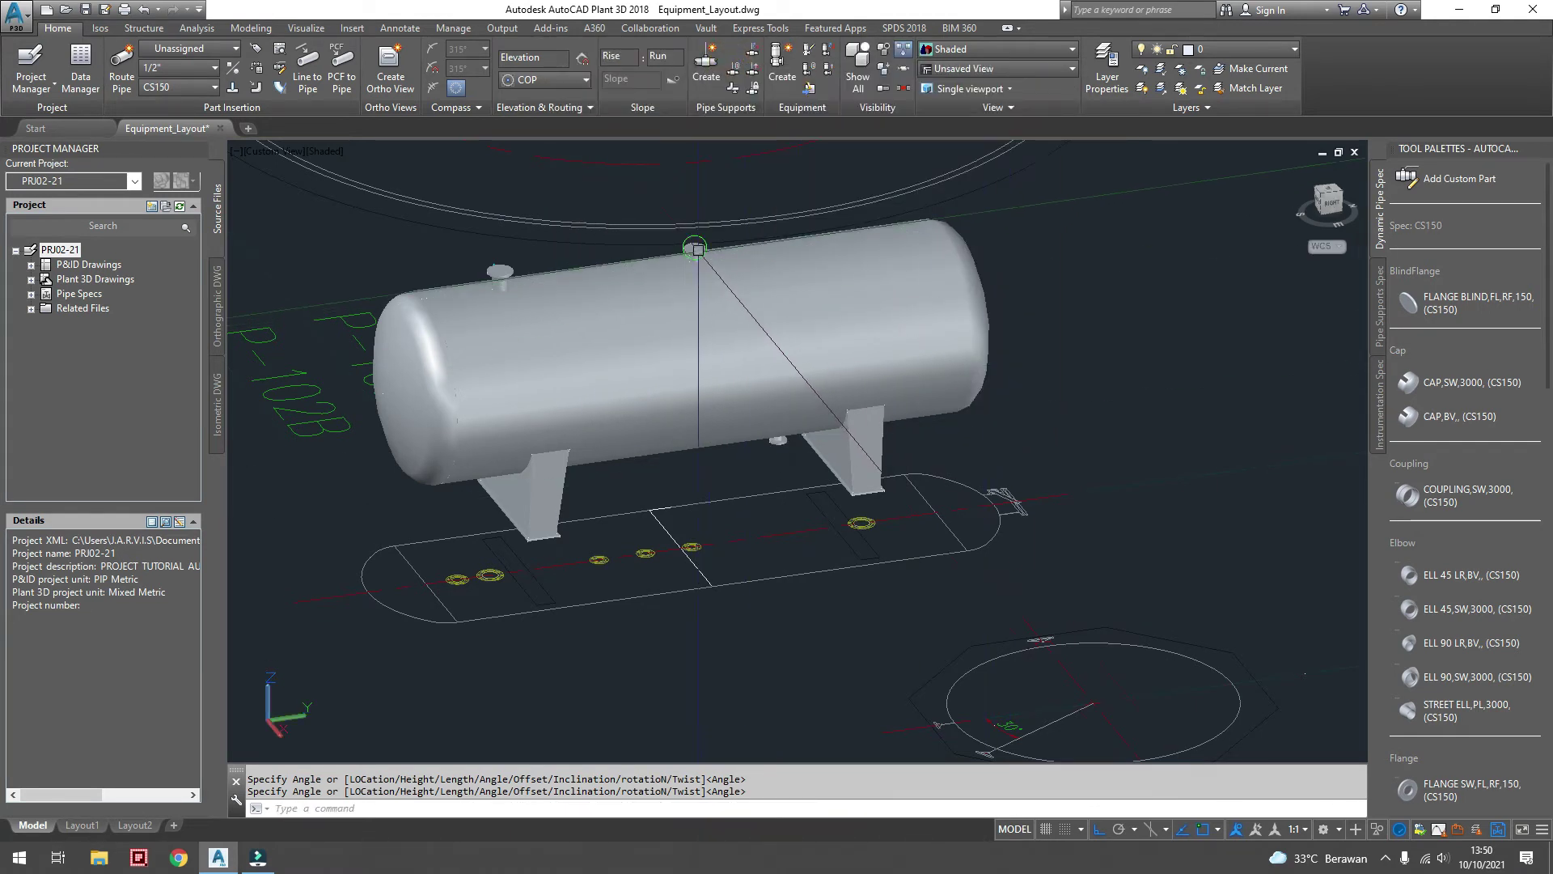
- Keep nozzle N-2 at 6" and relocate it to height 4700 with length 200
{"action": "left_click", "coordinate": [709, 245]}
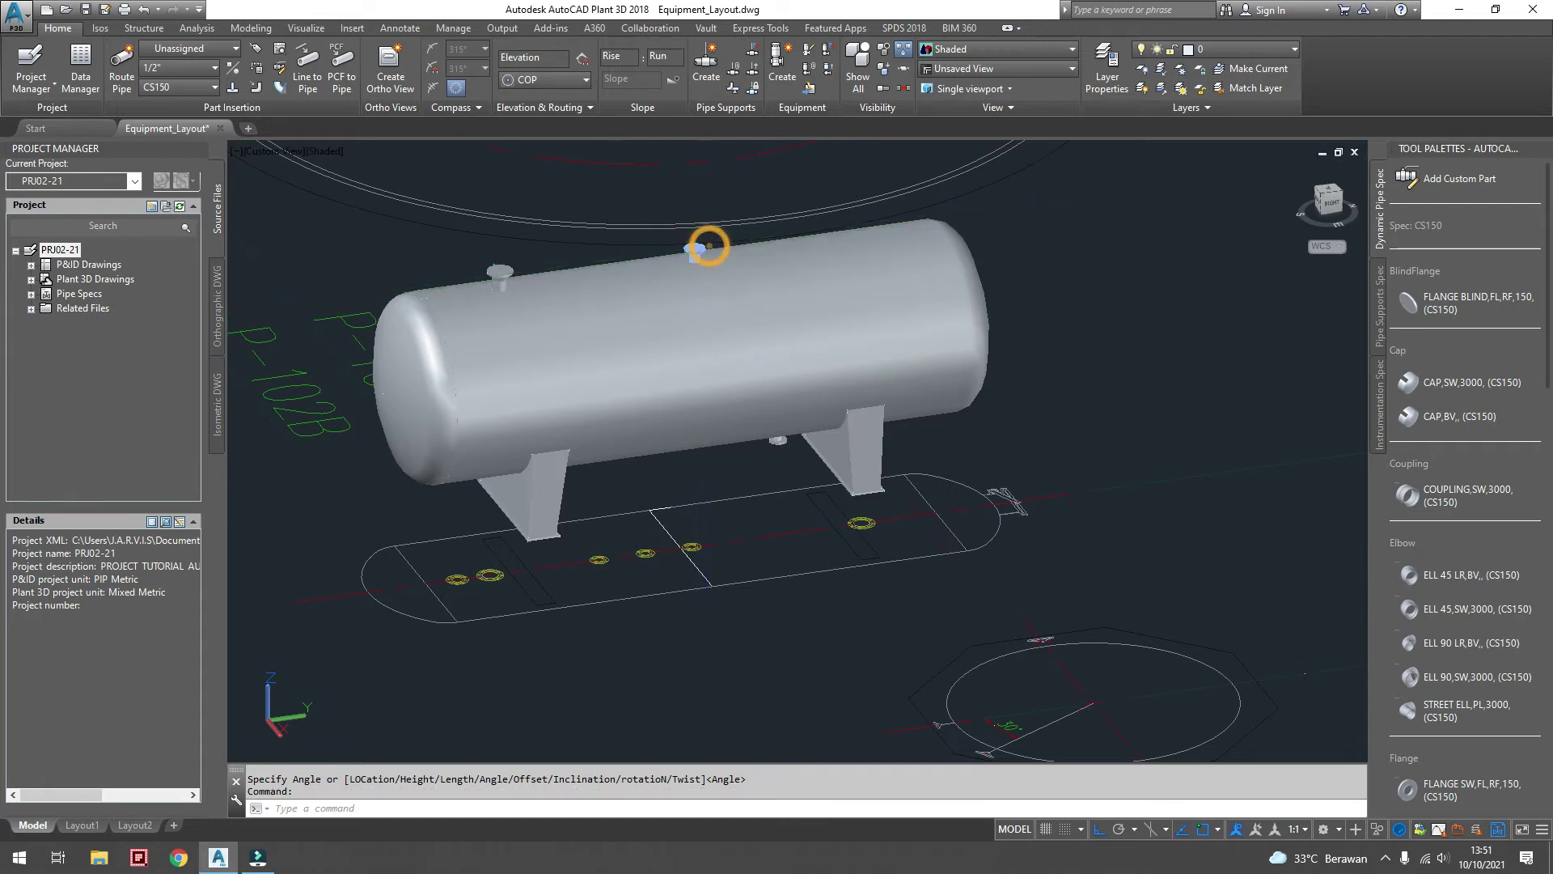
{"action": "double_click", "coordinate": [709, 246]}
{"action": "left_click", "coordinate": [908, 288]}
{"action": "left_click", "coordinate": [861, 385]}
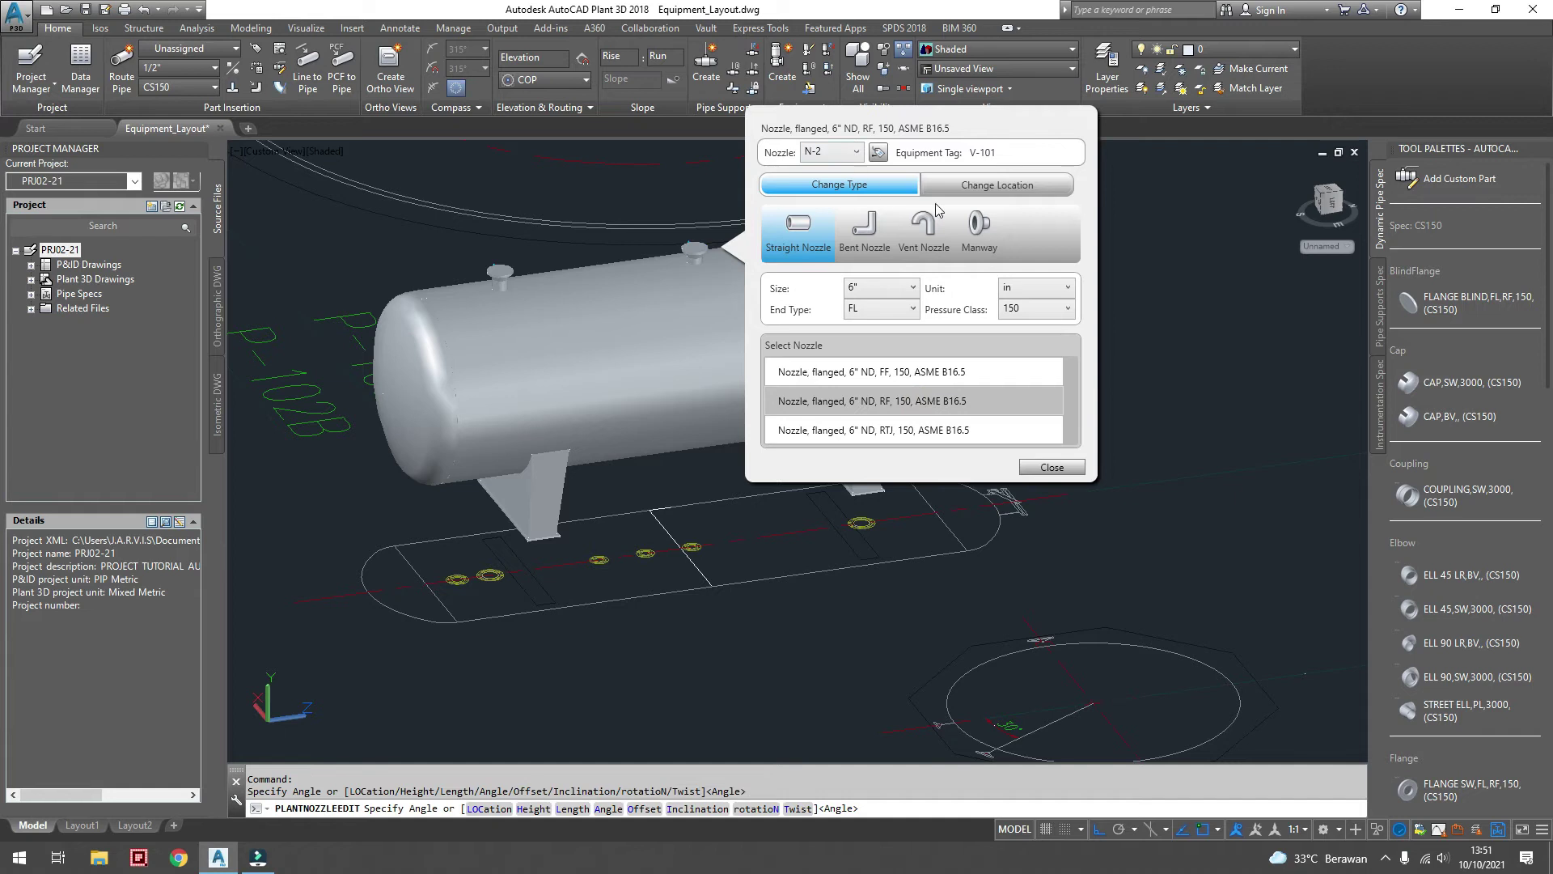
{"action": "left_click", "coordinate": [995, 186]}
{"action": "double_click", "coordinate": [1053, 251]}
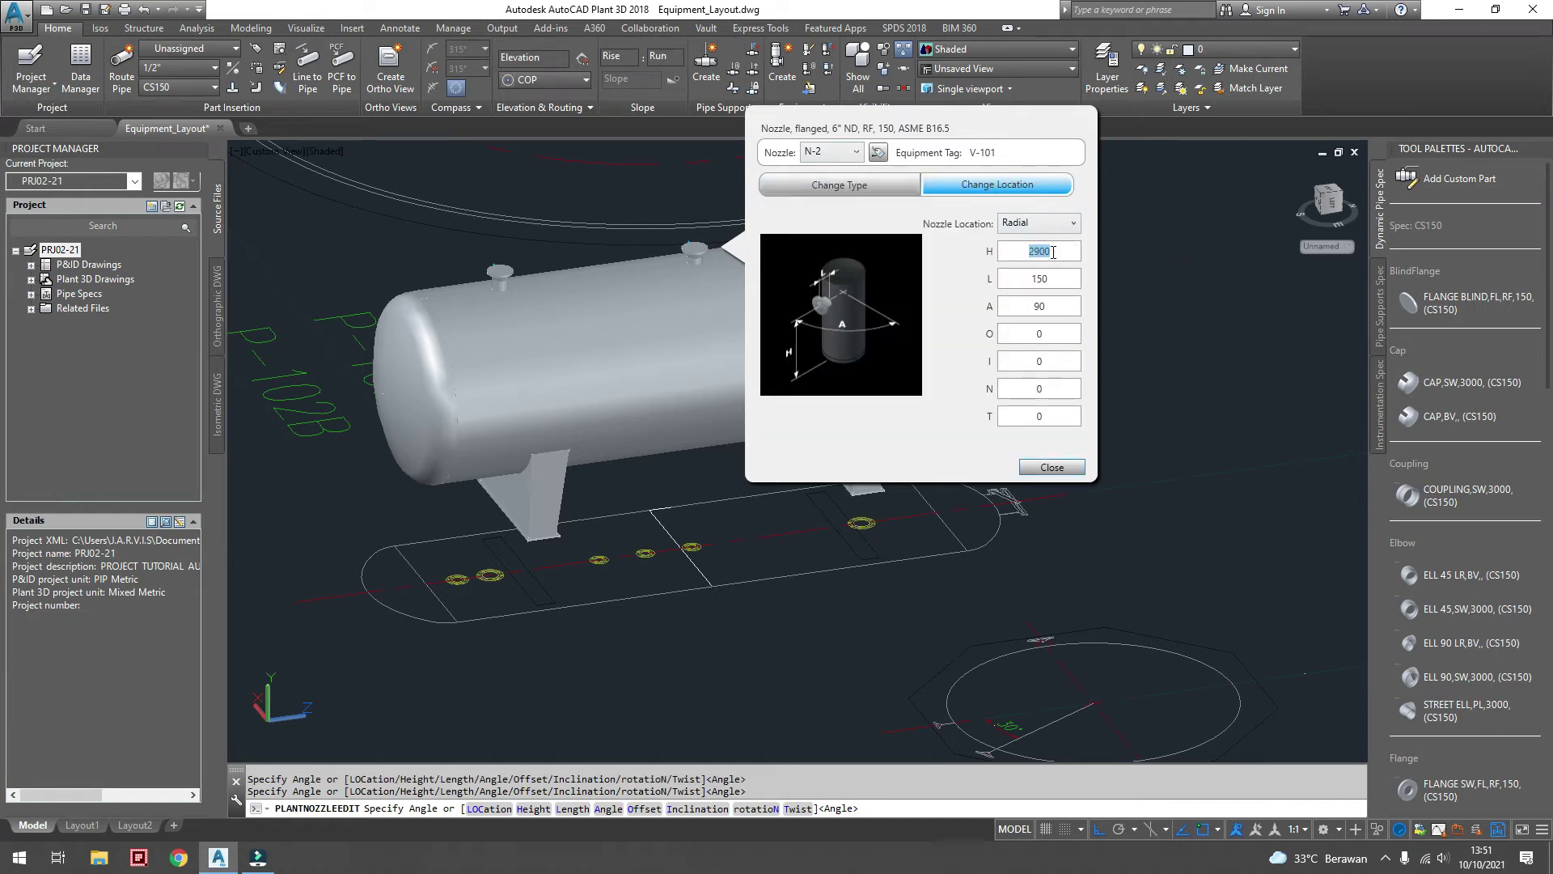
{"action": "type", "text": "4700"}
{"action": "double_click", "coordinate": [1046, 278]}
{"action": "type", "text": "200"}
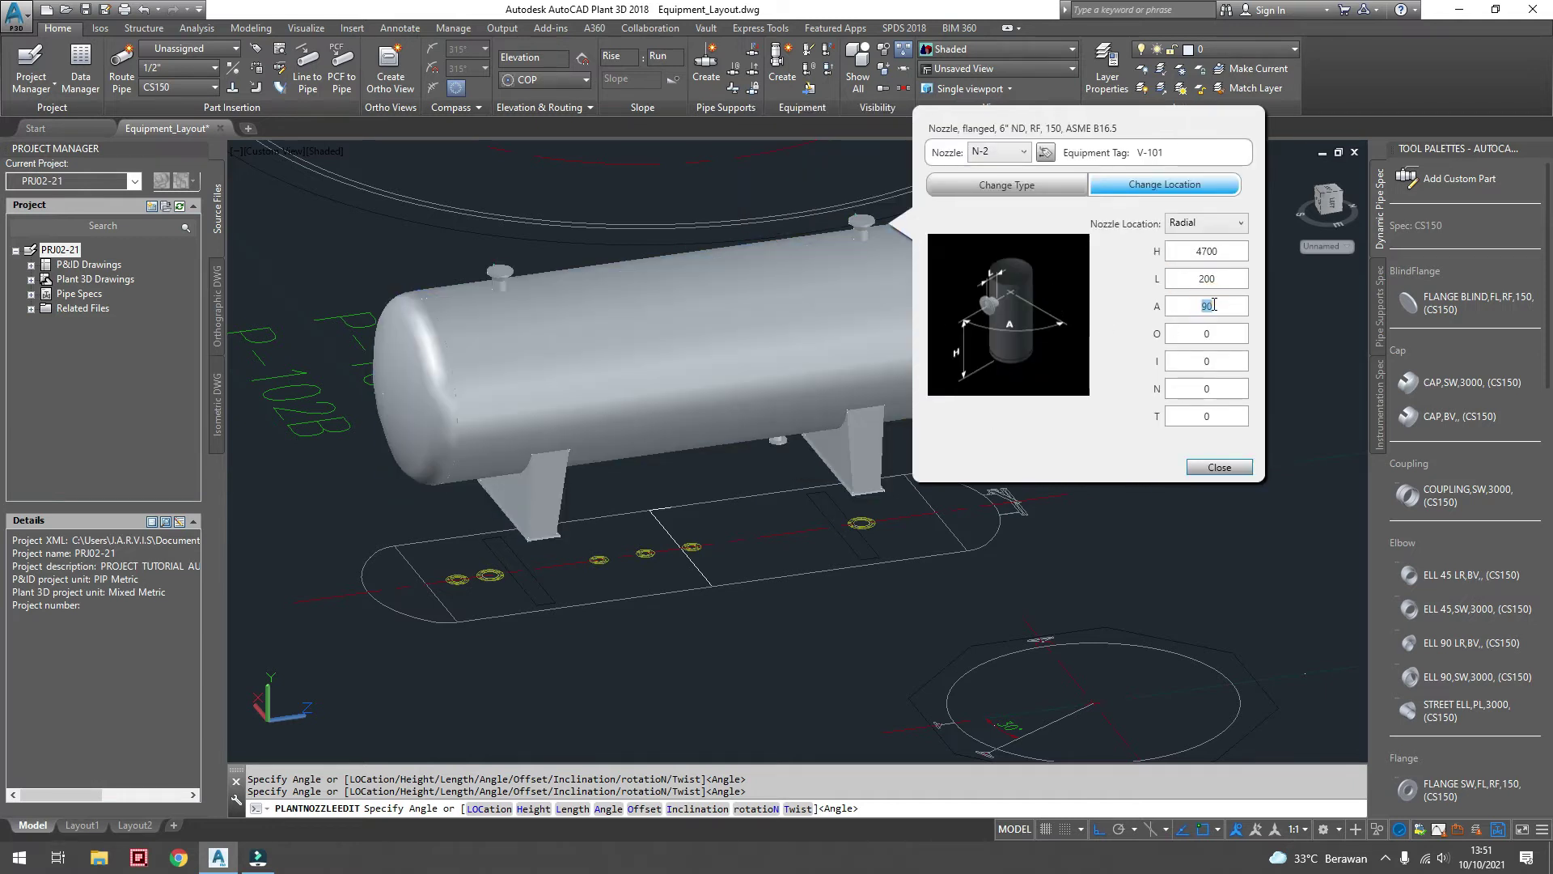
{"action": "left_click", "coordinate": [1217, 467]}
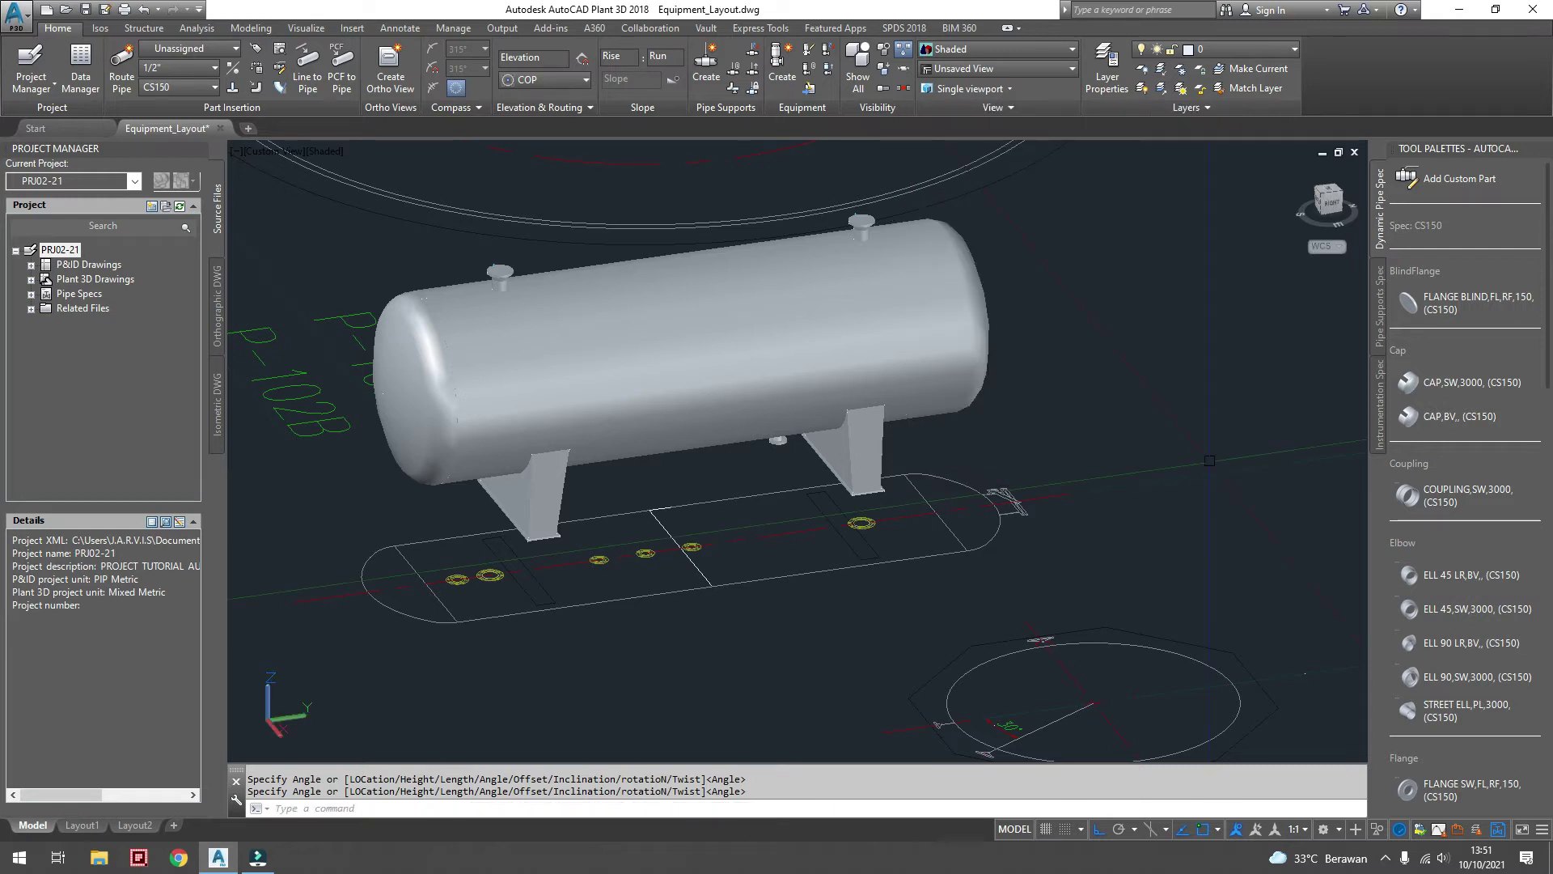
- Move the 3" RF 150 nozzle N-3 underneath to height 2550, angle 270
{"action": "left_click", "coordinate": [775, 442]}
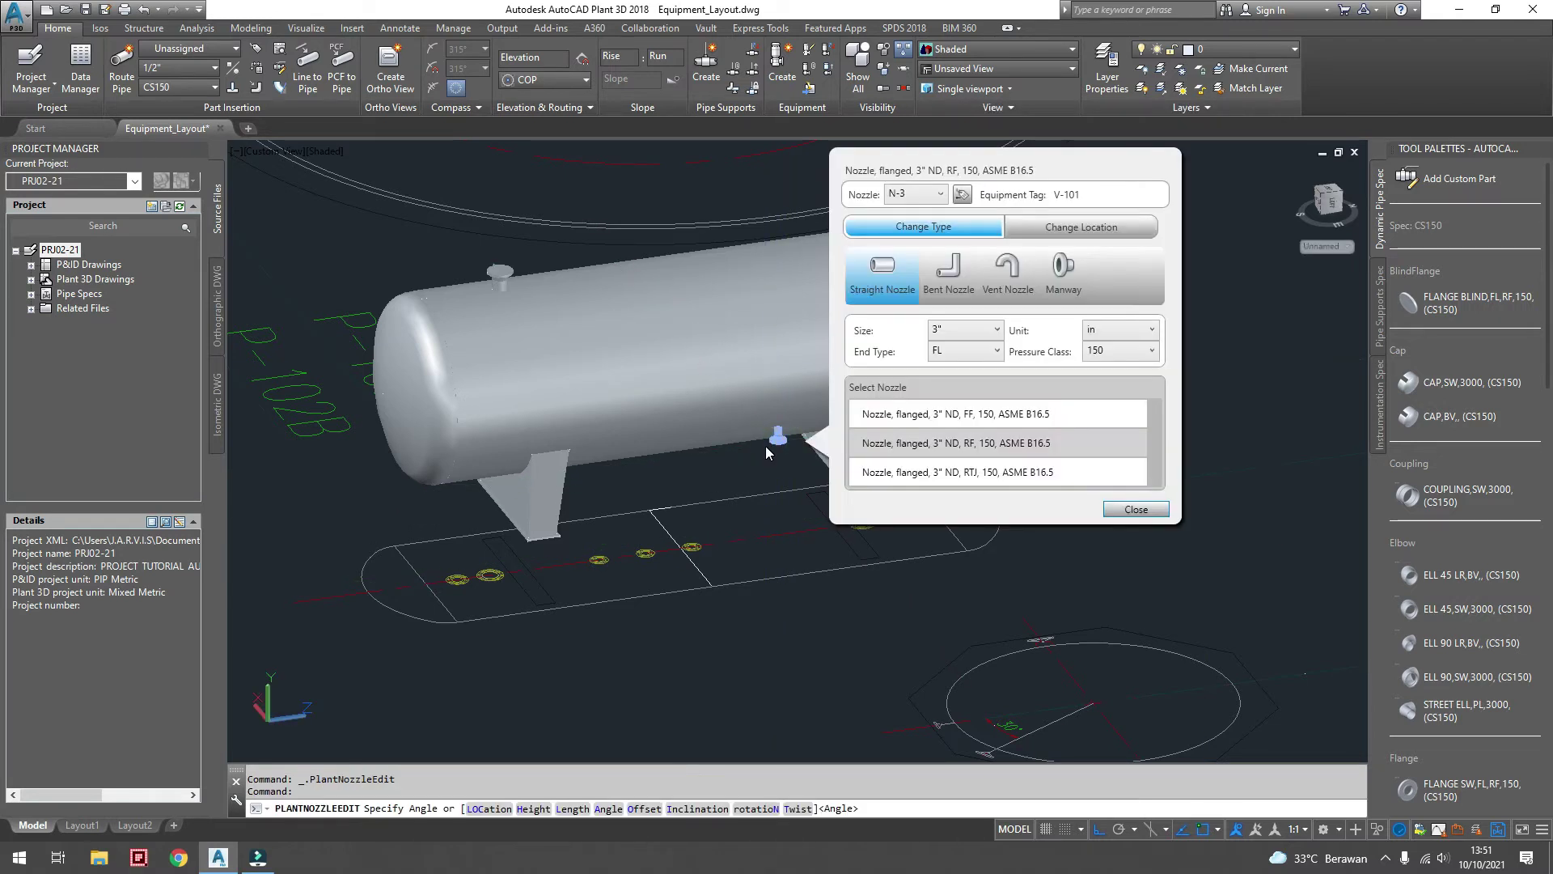
{"action": "left_click", "coordinate": [986, 328]}
{"action": "left_click", "coordinate": [1120, 356]}
{"action": "left_click", "coordinate": [1105, 376]}
{"action": "left_click", "coordinate": [1100, 238]}
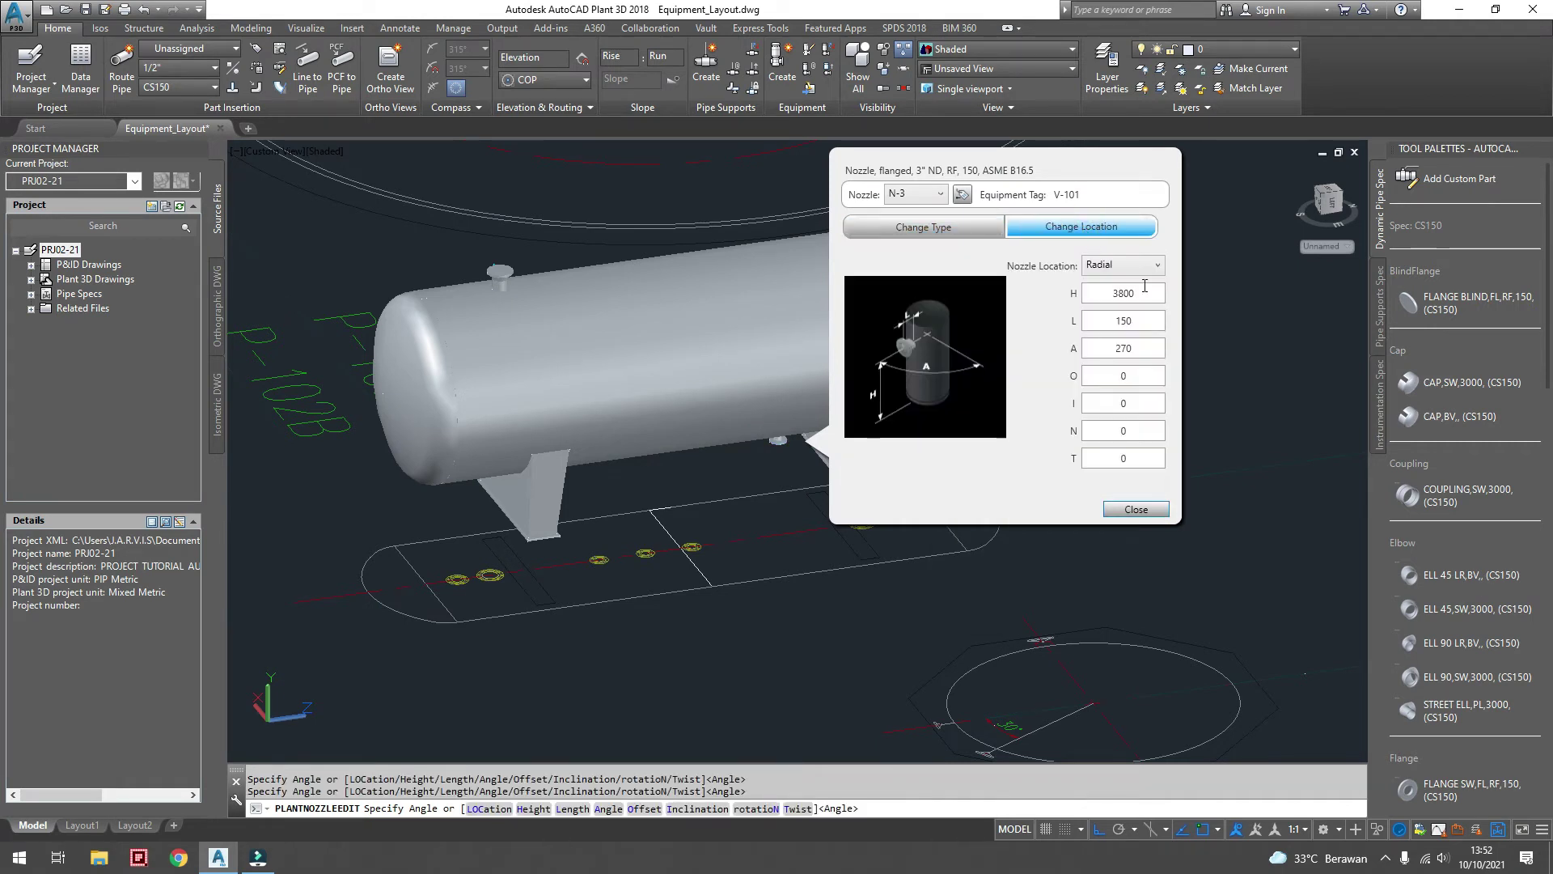
{"action": "double_click", "coordinate": [1142, 296]}
{"action": "double_click", "coordinate": [1137, 318]}
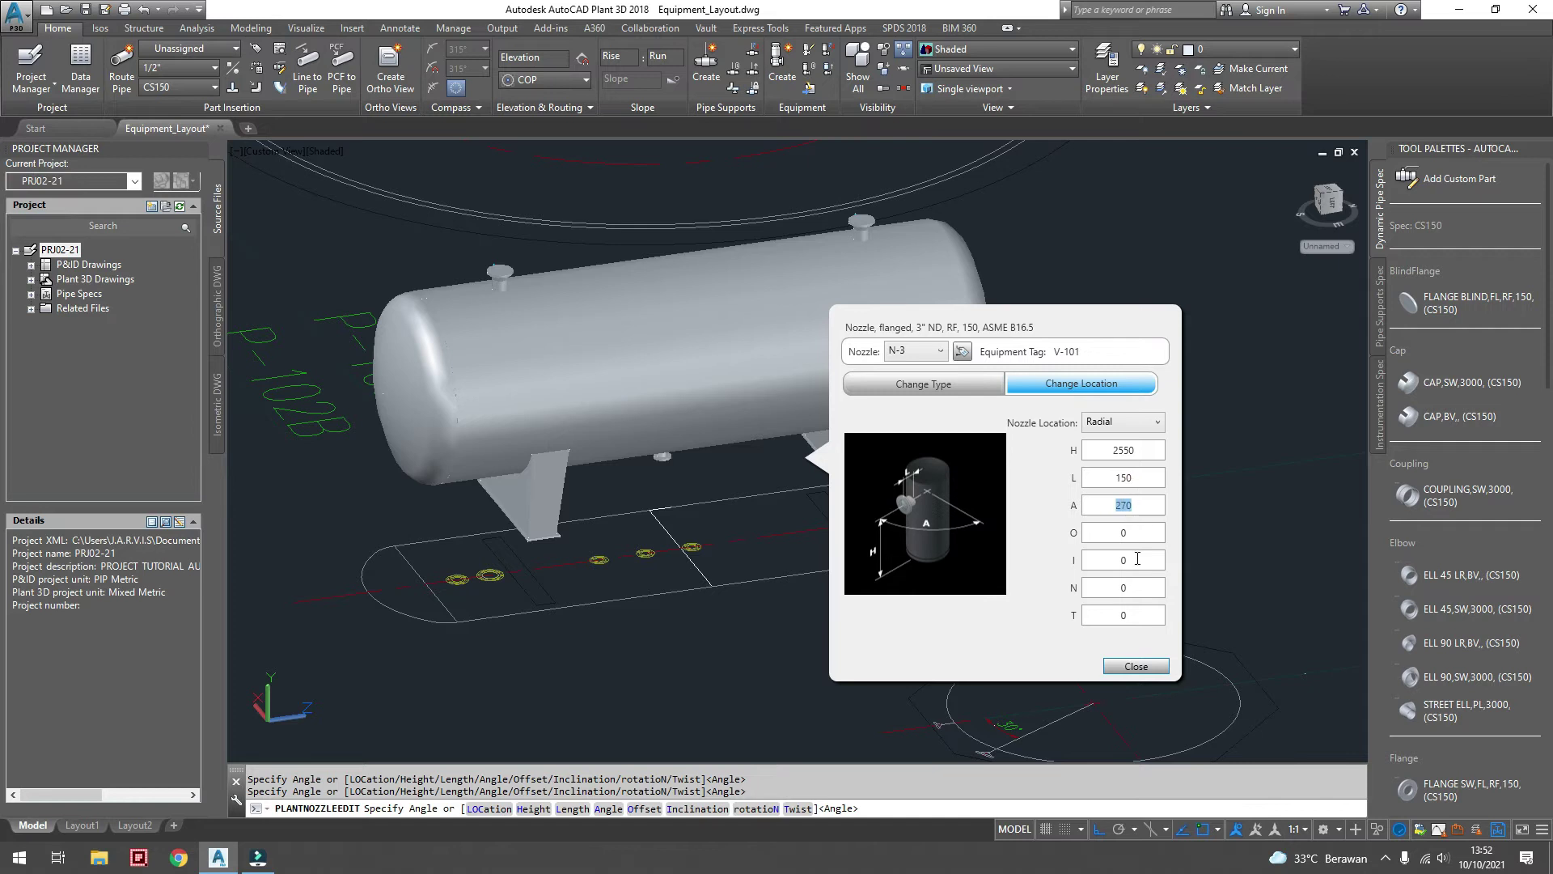
{"action": "left_click", "coordinate": [1135, 667]}
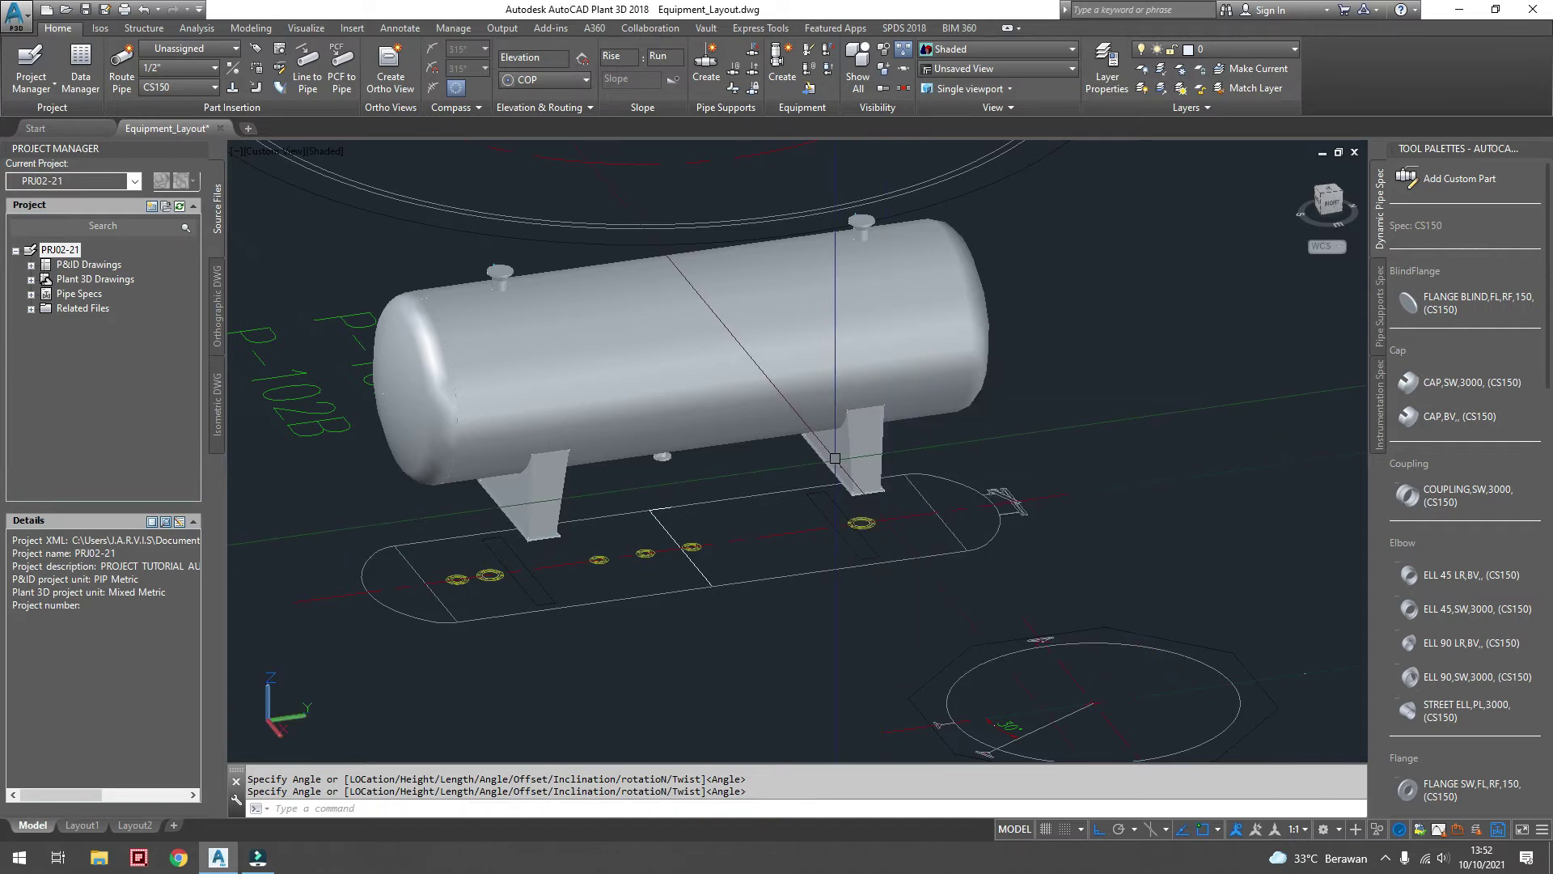
- Add 4-inch class 150 nozzle N-4 to V-101 at height 300, angle 270
{"action": "left_click", "coordinate": [784, 449]}
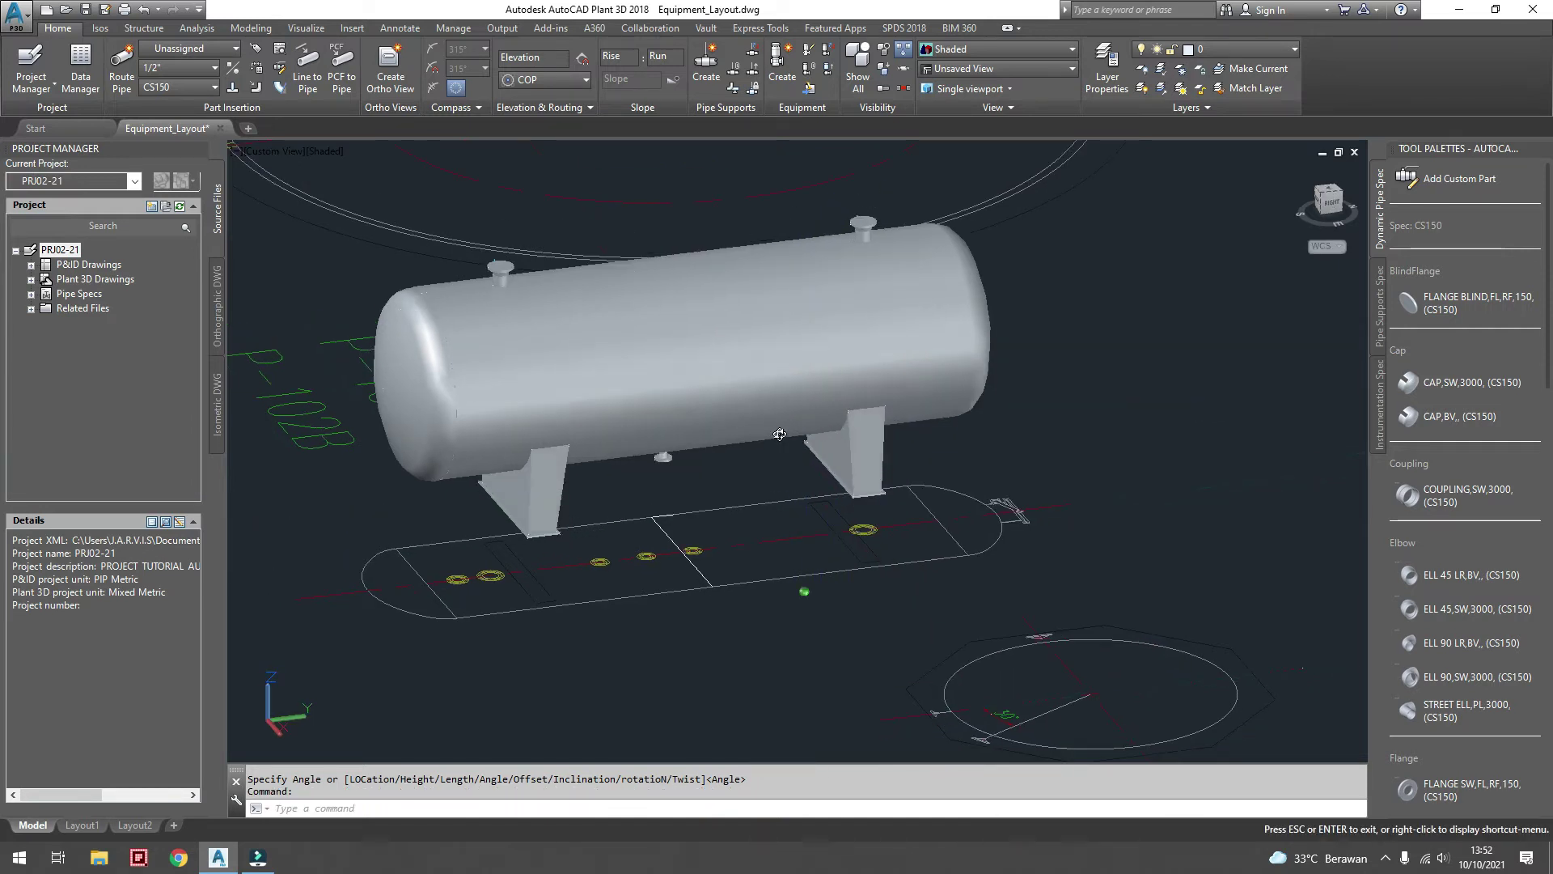
{"action": "middle_click_drag", "start_coordinate": [784, 449], "coordinate": [784, 430], "text": "shift"}
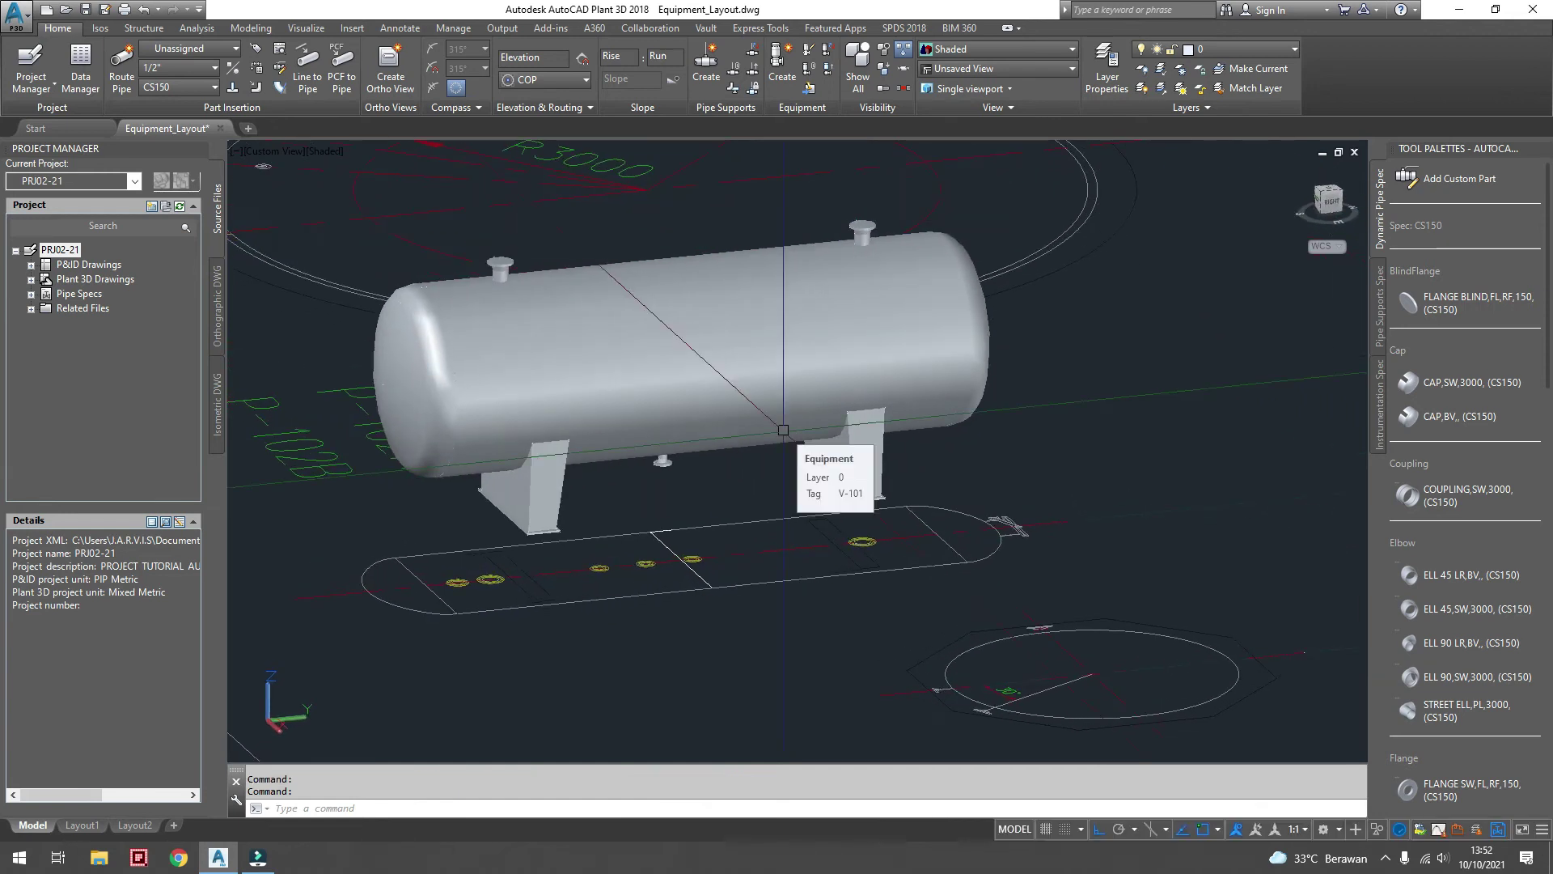
{"action": "left_click", "coordinate": [783, 429]}
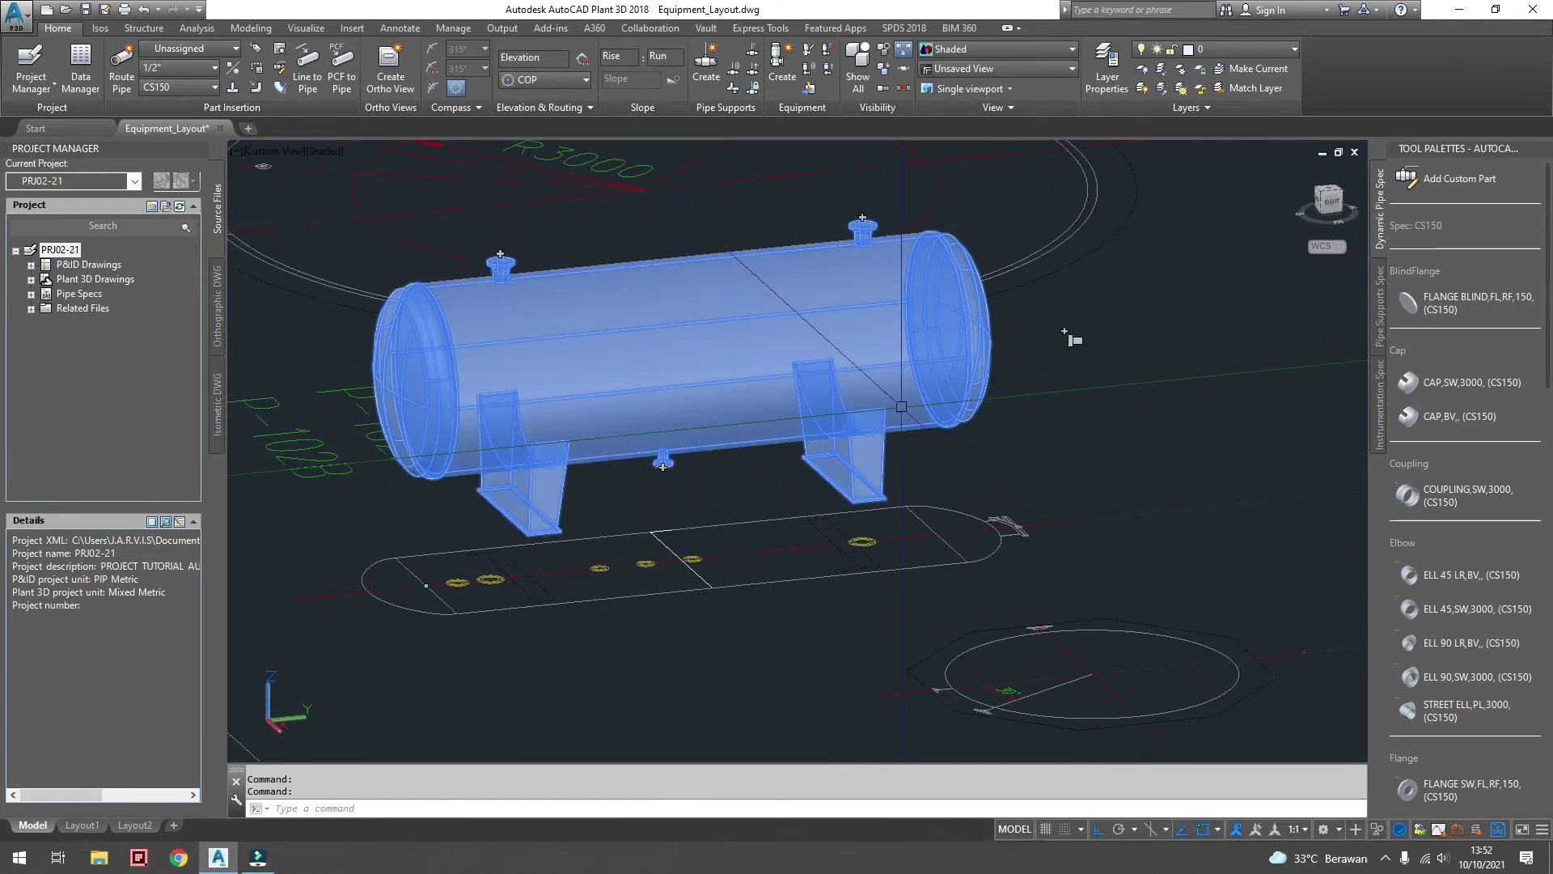
{"action": "right_click", "coordinate": [1076, 341]}
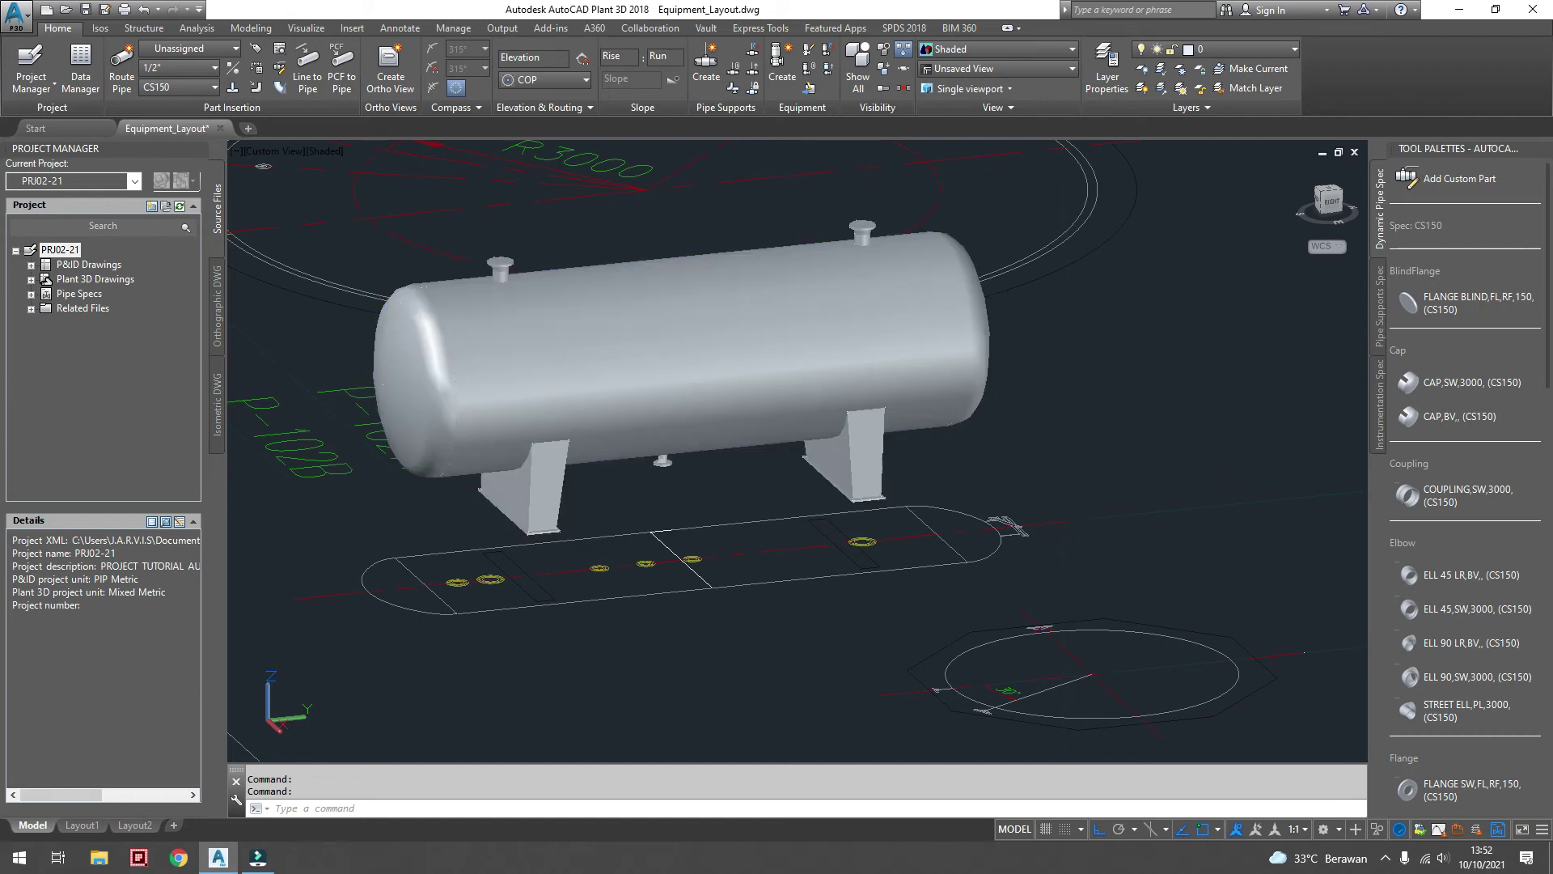
{"action": "left_click", "coordinate": [559, 298]}
{"action": "left_click", "coordinate": [759, 422]}
{"action": "left_click", "coordinate": [732, 445]}
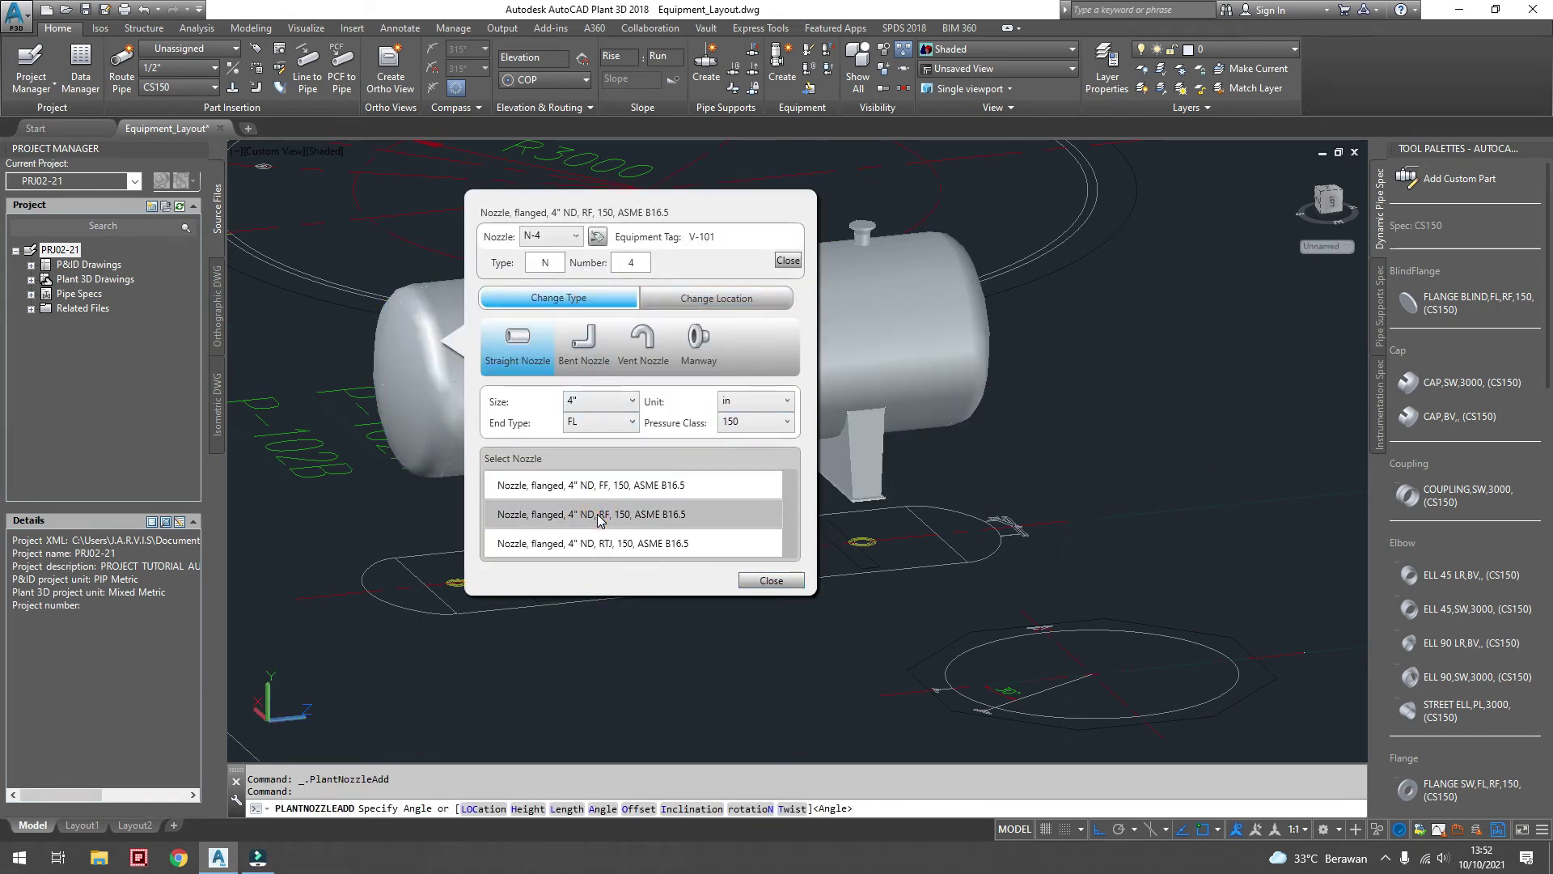
{"action": "left_click", "coordinate": [715, 298]}
{"action": "double_click", "coordinate": [774, 363]}
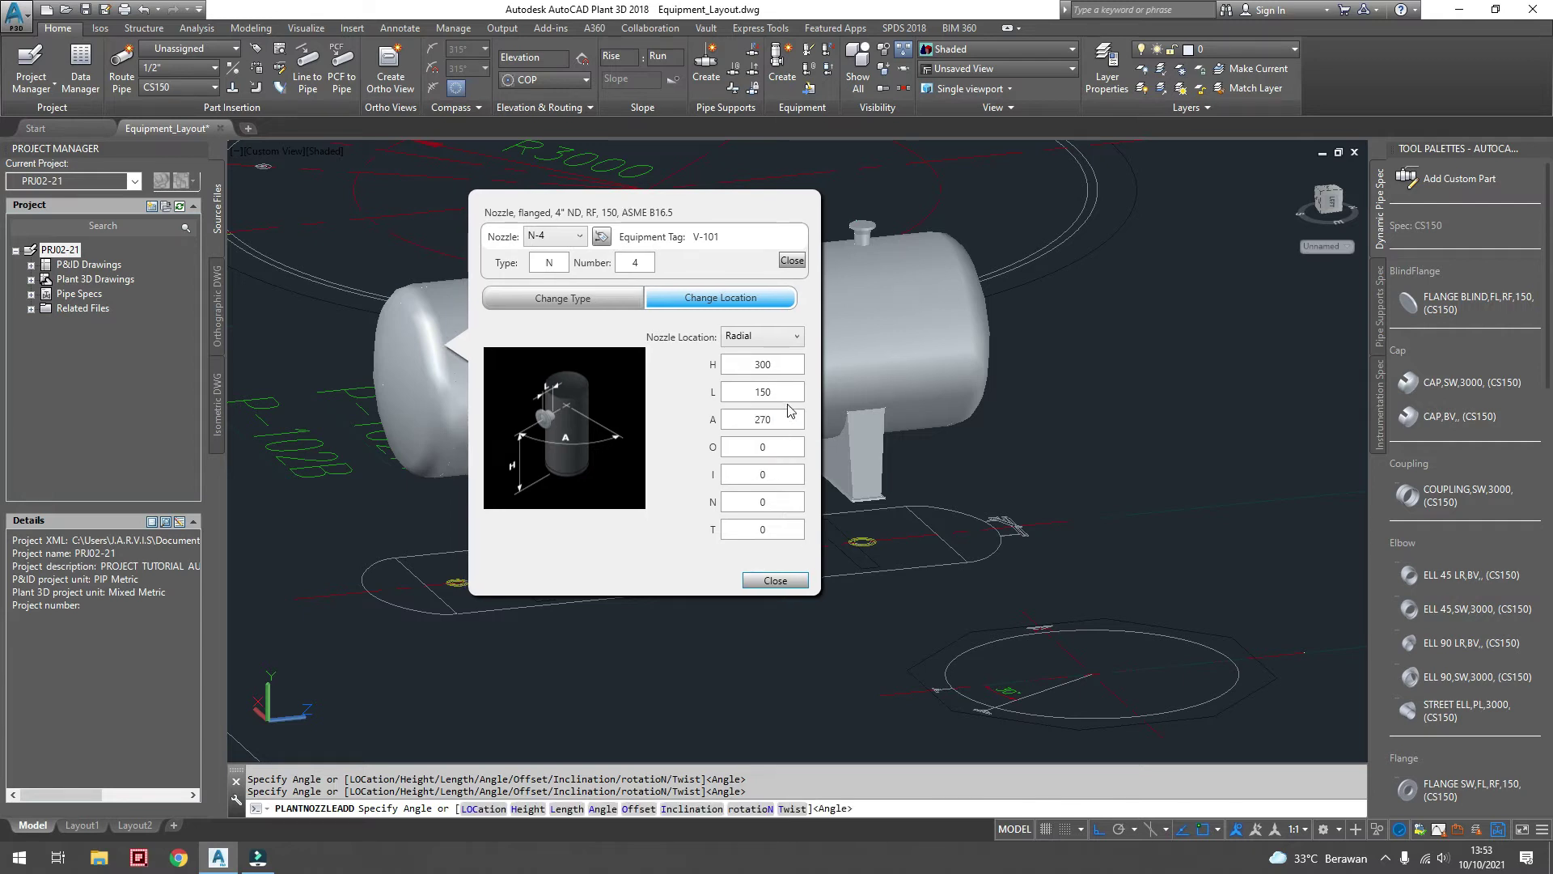
{"action": "double_click", "coordinate": [785, 394]}
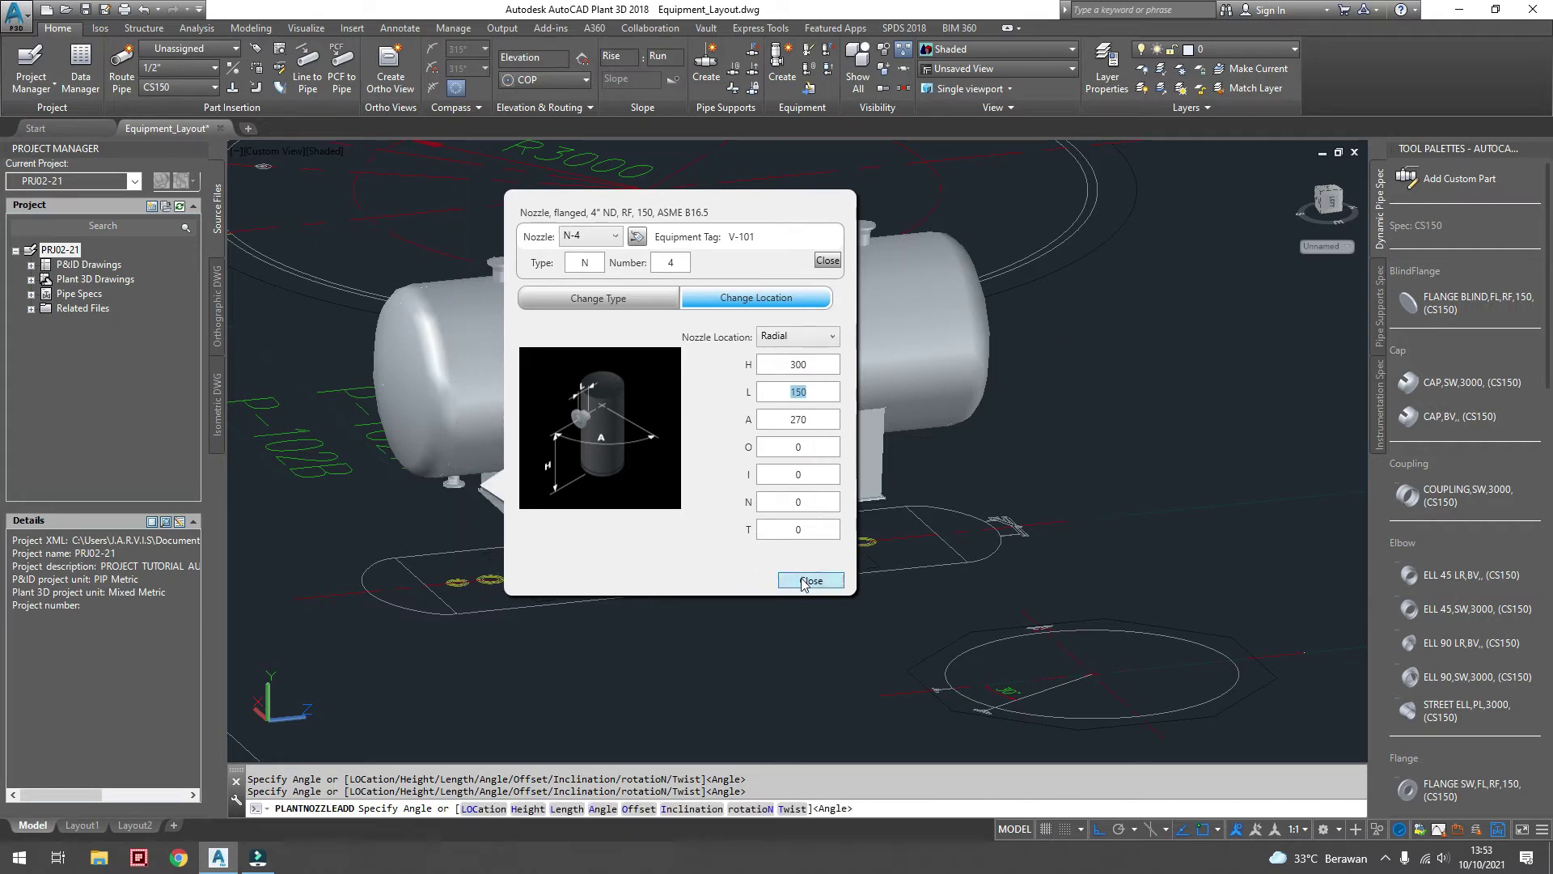
{"action": "left_click", "coordinate": [805, 580]}
- Add 2-inch RF class 150 nozzle N-5 at angle 90 with length 150
{"action": "left_click", "coordinate": [1068, 335]}
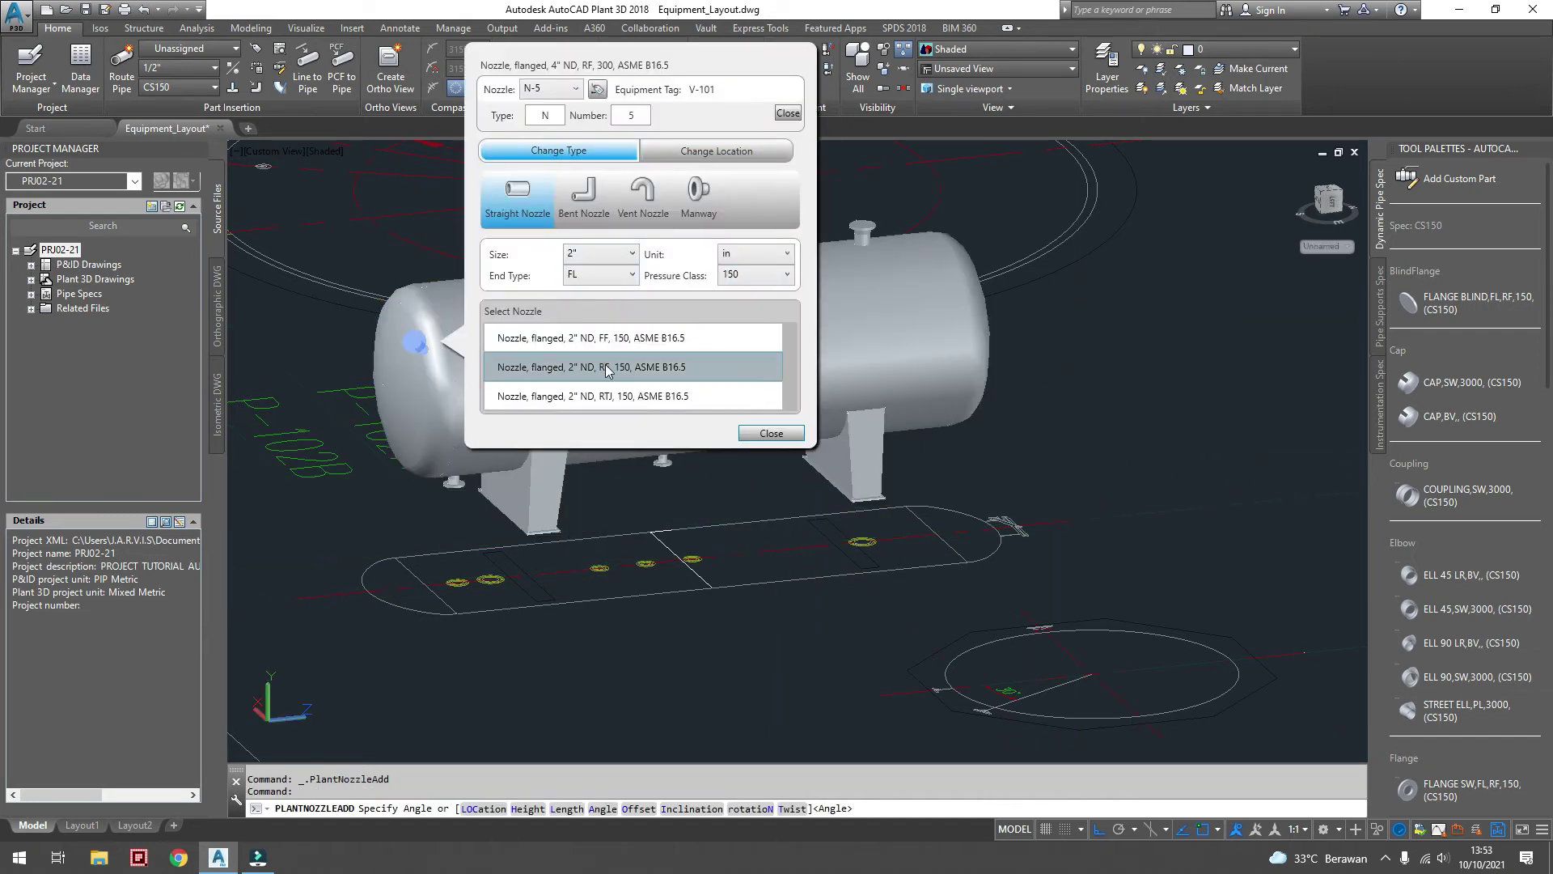
{"action": "left_click", "coordinate": [608, 368]}
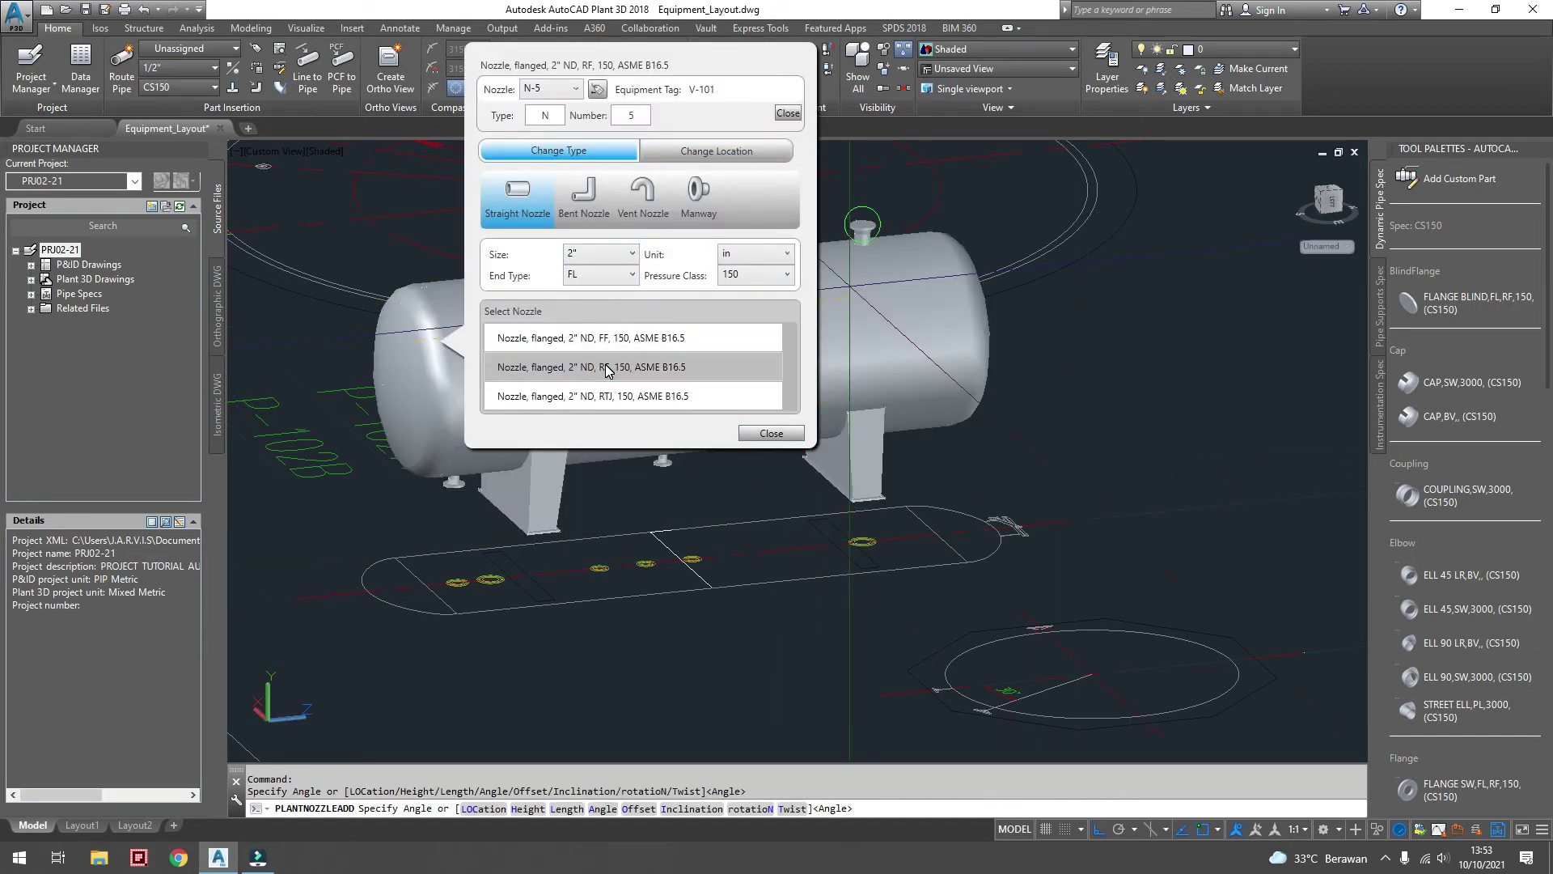
{"action": "left_click", "coordinate": [716, 150]}
{"action": "left_click", "coordinate": [775, 223]}
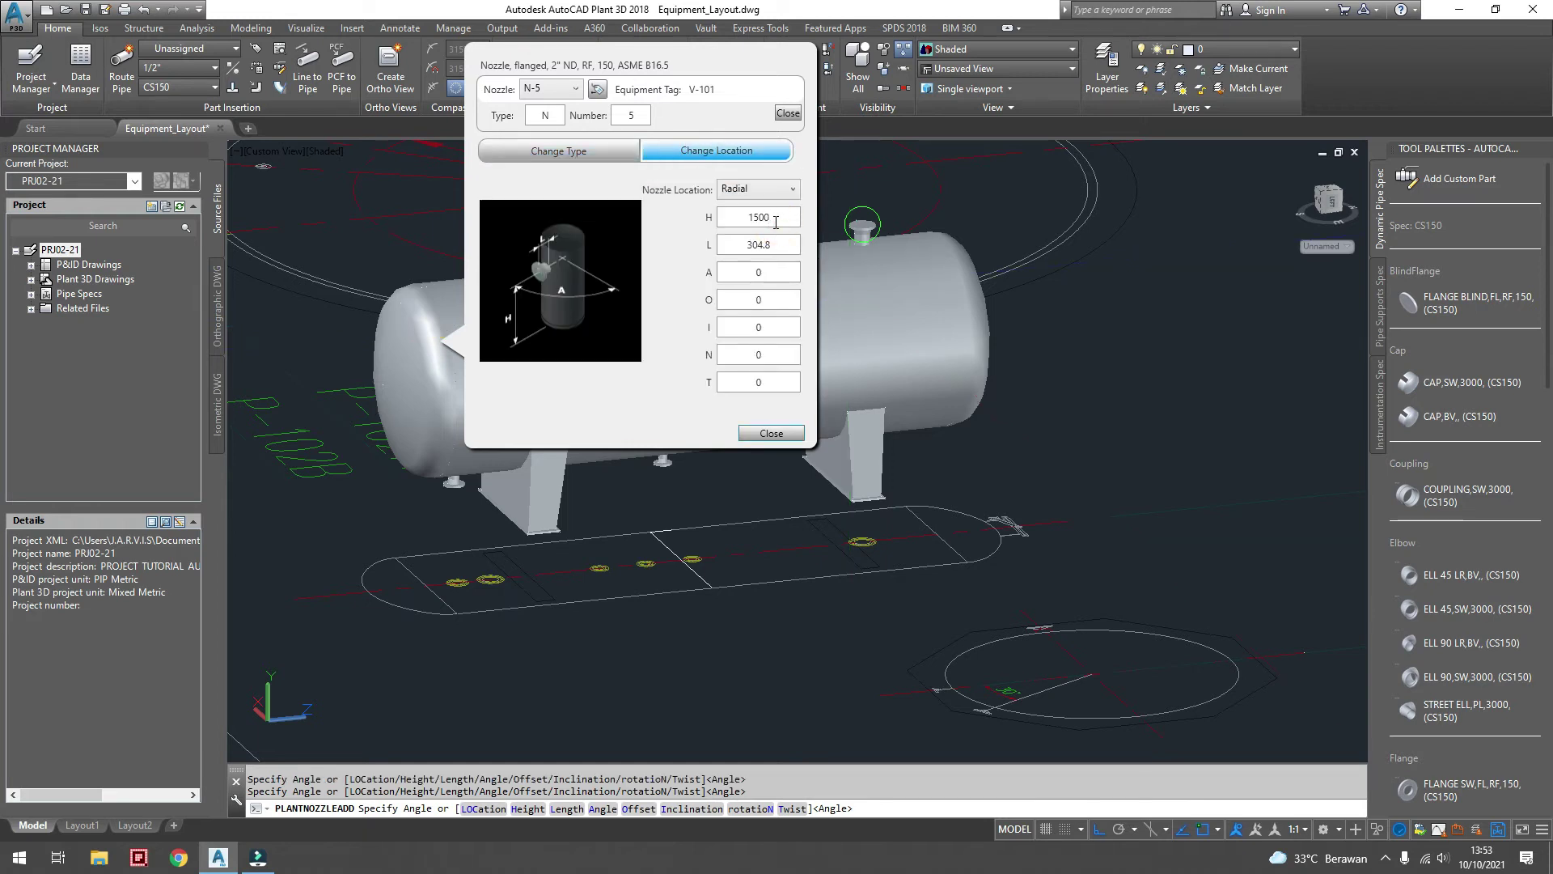
{"action": "left_click", "coordinate": [757, 272]}
{"action": "type", "text": "90"}
{"action": "key", "text": "Return"}
{"action": "left_click", "coordinate": [873, 244]}
{"action": "type", "text": "150"}
{"action": "key", "text": "Return"}
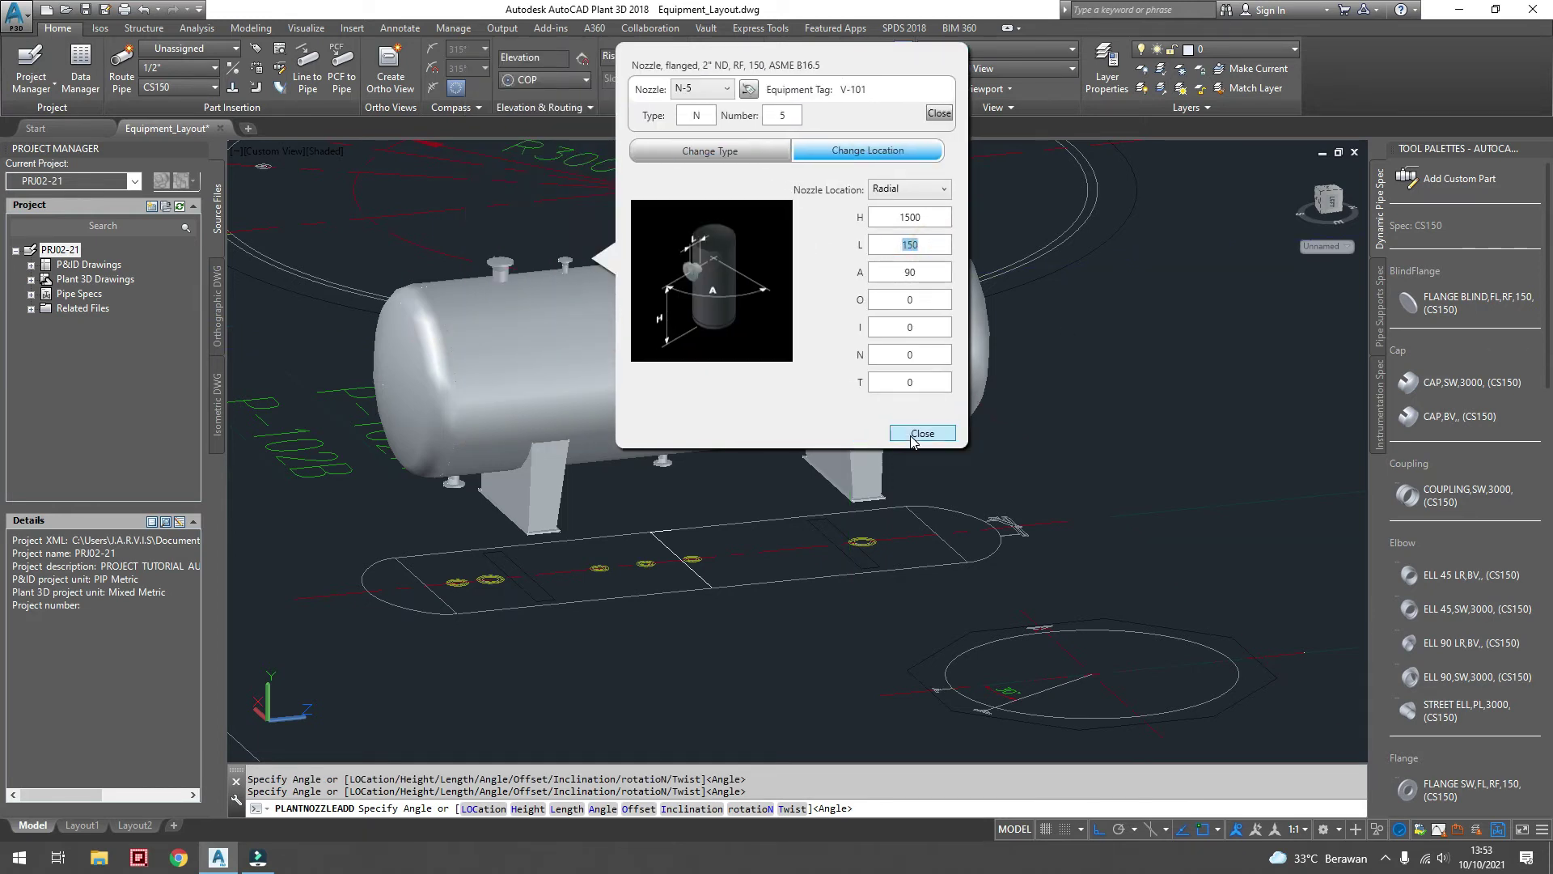
{"action": "left_click", "coordinate": [912, 436]}
- Add a 2-inch class 150 top nozzle N-6 with an adjusted length
{"action": "key", "text": "Return"}
{"action": "left_click", "coordinate": [558, 193]}
{"action": "left_click", "coordinate": [600, 296]}
{"action": "left_click", "coordinate": [754, 316]}
{"action": "left_click", "coordinate": [754, 352]}
{"action": "left_click", "coordinate": [671, 194]}
{"action": "double_click", "coordinate": [779, 285]}
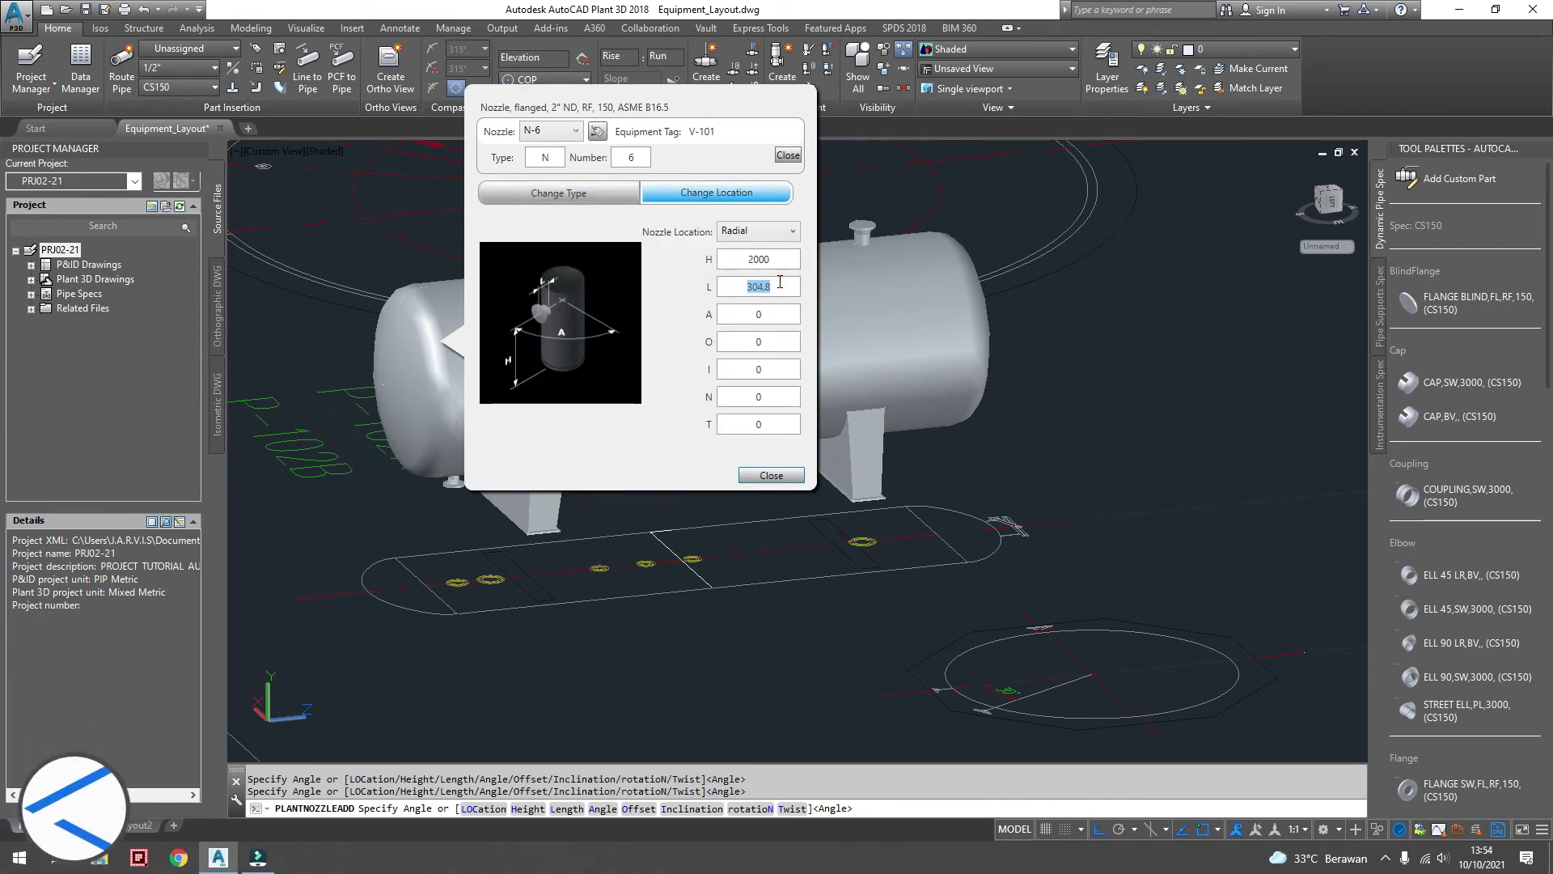
{"action": "left_click", "coordinate": [786, 323]}
- Add 2-inch RF class 150 nozzle N-7 at height 2000 with length 150
{"action": "key", "text": "Return"}
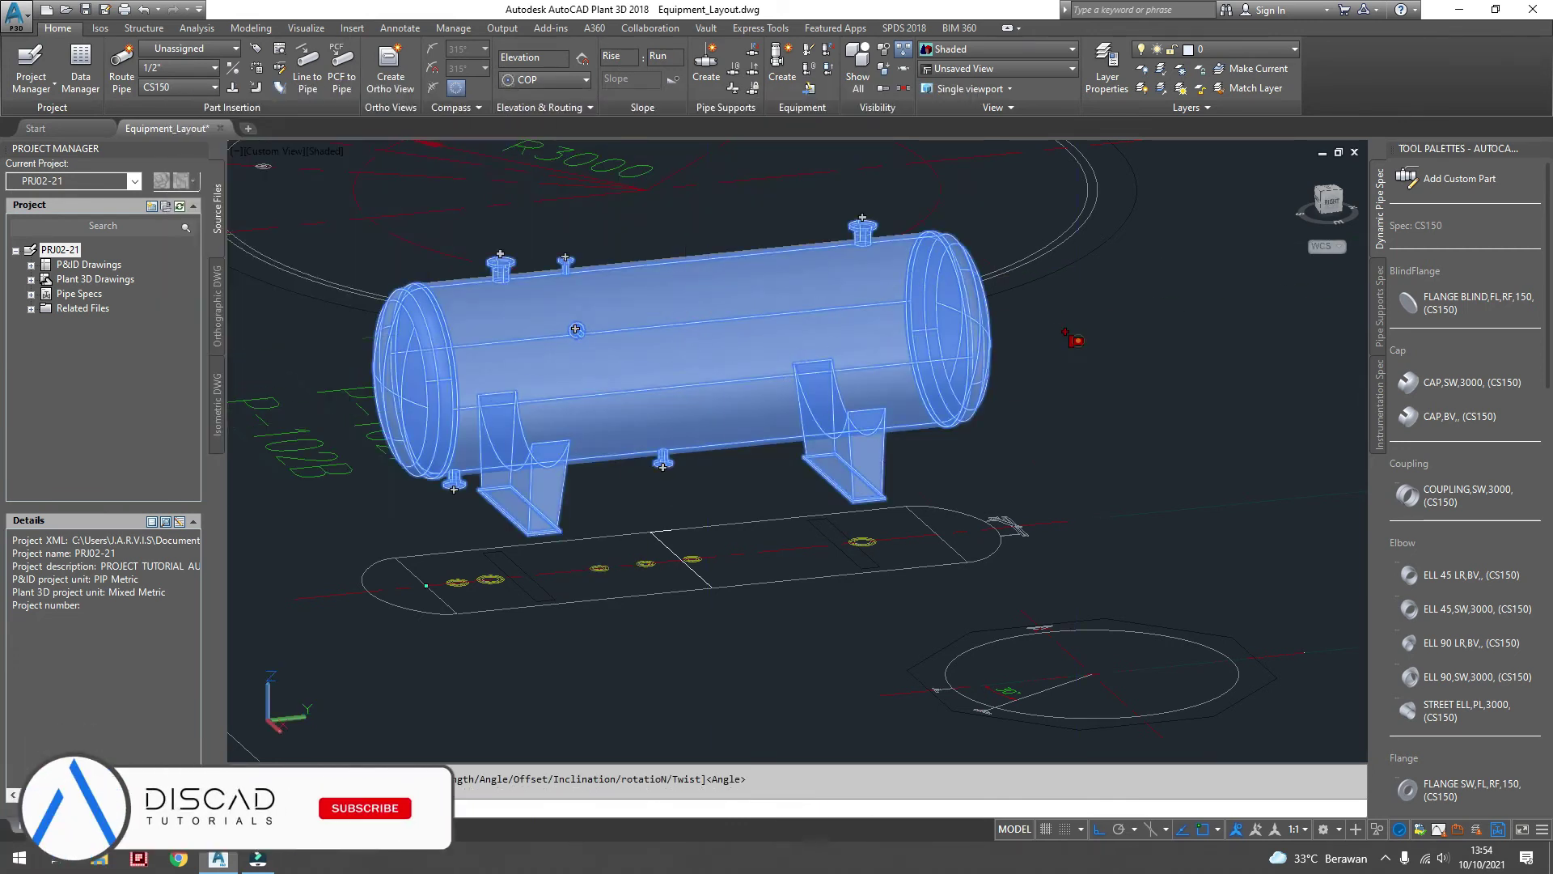
{"action": "left_click", "coordinate": [575, 329]}
{"action": "left_click", "coordinate": [558, 235]}
{"action": "left_click", "coordinate": [600, 337]}
{"action": "left_click", "coordinate": [595, 420]}
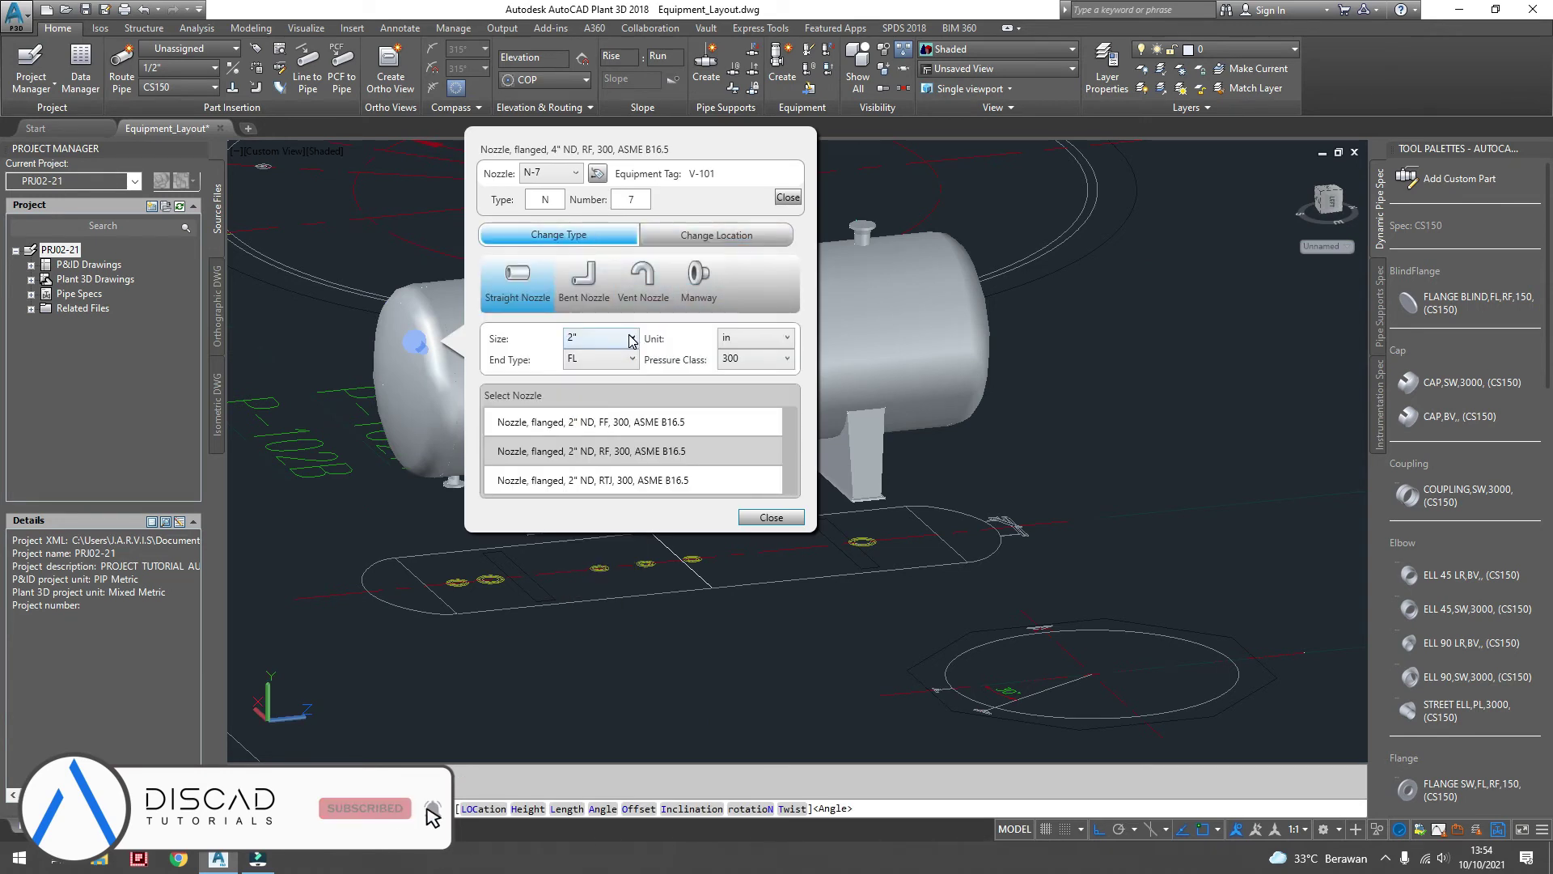
{"action": "left_click", "coordinate": [611, 449]}
{"action": "left_click", "coordinate": [715, 235]}
{"action": "double_click", "coordinate": [776, 297]}
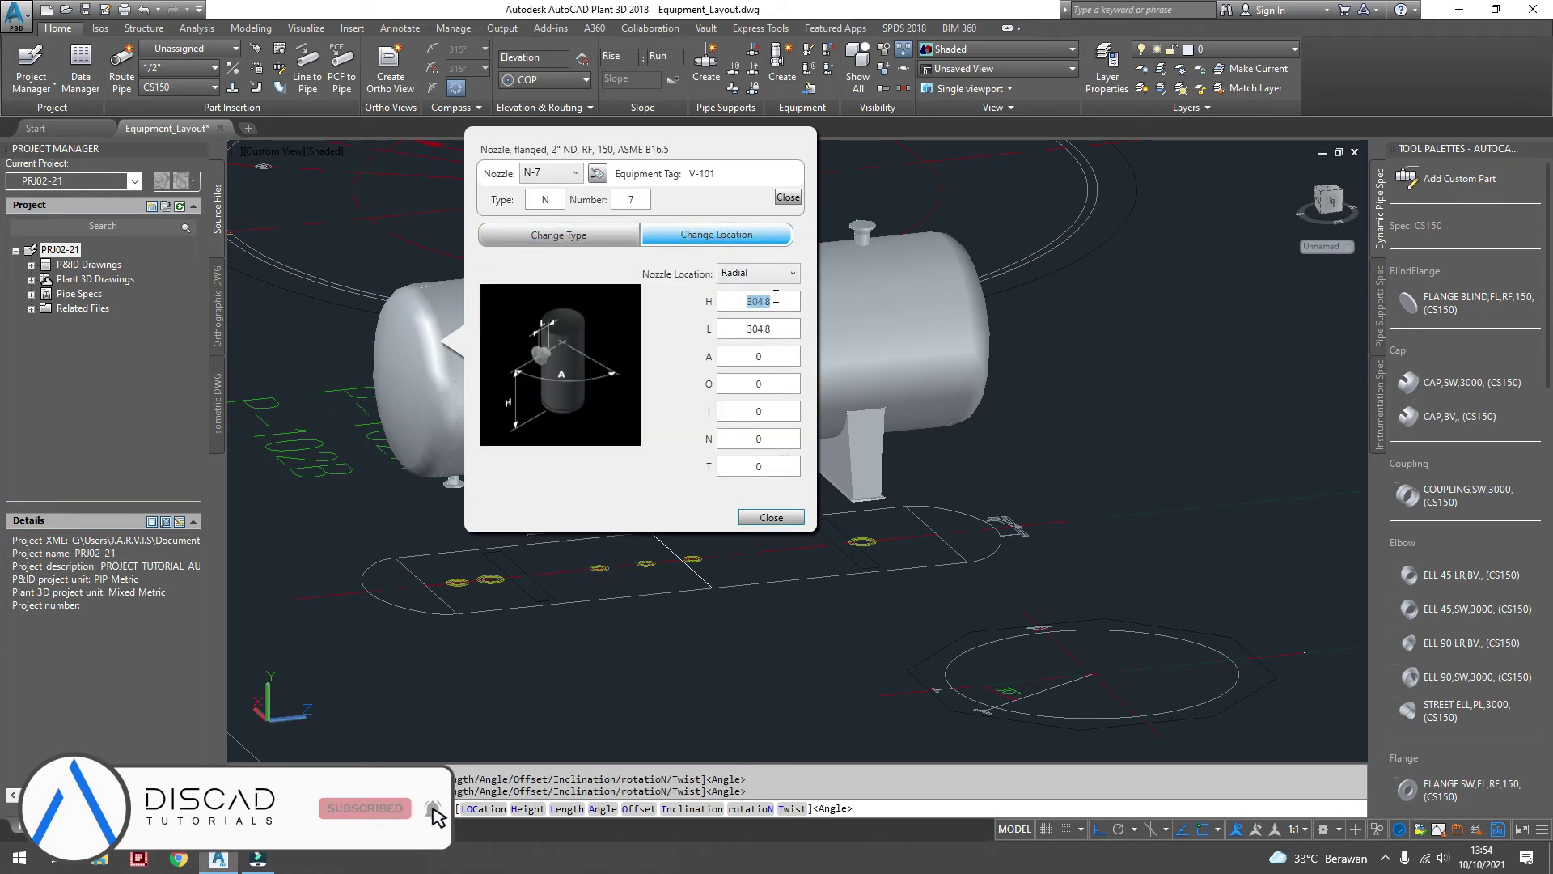
{"action": "left_click_drag", "start_coordinate": [566, 136], "coordinate": [868, 154]}
{"action": "type", "text": "2000"}
{"action": "key", "text": "Tab"}
{"action": "type", "text": "150"}
{"action": "key", "text": "Tab"}
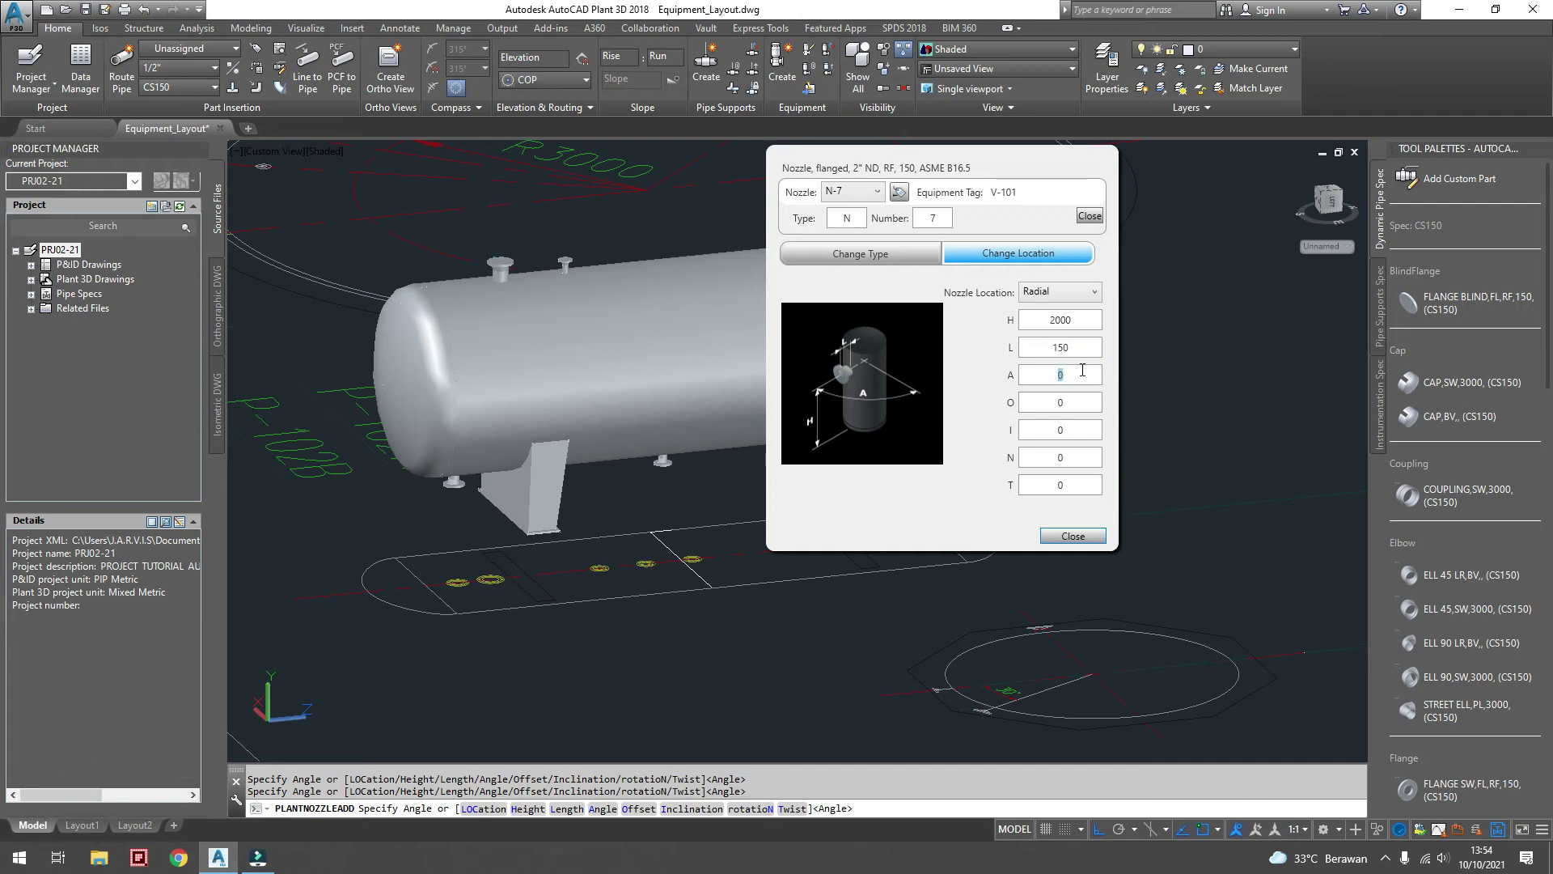
{"action": "key", "text": "Return"}
- Switch the nozzle list to N-6, then close the nozzle dialog
{"action": "left_click", "coordinate": [877, 192]}
{"action": "left_click", "coordinate": [843, 292]}
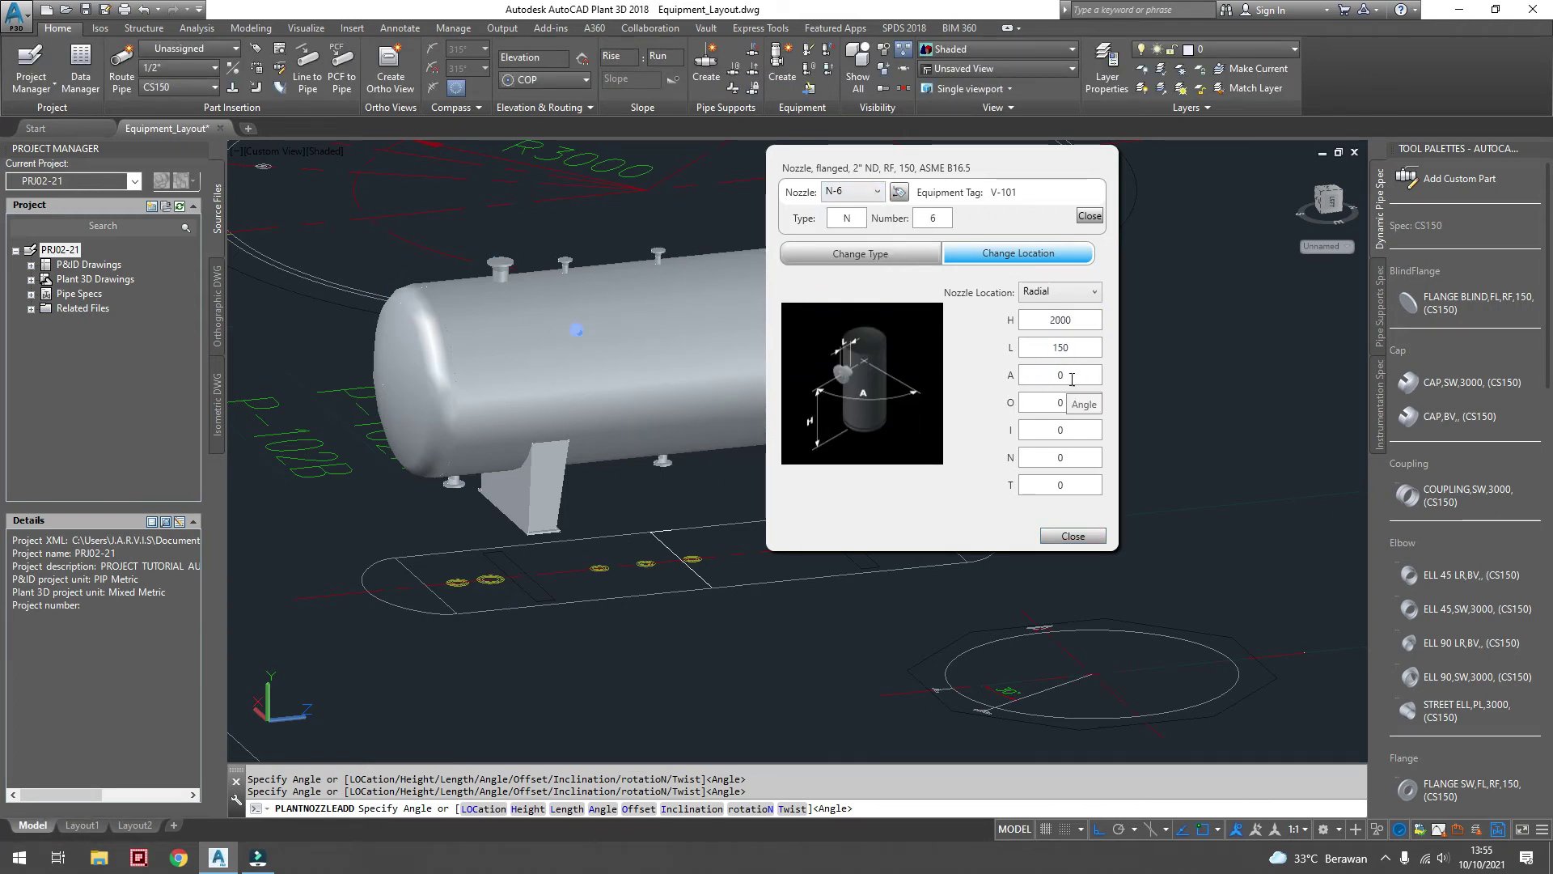
{"action": "type", "text": "90"}
{"action": "left_click", "coordinate": [1073, 535]}
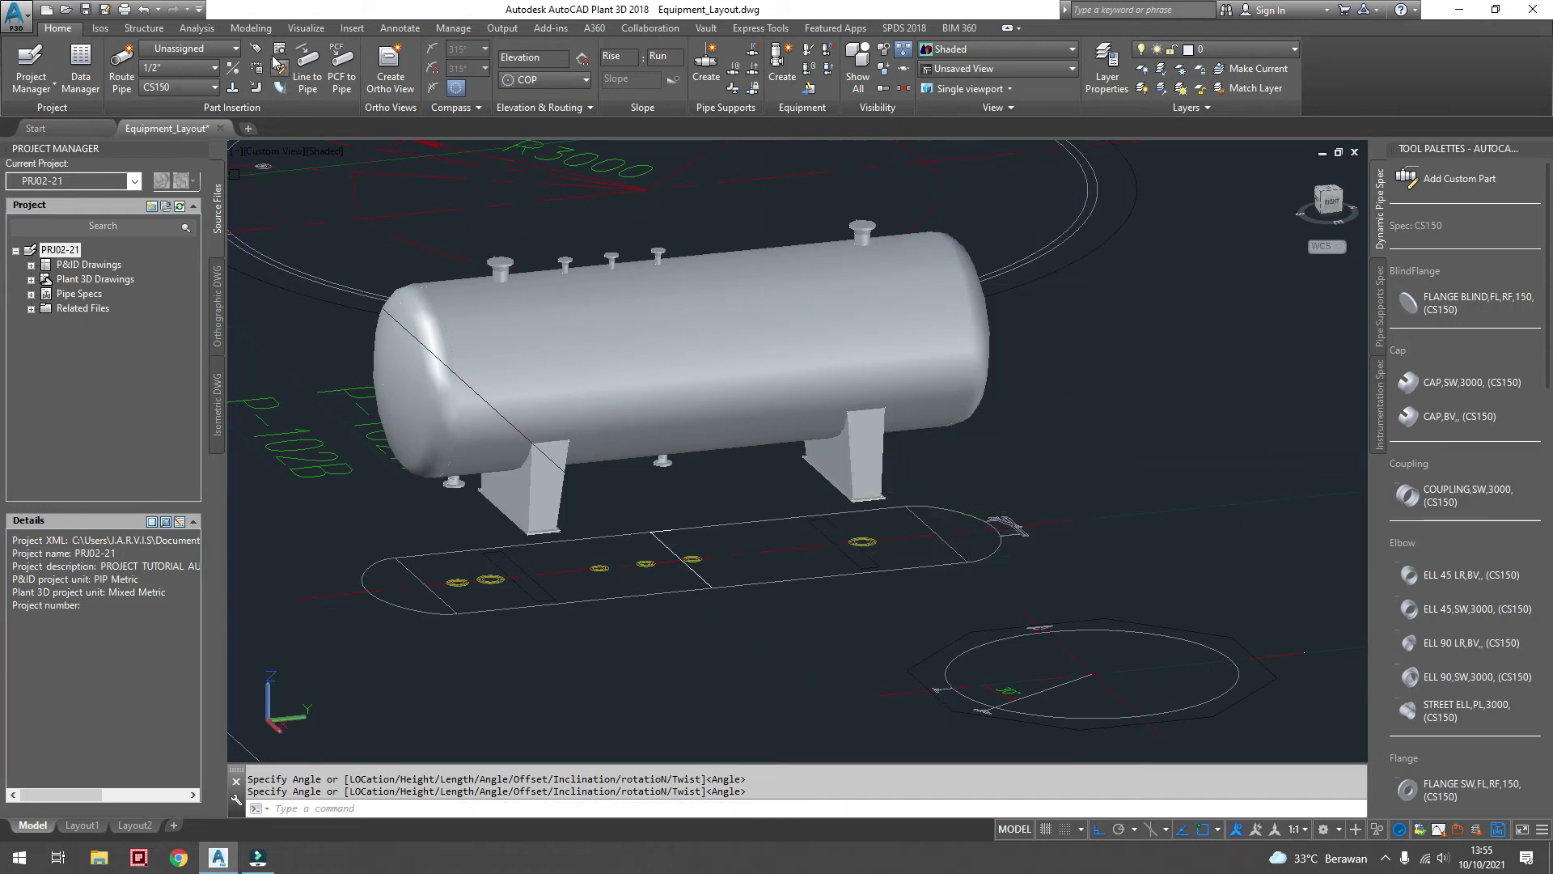
- Draw a BOX solid under the left saddle base, extruded -700 downward
{"action": "left_click", "coordinate": [250, 31]}
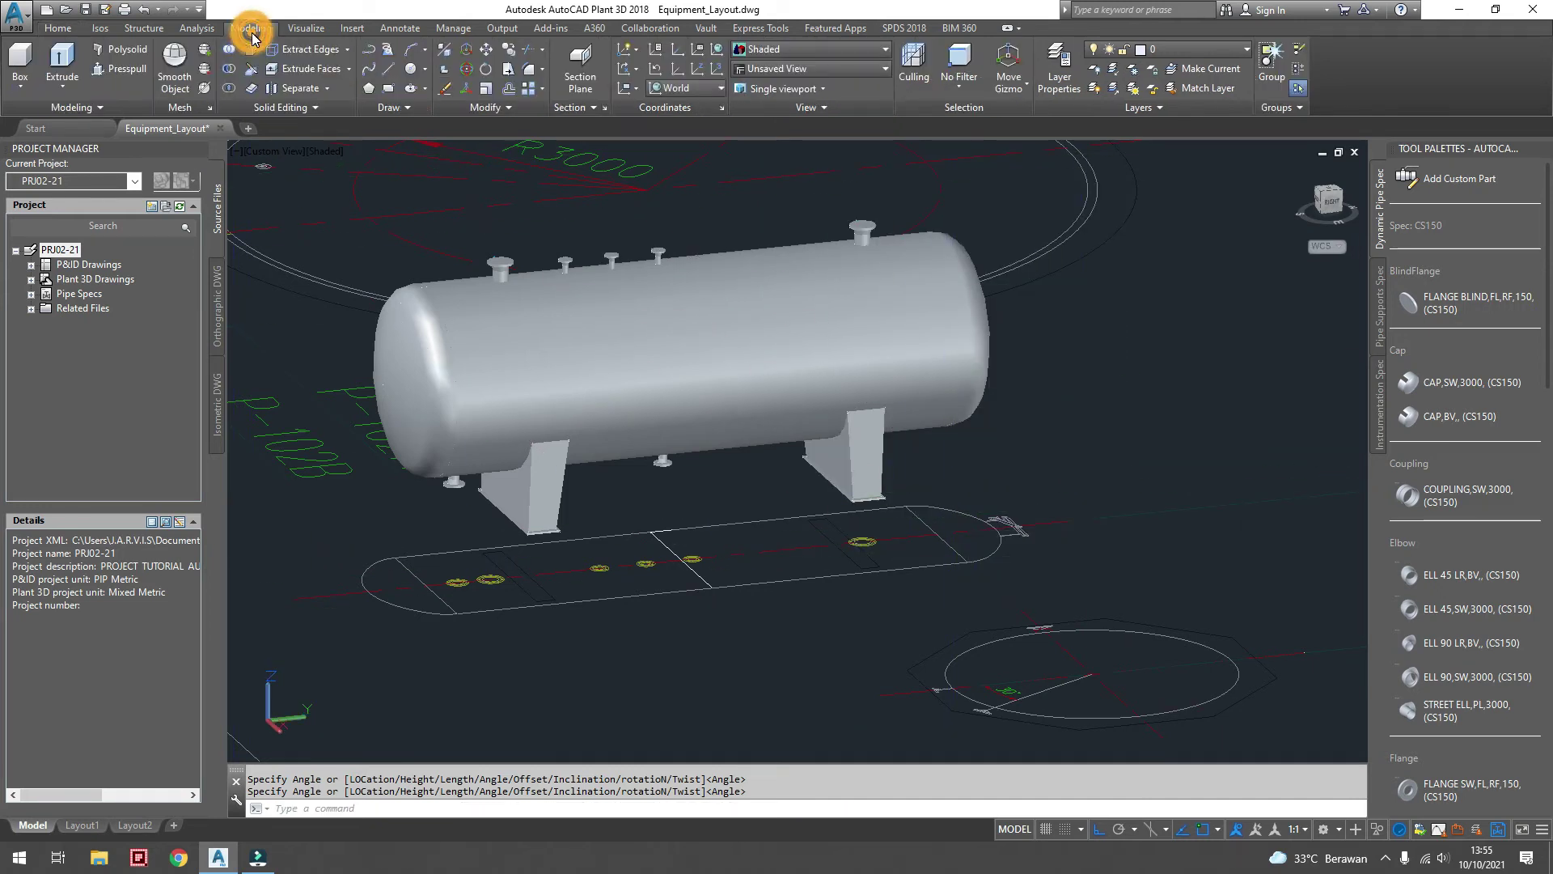
{"action": "left_click", "coordinate": [20, 58]}
{"action": "scroll", "coordinate": [882, 473], "scroll_direction": "up", "scroll_amount": 5}
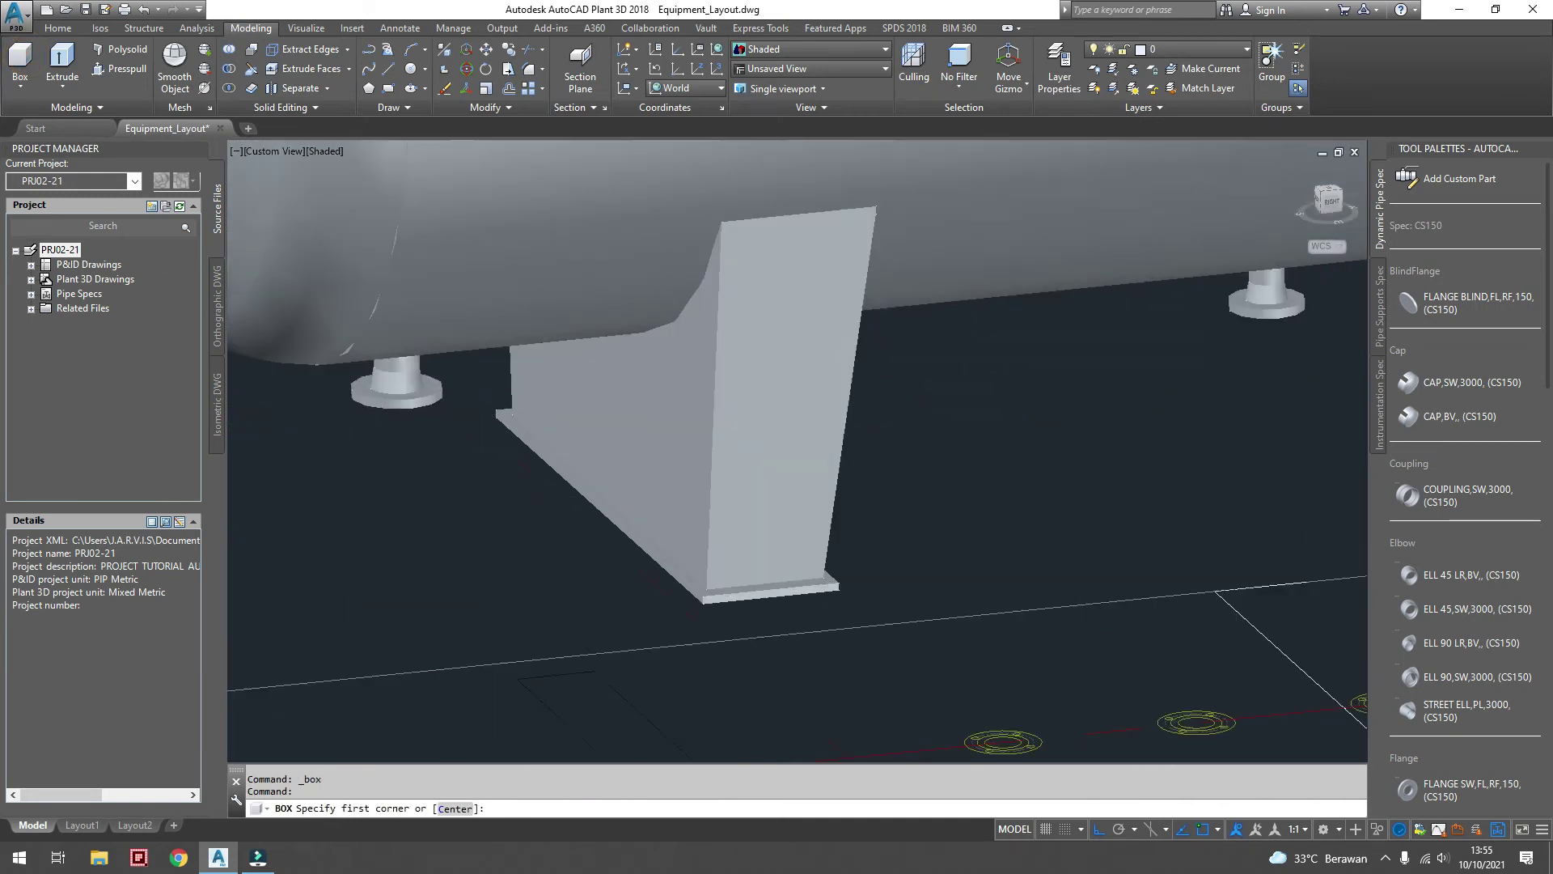
{"action": "left_click", "coordinate": [495, 416]}
{"action": "scroll", "coordinate": [495, 416], "scroll_direction": "down", "scroll_amount": 2}
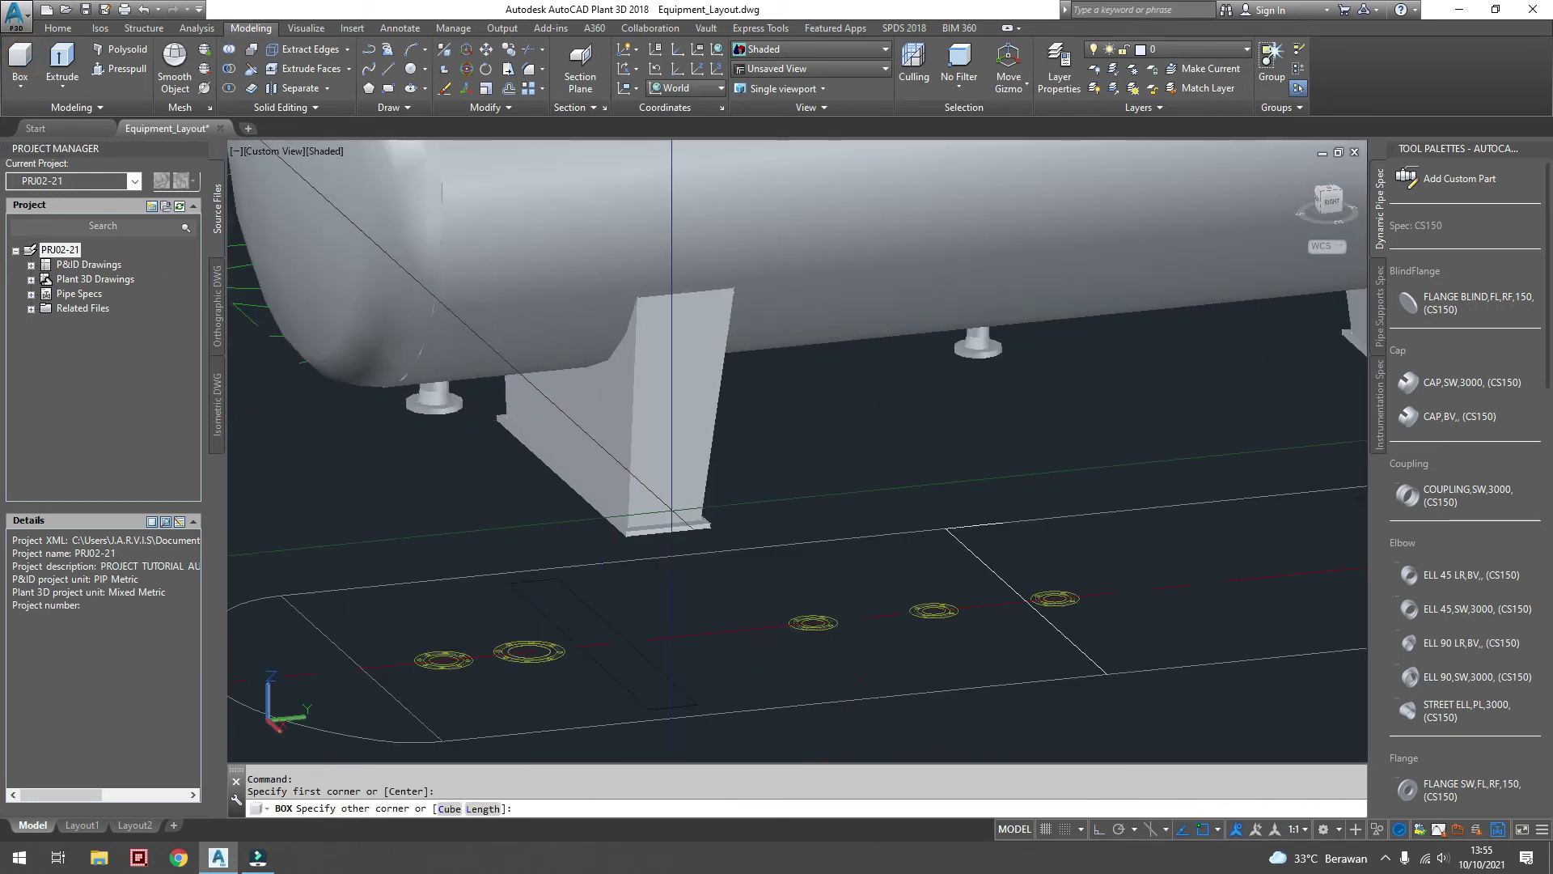
{"action": "scroll", "coordinate": [715, 477], "scroll_direction": "up", "scroll_amount": 3}
{"action": "scroll", "coordinate": [1011, 522], "scroll_direction": "up", "scroll_amount": 1}
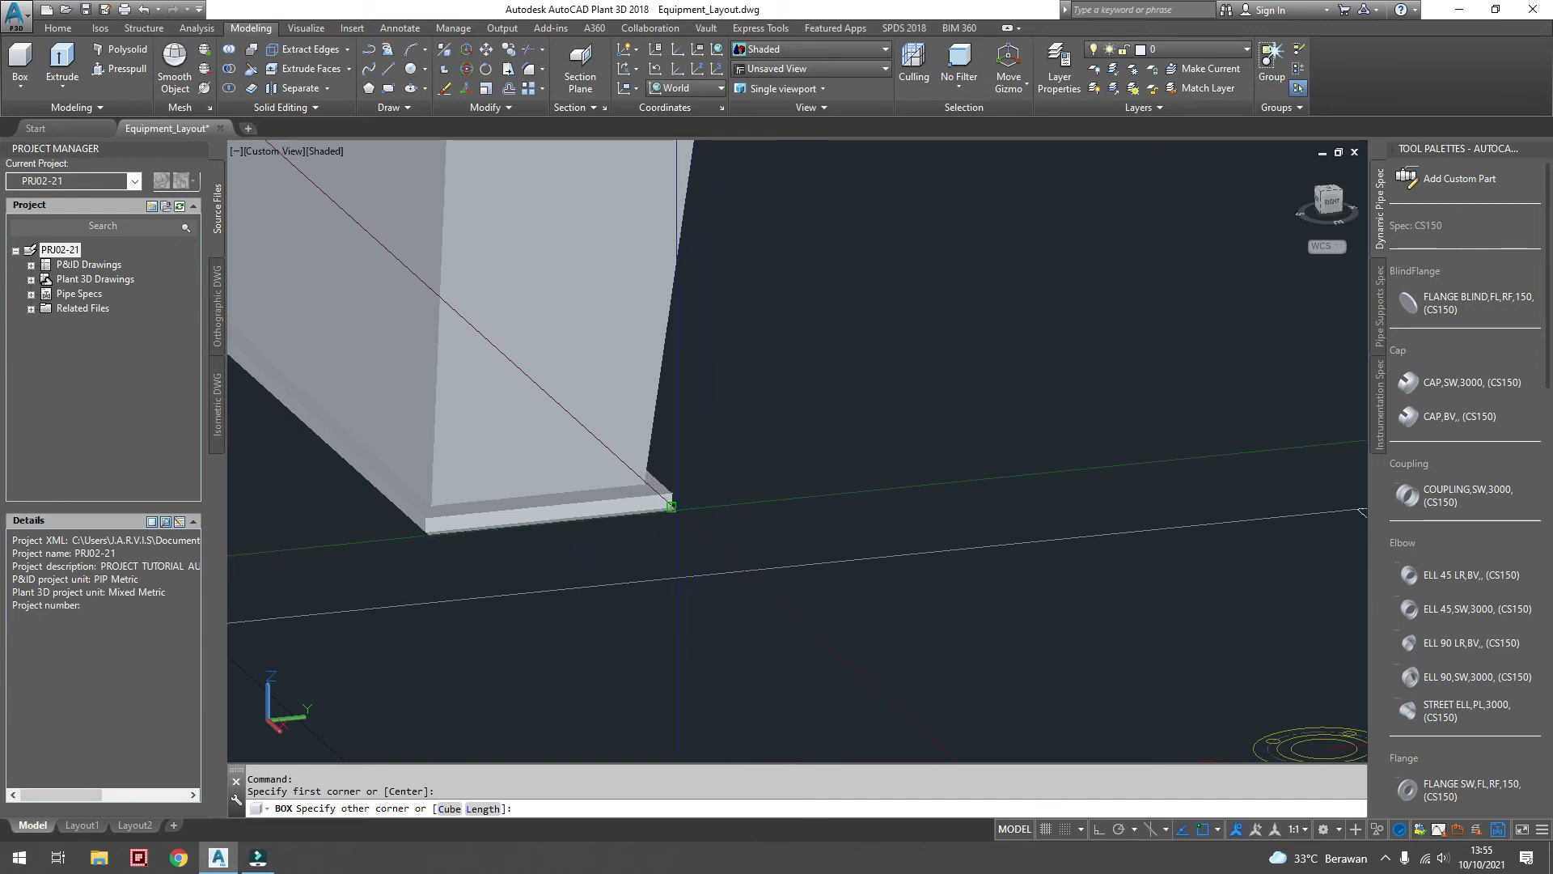
{"action": "left_click", "coordinate": [672, 506]}
{"action": "scroll", "coordinate": [671, 506], "scroll_direction": "down", "scroll_amount": 3}
{"action": "type", "text": "-700"}
{"action": "key", "text": "Return"}
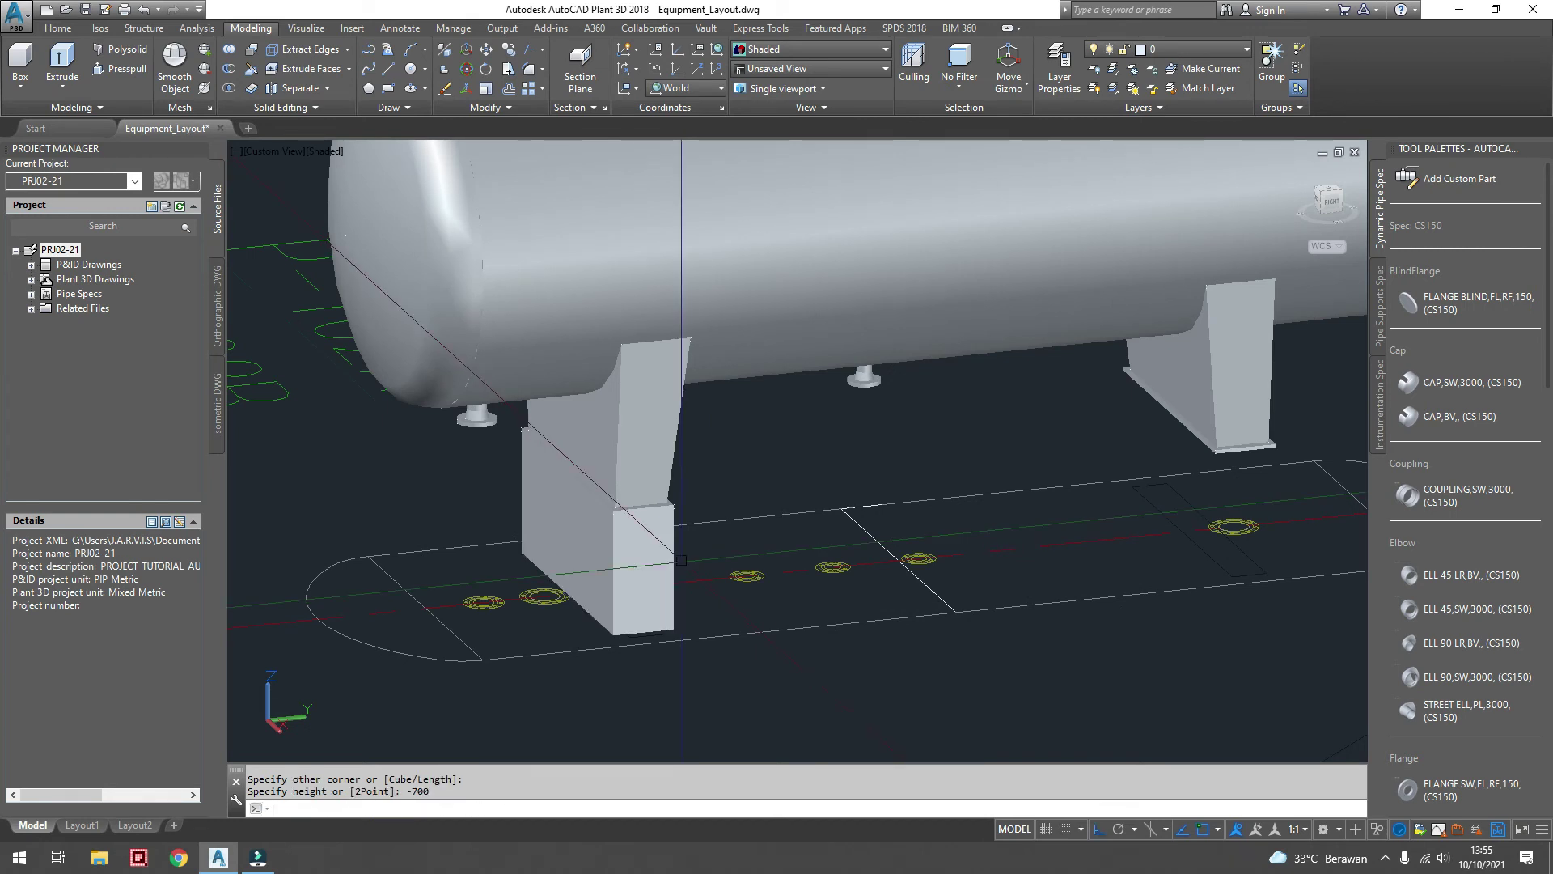
{"action": "scroll", "coordinate": [639, 518], "scroll_direction": "down", "scroll_amount": 2}
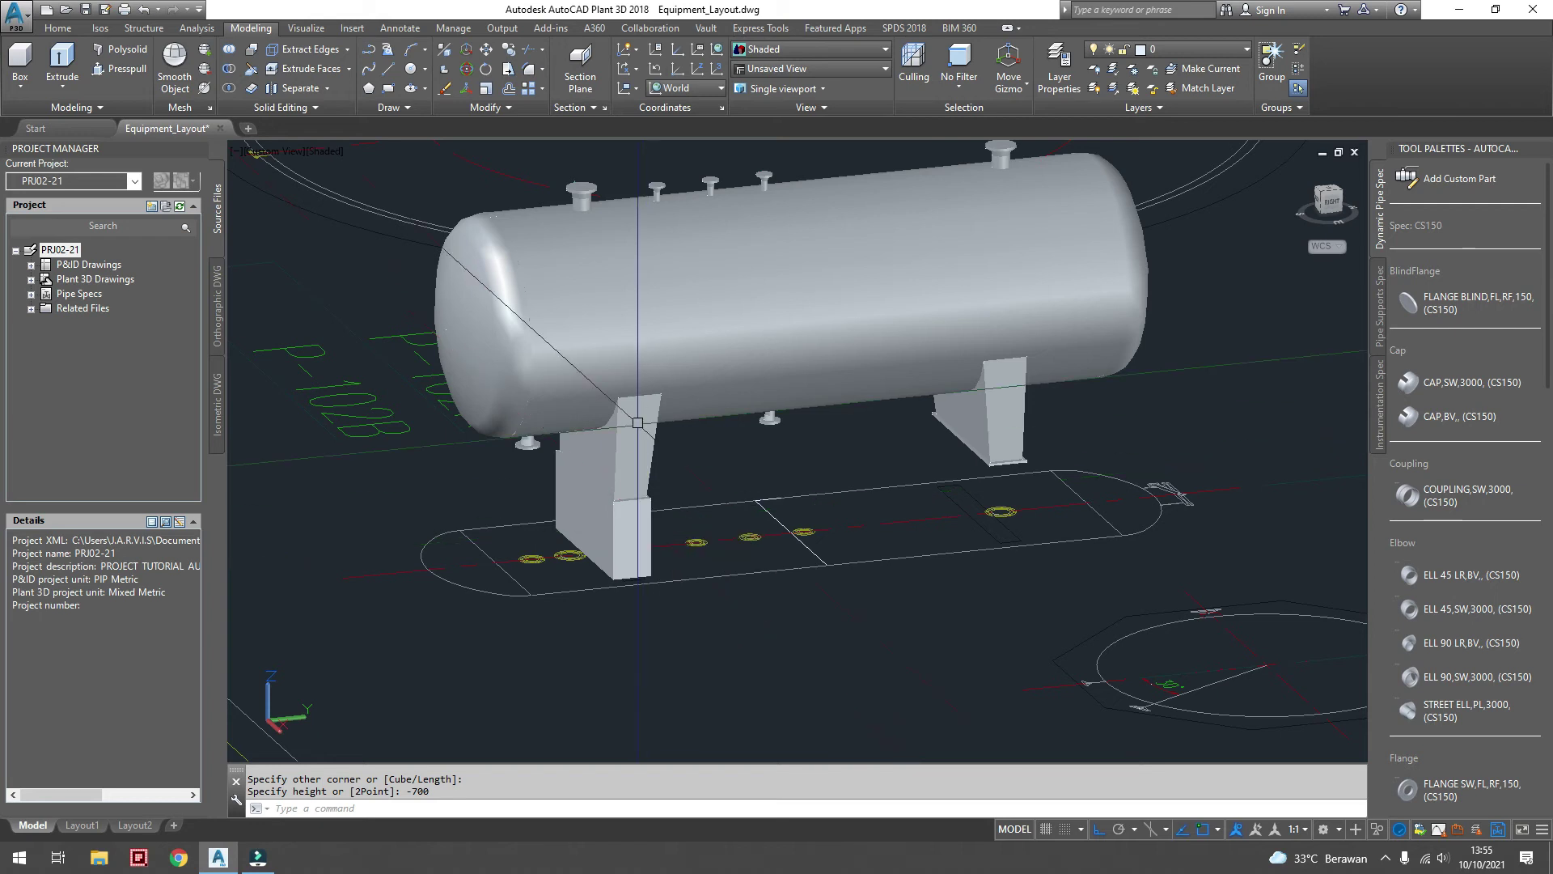
- Copy the pedestal box using its top-edge midpoint as the base point
{"action": "left_click", "coordinate": [508, 48]}
{"action": "left_click", "coordinate": [633, 534]}
{"action": "key", "text": "Return"}
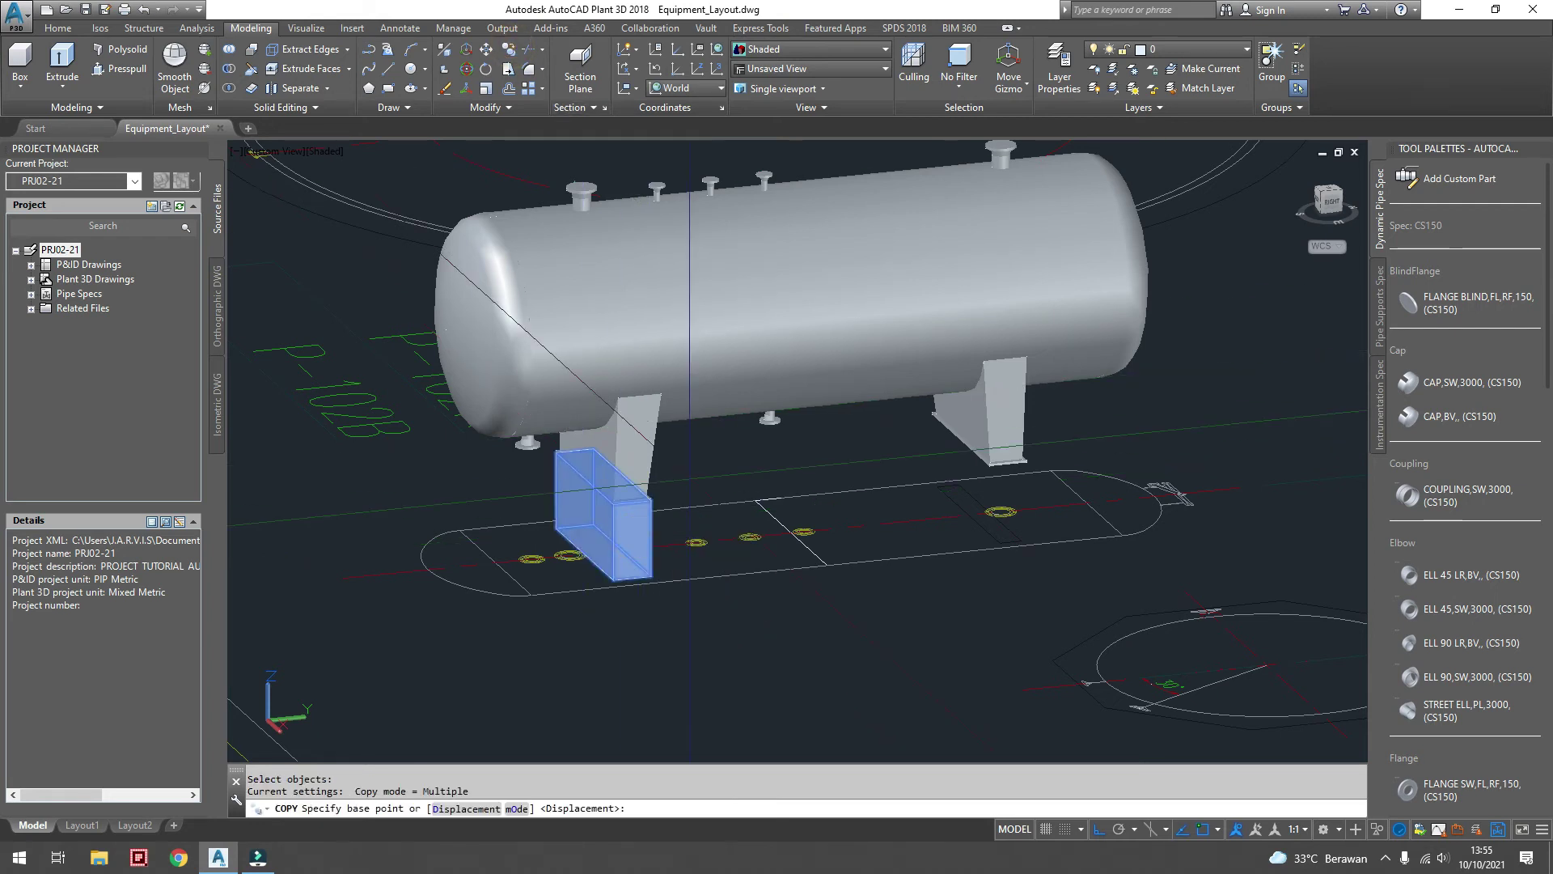
{"action": "scroll", "coordinate": [633, 535], "scroll_direction": "up", "scroll_amount": 2}
{"action": "scroll", "coordinate": [577, 516], "scroll_direction": "up", "scroll_amount": 5}
{"action": "scroll", "coordinate": [576, 516], "scroll_direction": "up", "scroll_amount": 2}
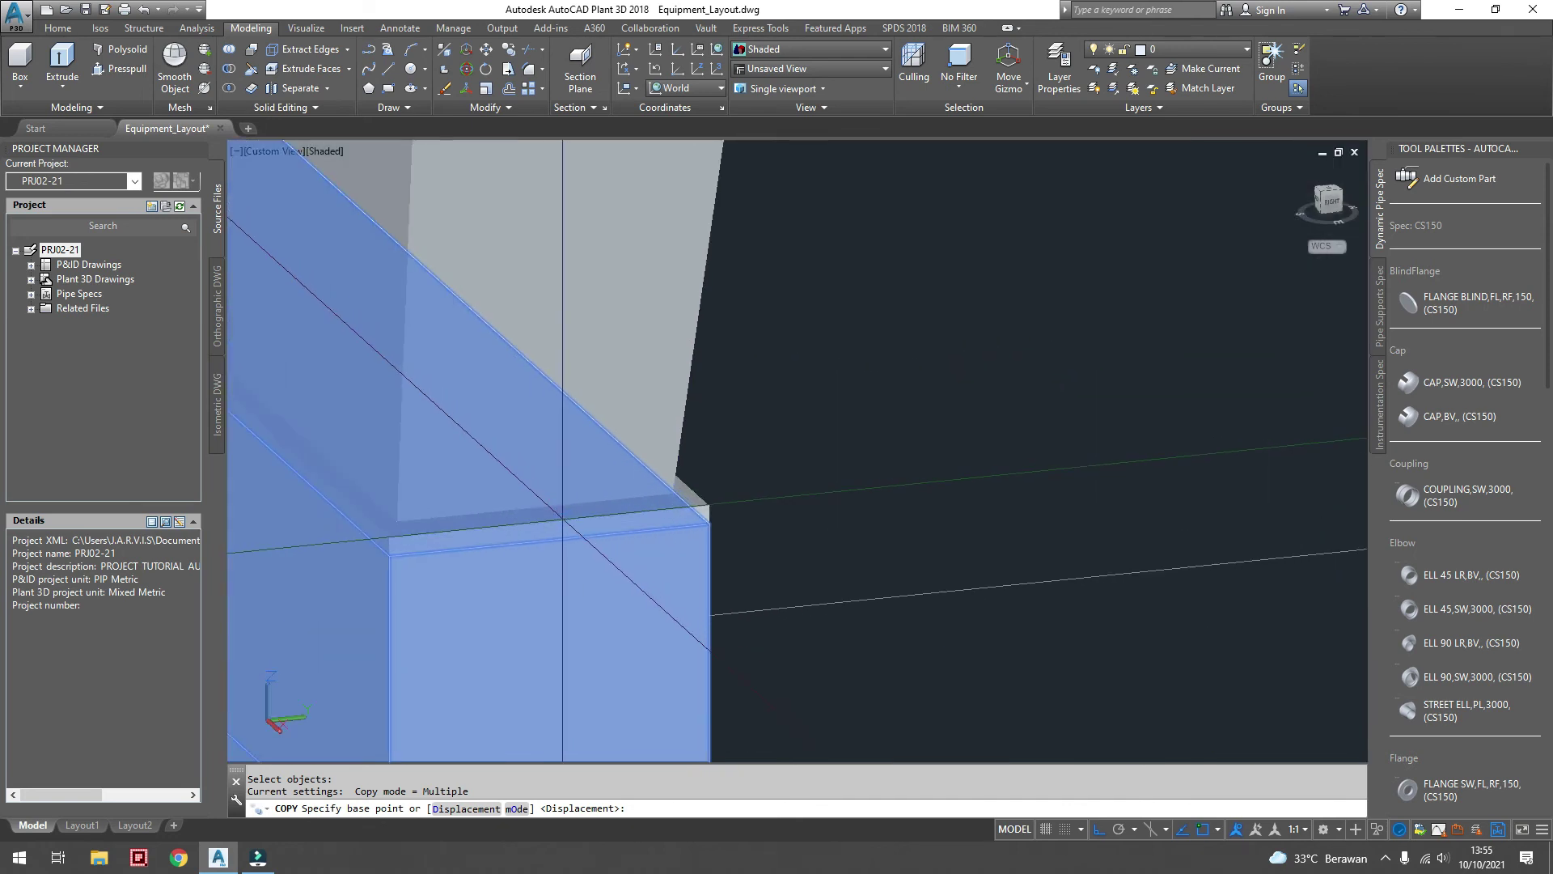
{"action": "right_click", "coordinate": [557, 517], "text": "shift"}
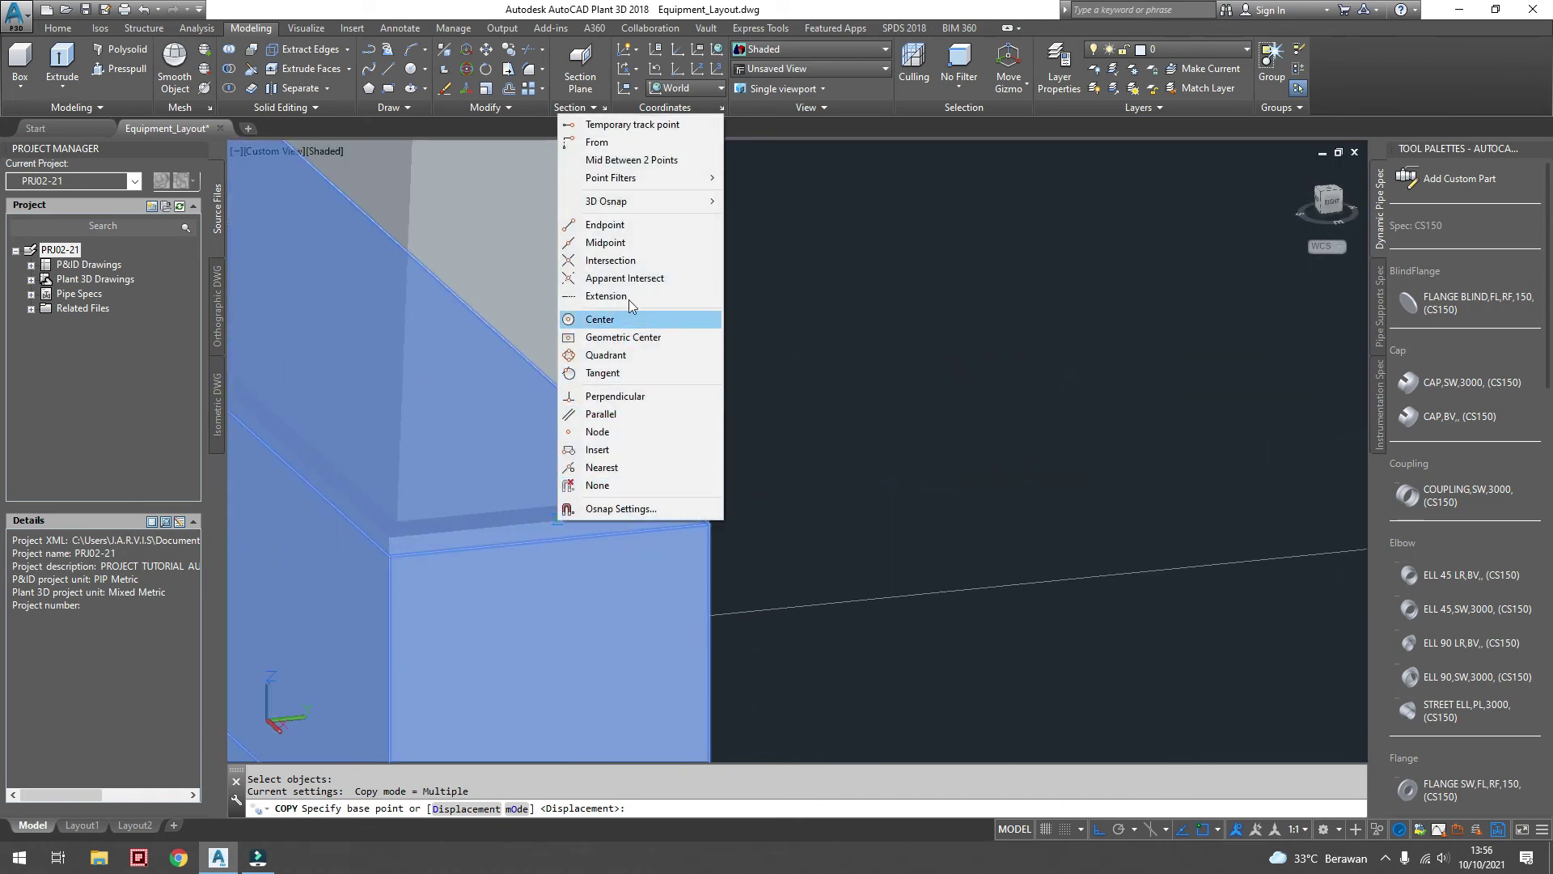
{"action": "left_click", "coordinate": [623, 247]}
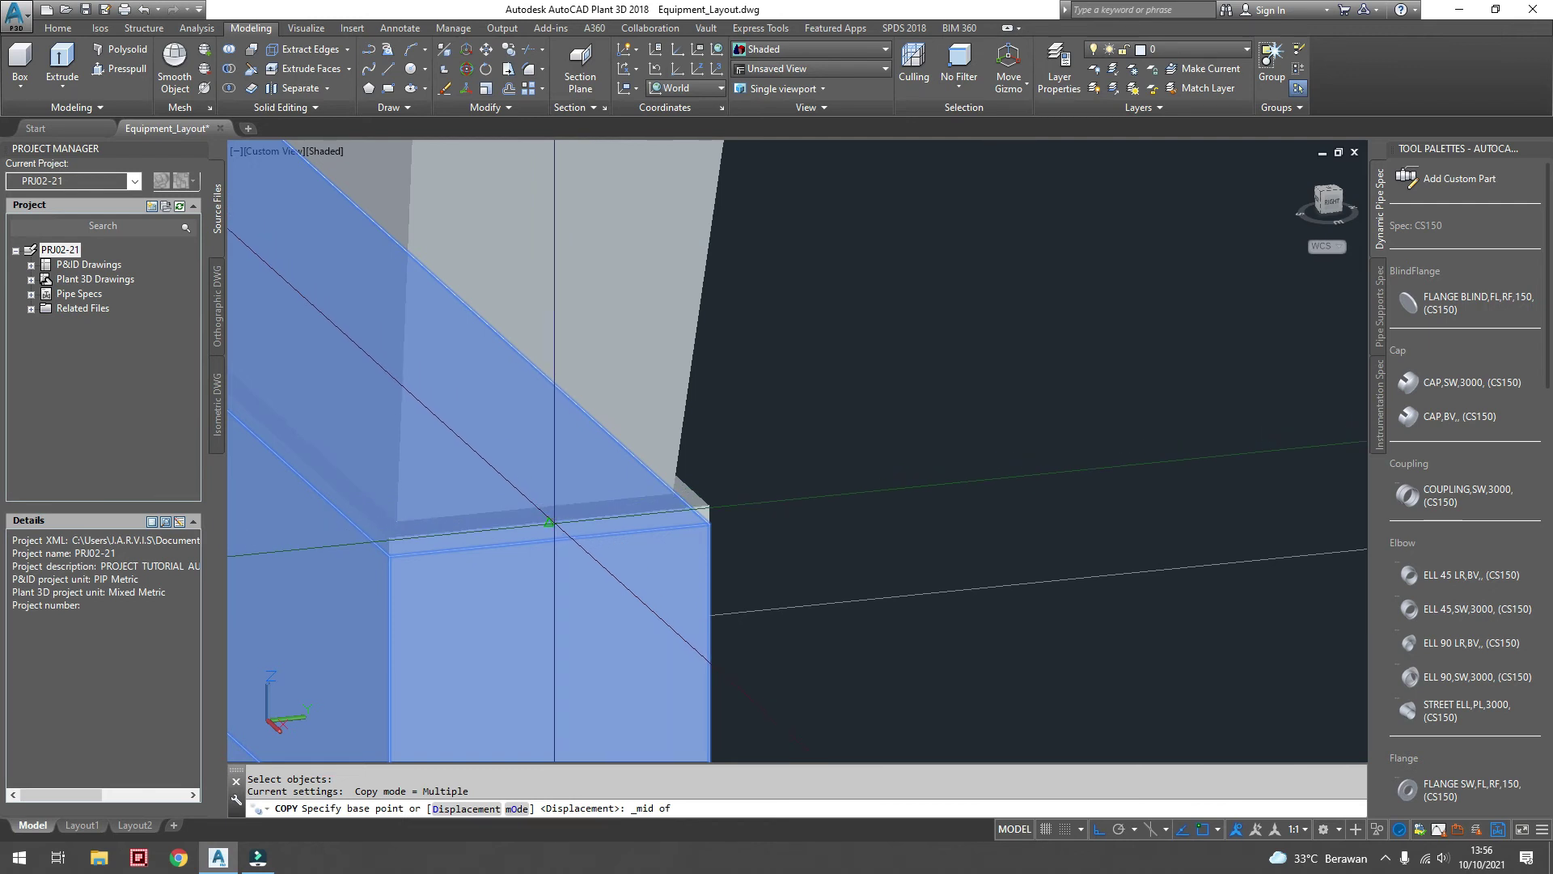
{"action": "left_click", "coordinate": [551, 522]}
- Place the copy at the right saddle leg's edge midpoint and end COPY
{"action": "scroll", "coordinate": [561, 503], "scroll_direction": "down", "scroll_amount": 5}
{"action": "scroll", "coordinate": [801, 485], "scroll_direction": "down", "scroll_amount": 3}
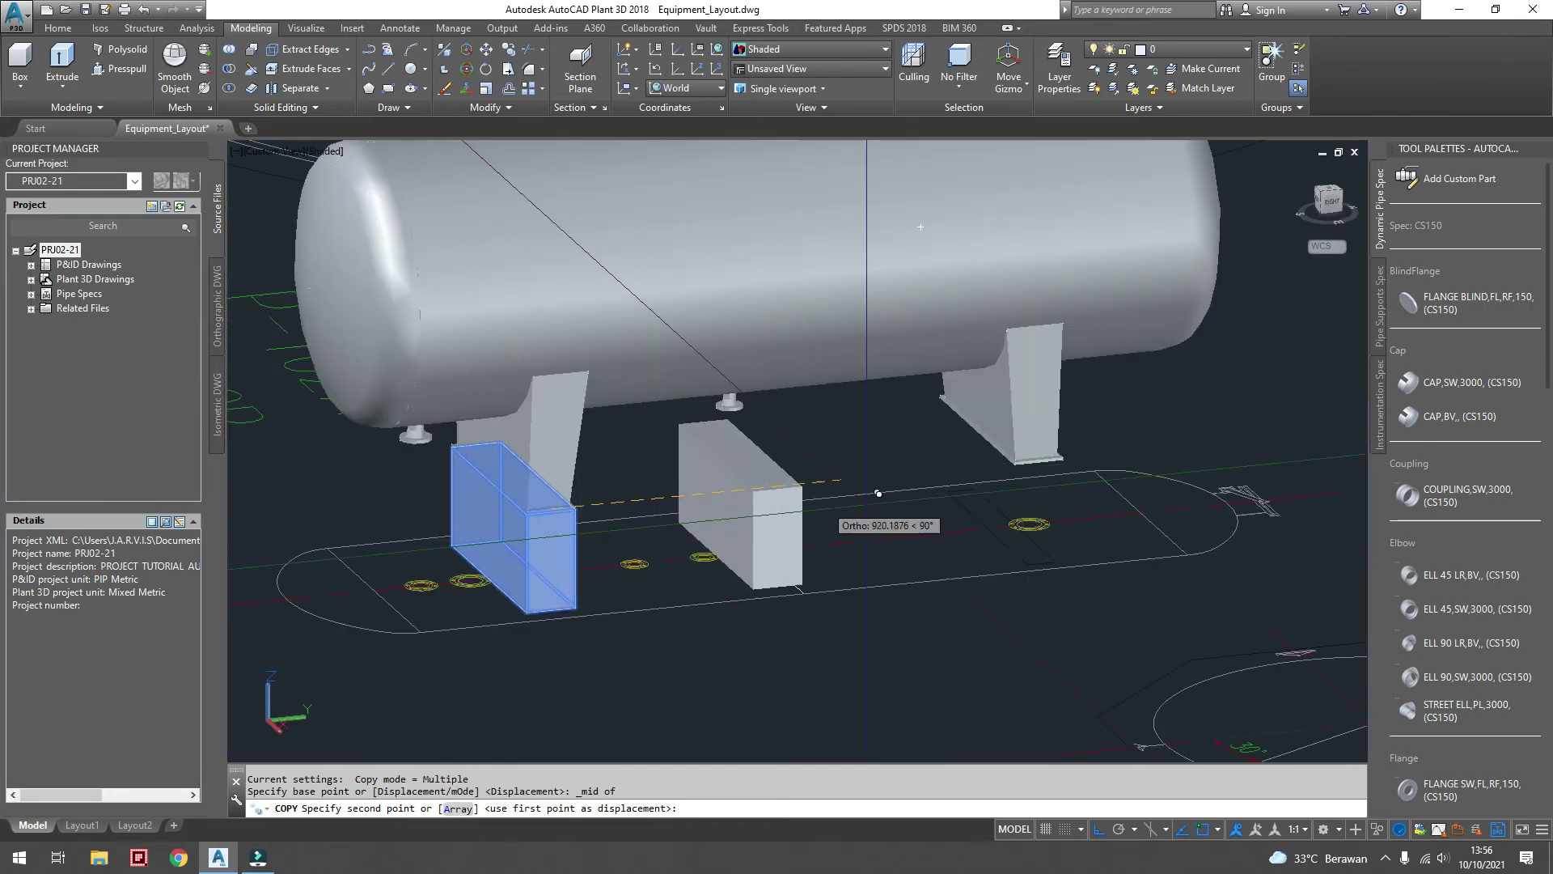
{"action": "scroll", "coordinate": [1051, 364], "scroll_direction": "up", "scroll_amount": 5}
{"action": "scroll", "coordinate": [1011, 431], "scroll_direction": "up", "scroll_amount": 3}
{"action": "middle_click_drag", "start_coordinate": [1010, 430], "coordinate": [948, 442]}
{"action": "right_click", "coordinate": [948, 442], "text": "shift"}
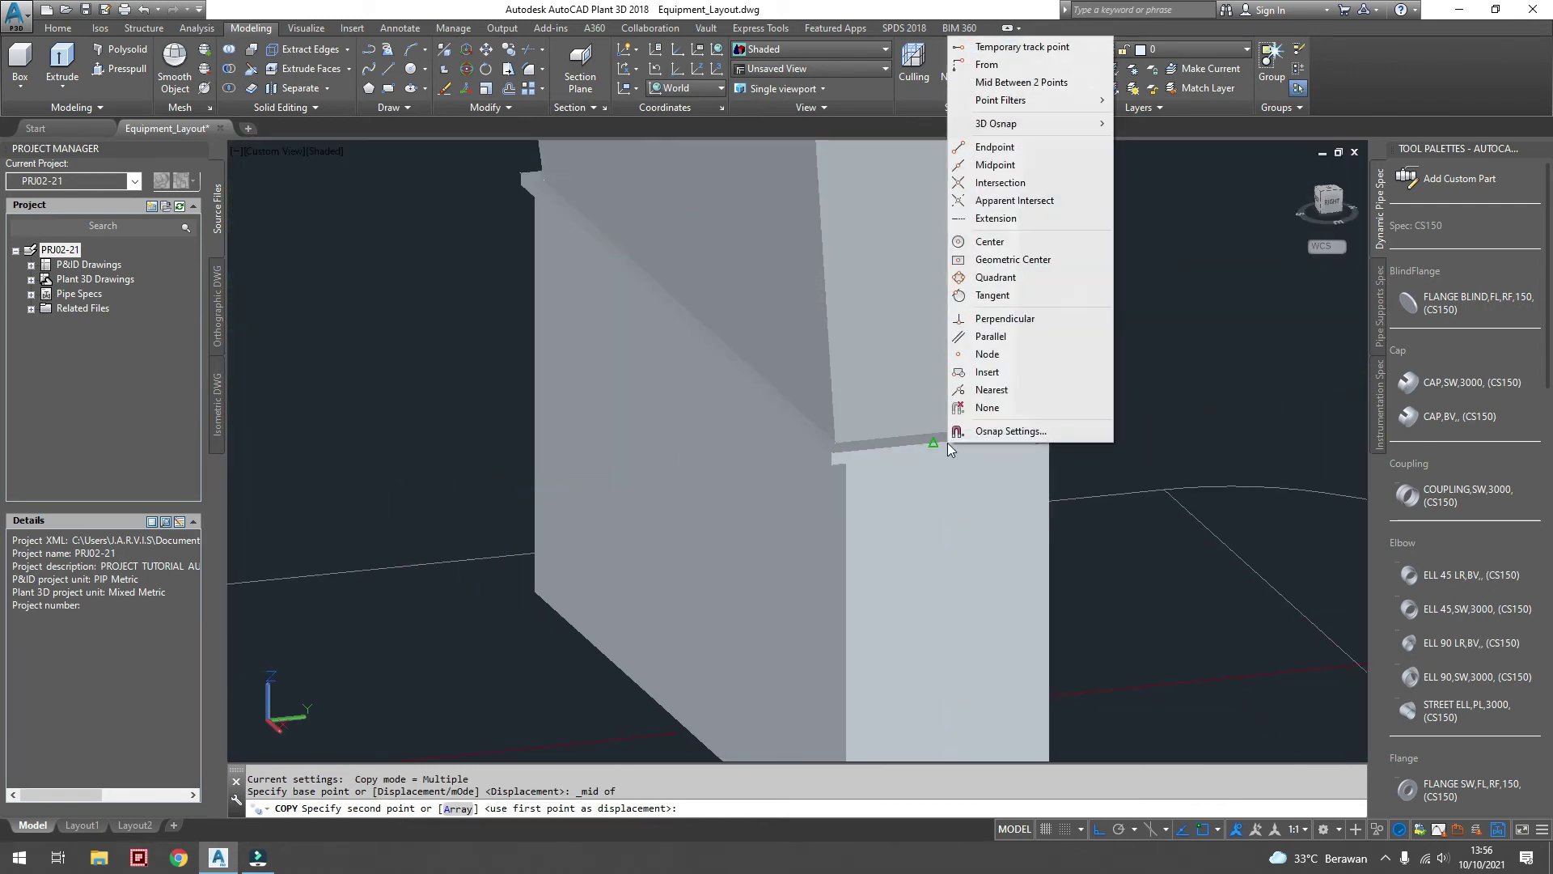
{"action": "left_click", "coordinate": [996, 164]}
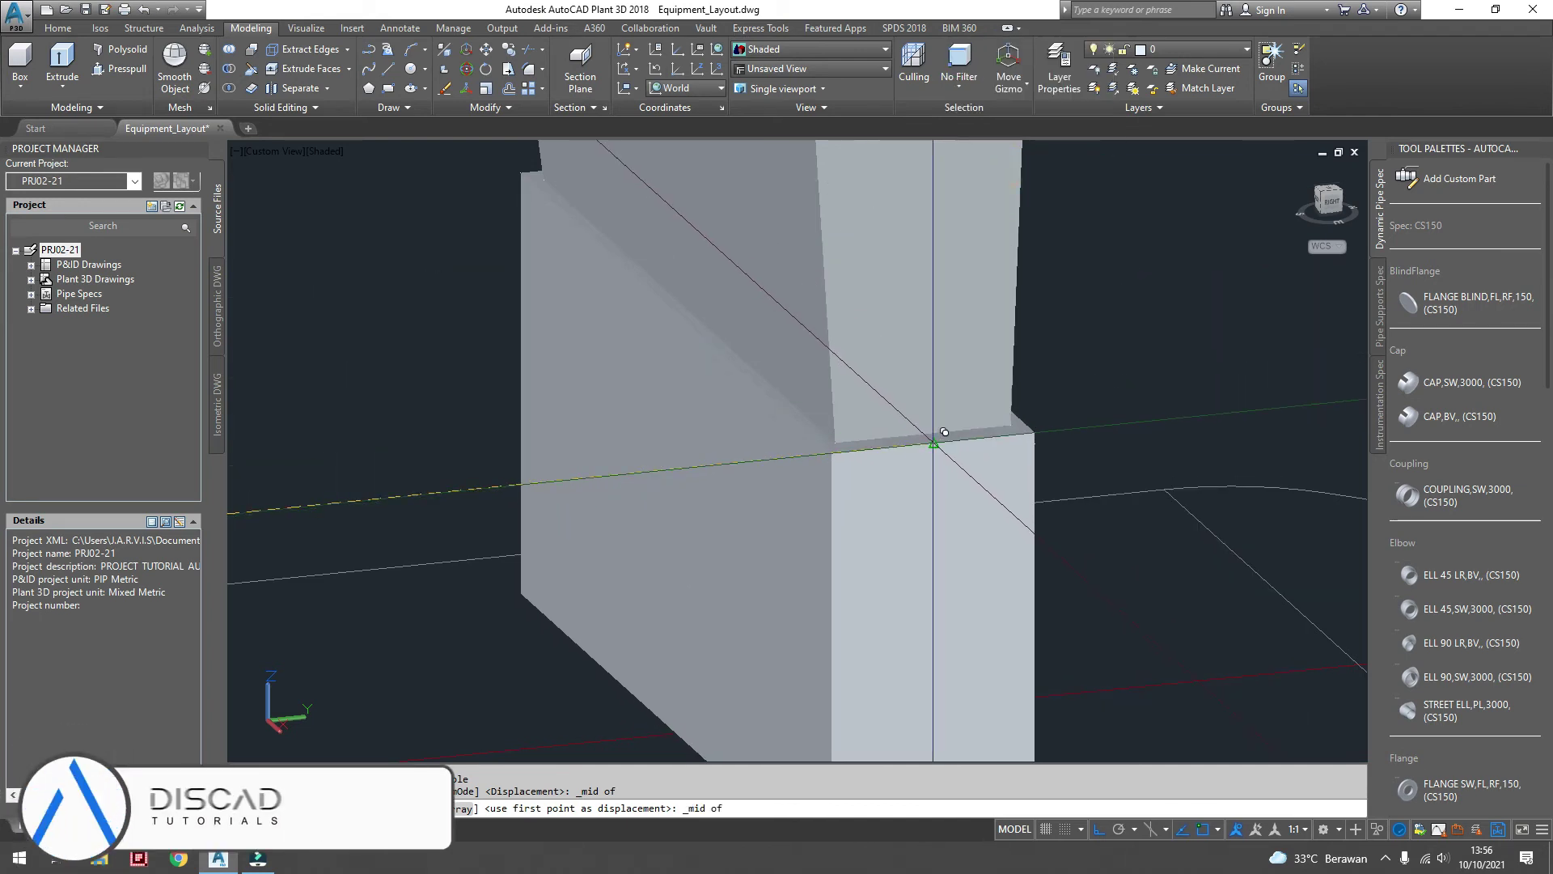
{"action": "scroll", "coordinate": [948, 430], "scroll_direction": "up", "scroll_amount": 3}
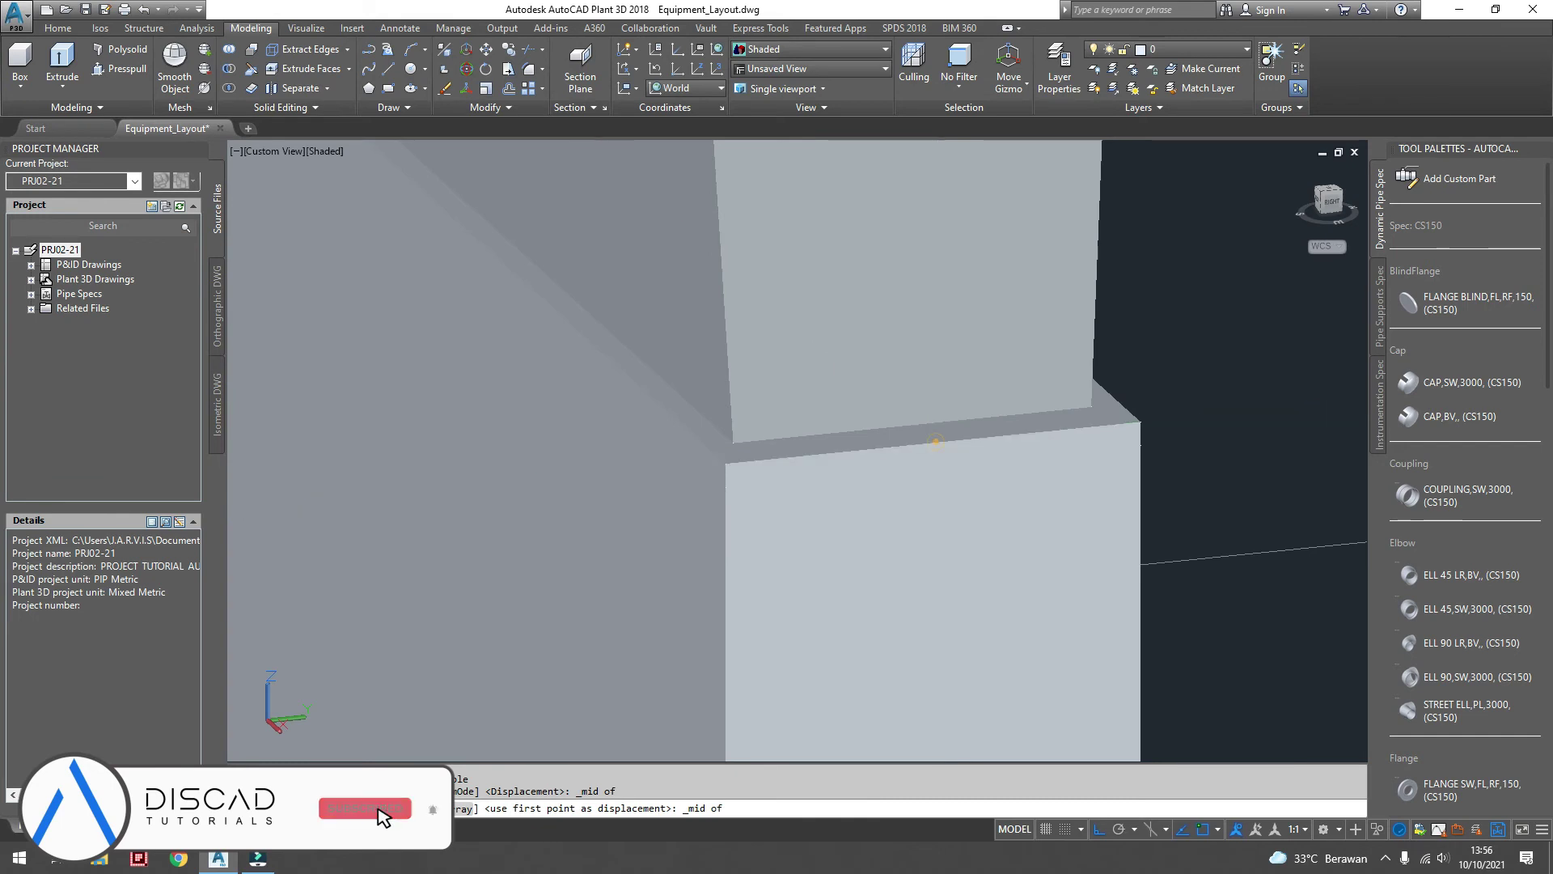
{"action": "left_click", "coordinate": [954, 428]}
{"action": "right_click", "coordinate": [1072, 439]}
{"action": "left_click", "coordinate": [1156, 419]}
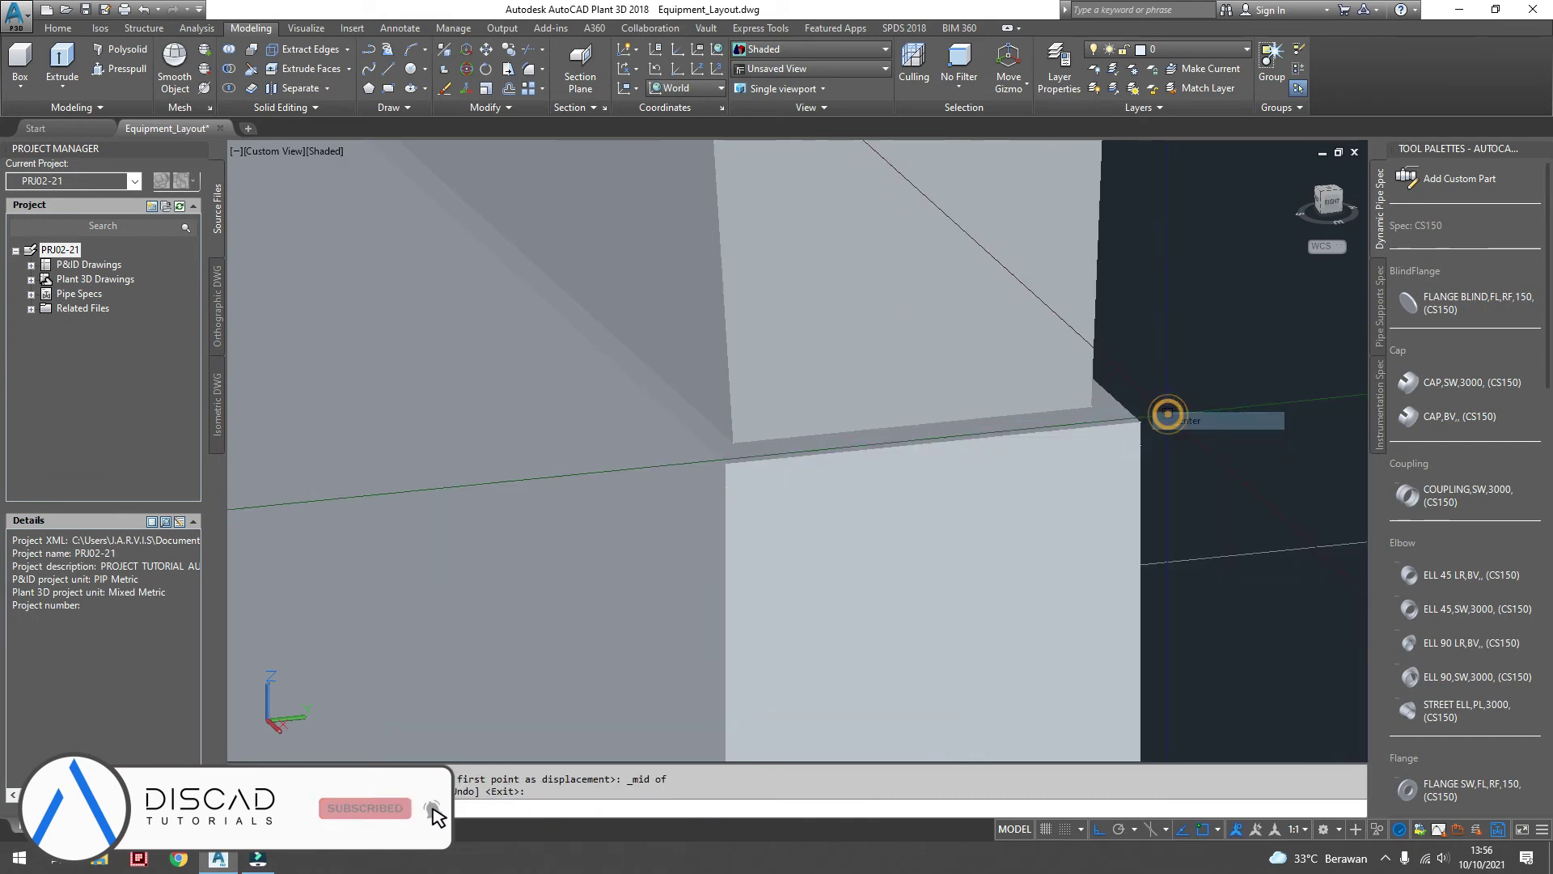
{"action": "scroll", "coordinate": [1043, 391], "scroll_direction": "down", "scroll_amount": 3}
{"action": "scroll", "coordinate": [932, 395], "scroll_direction": "down", "scroll_amount": 3}
{"action": "scroll", "coordinate": [931, 395], "scroll_direction": "down", "scroll_amount": 3}
{"action": "mouse_move", "coordinate": [932, 396]}
{"action": "middle_mouse_down", "text": "shift"}
{"action": "mouse_move", "coordinate": [813, 390]}
{"action": "mouse_move", "coordinate": [974, 401]}
{"action": "mouse_move", "coordinate": [821, 413]}
{"action": "middle_mouse_up", "text": "shift"}
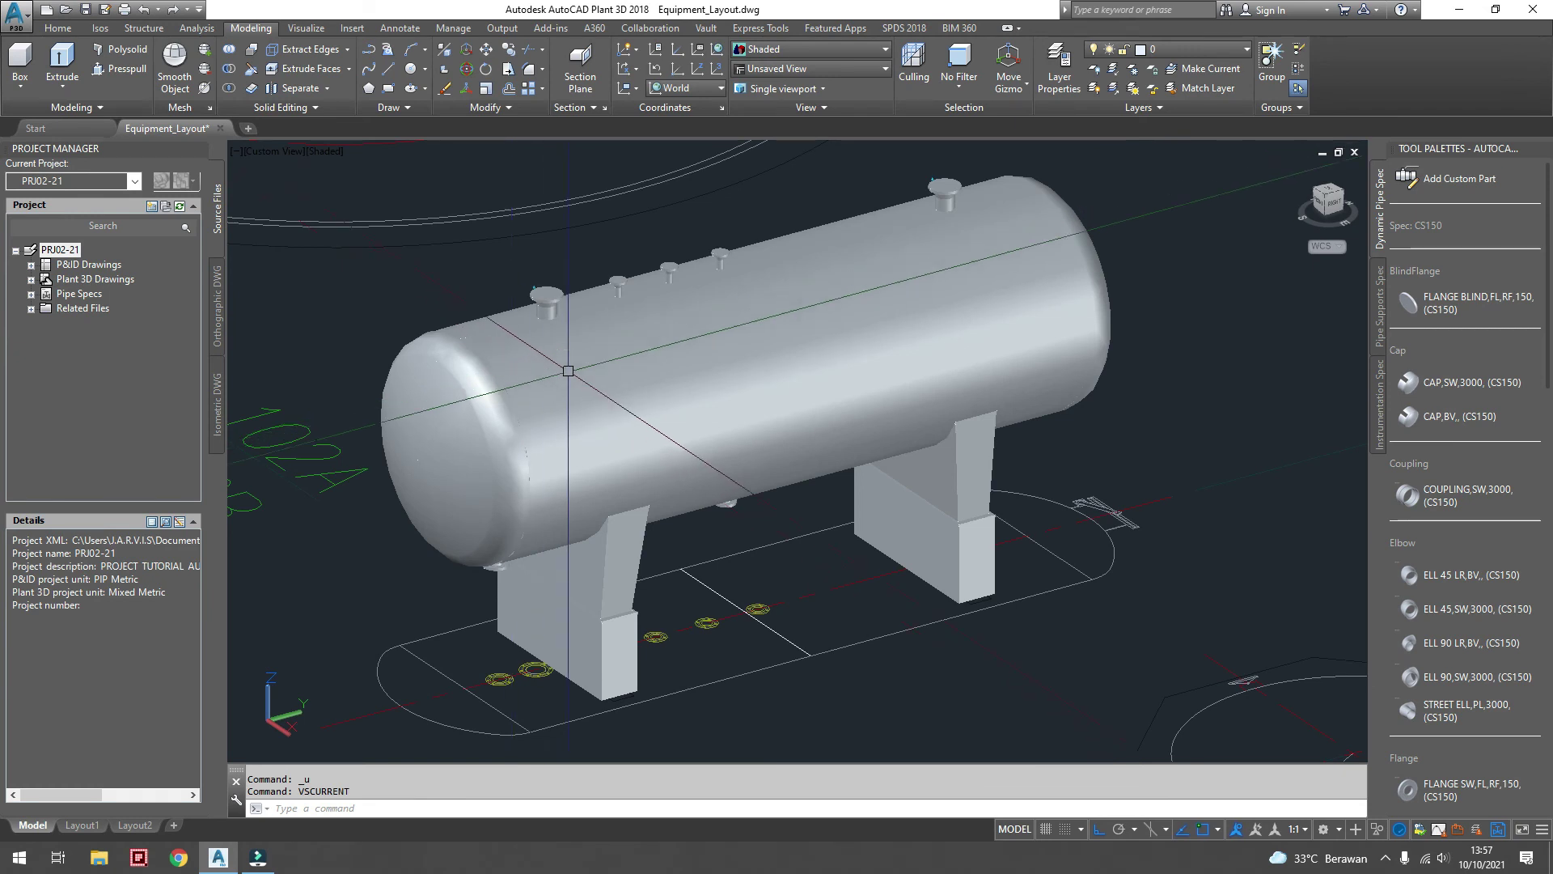
- Start a new V-101 nozzle of type 2-inch RF class 150 flanged
{"action": "left_click", "coordinate": [633, 383]}
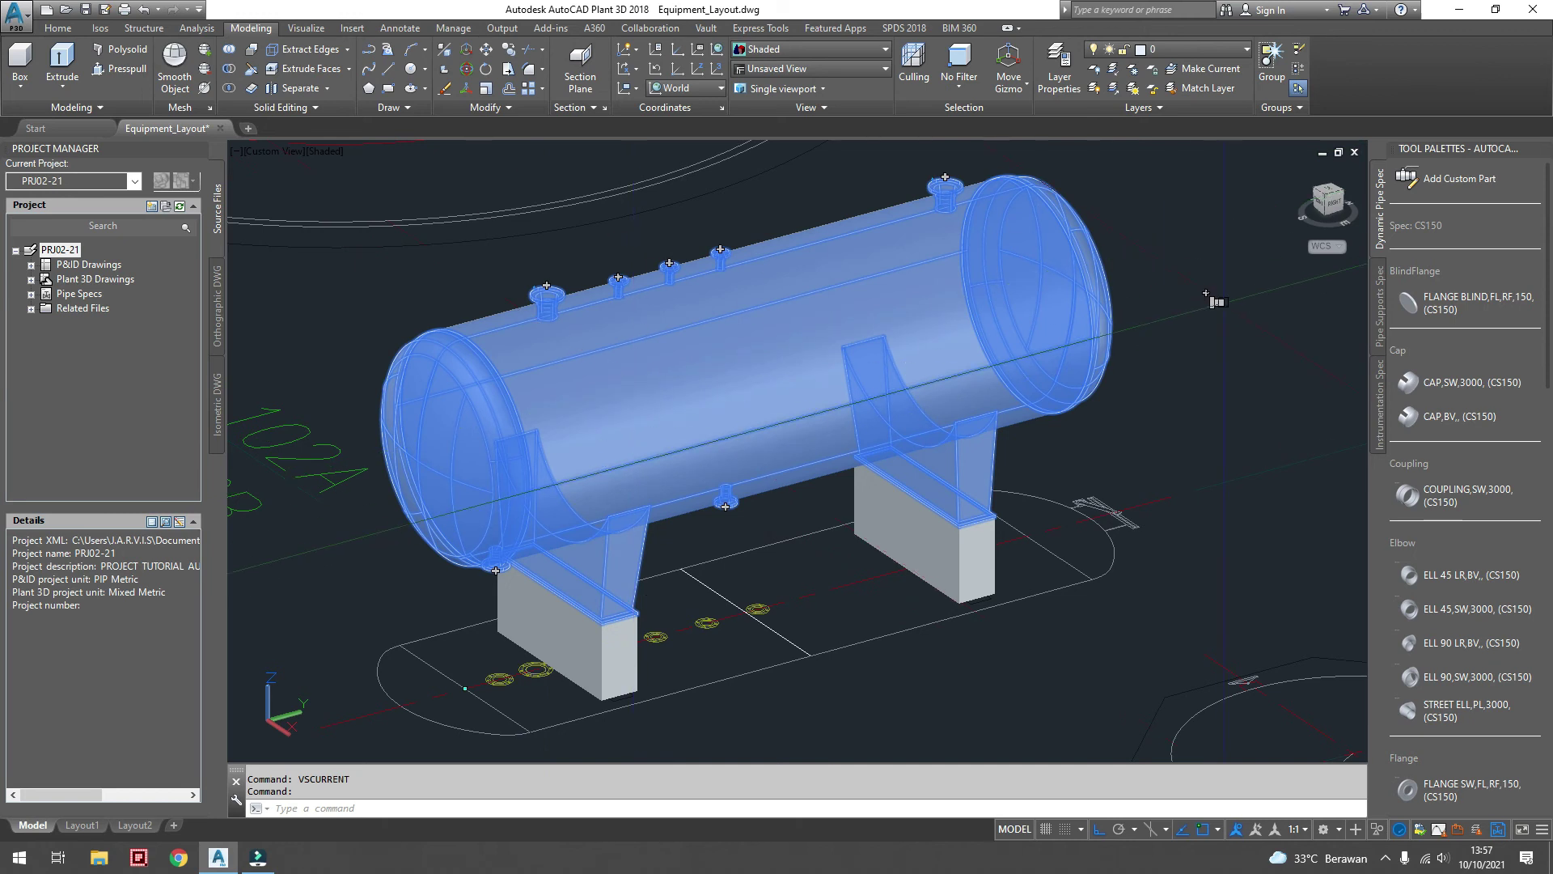
{"action": "left_click", "coordinate": [1213, 299]}
{"action": "right_click", "coordinate": [893, 344]}
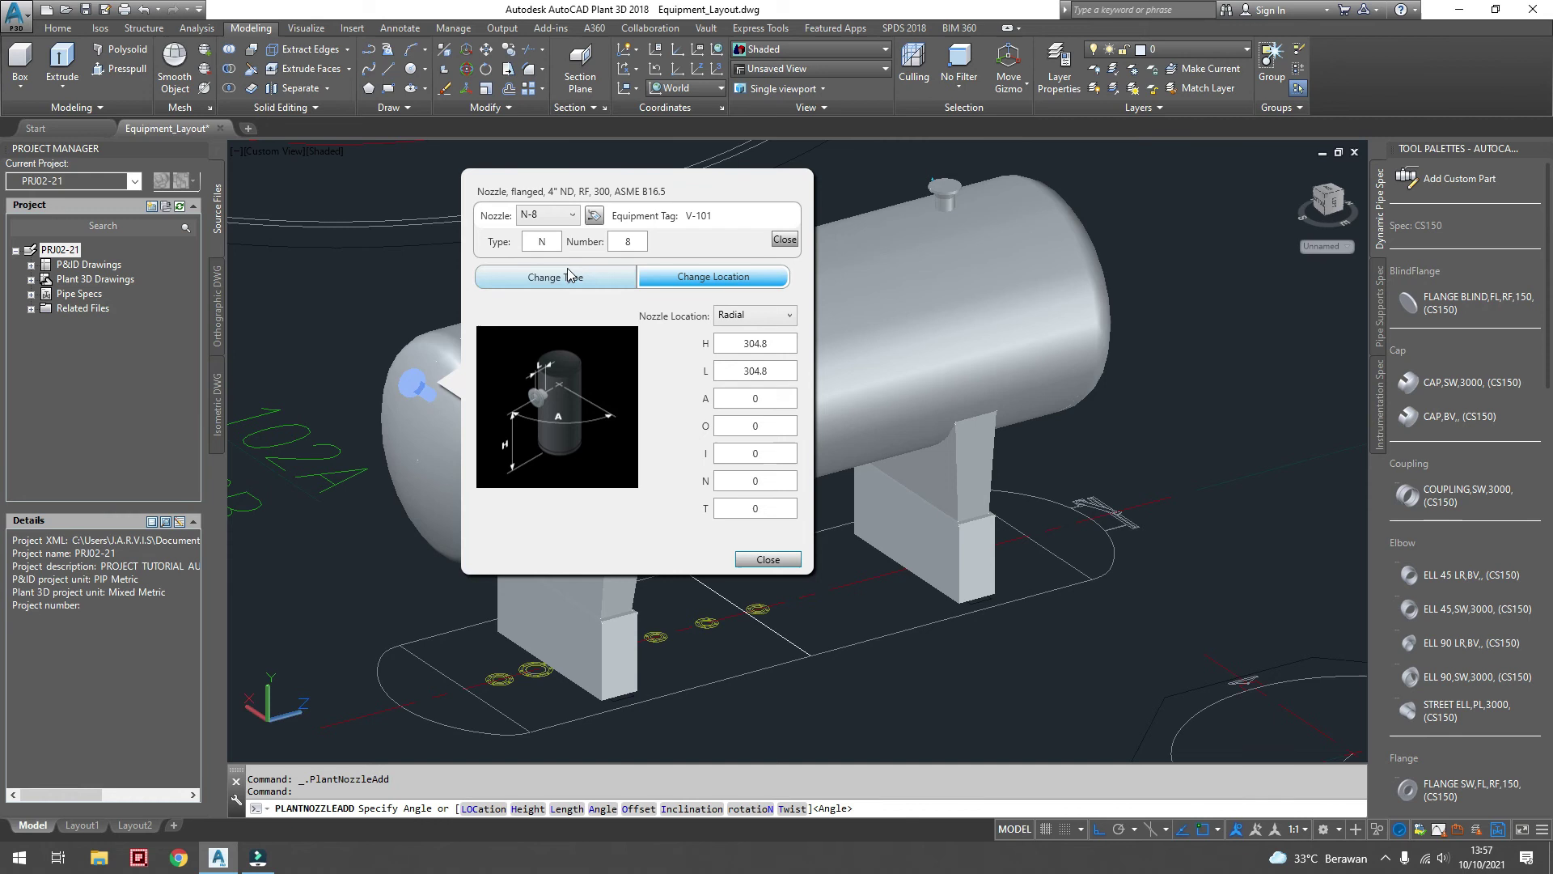
{"action": "left_click", "coordinate": [566, 277]}
{"action": "left_click", "coordinate": [613, 379]}
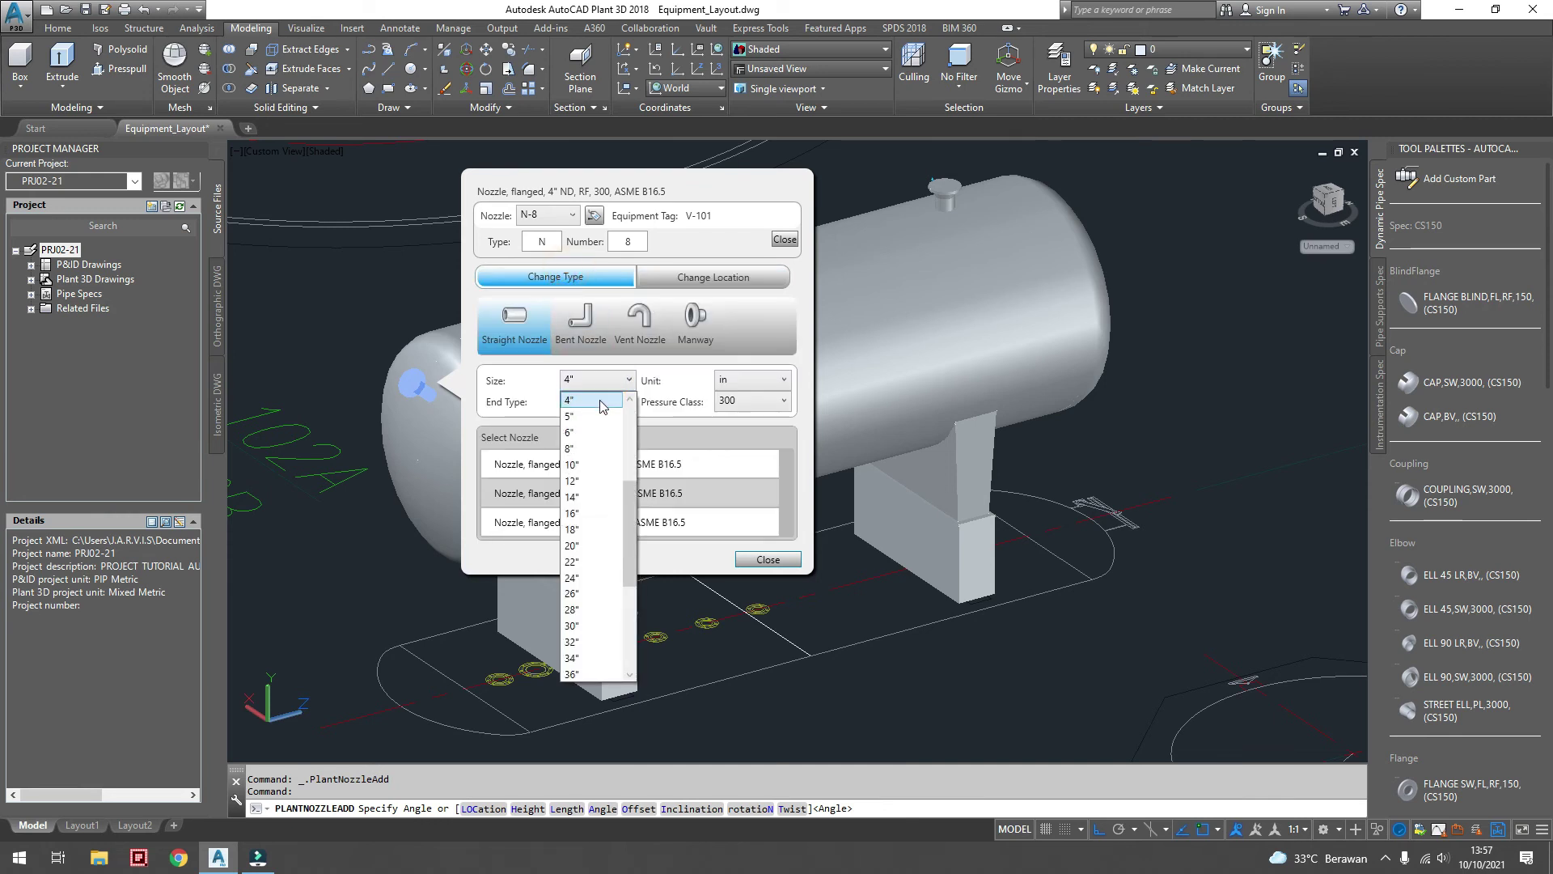
{"action": "left_click", "coordinate": [580, 429]}
{"action": "left_click", "coordinate": [746, 402]}
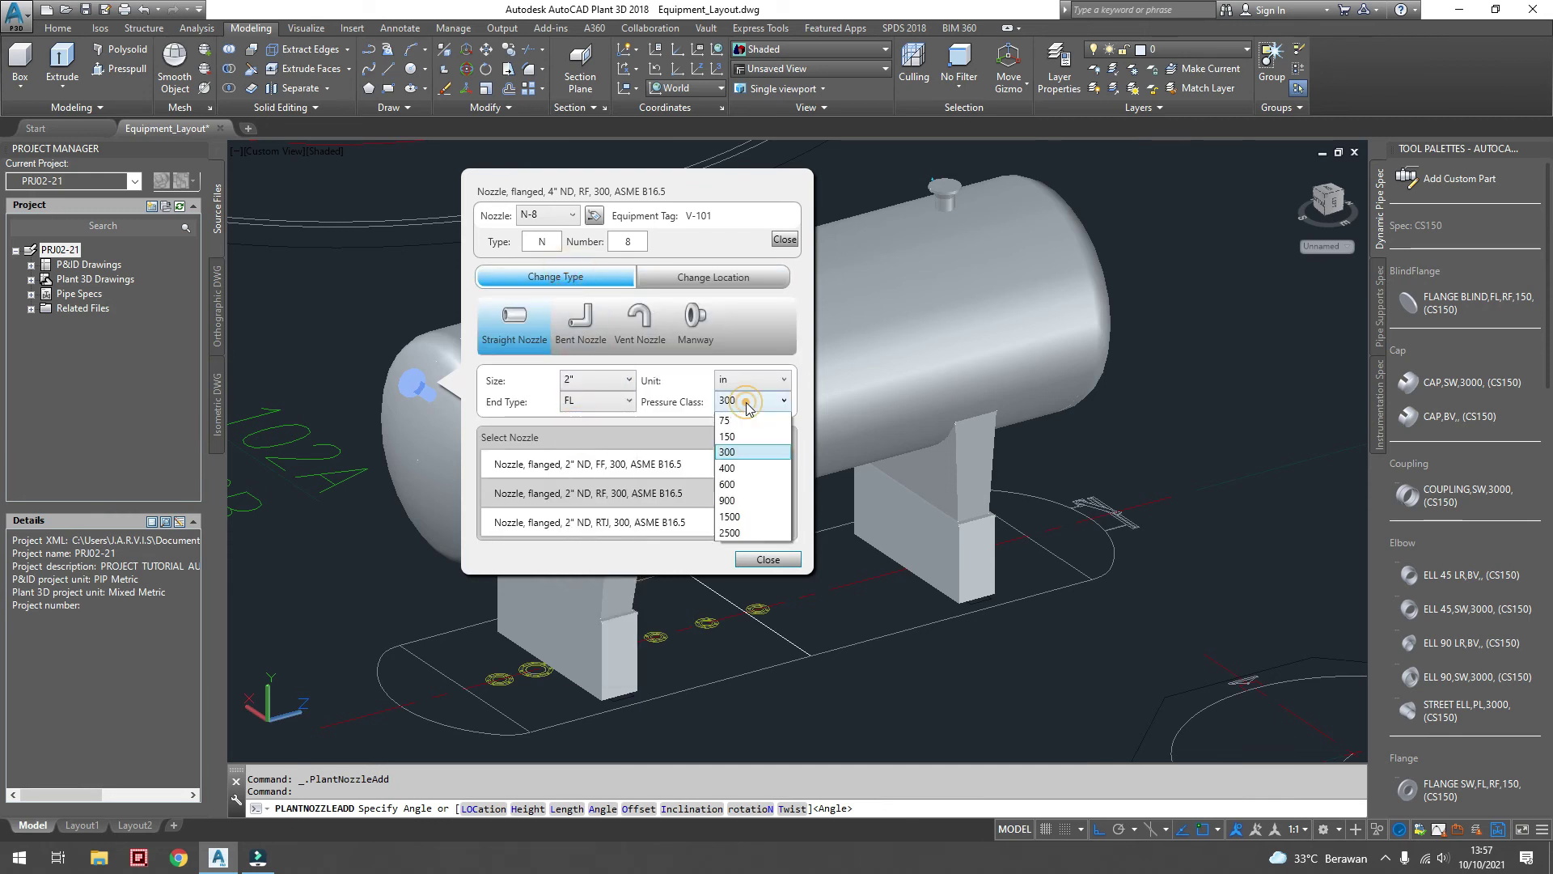
{"action": "left_click", "coordinate": [734, 421]}
{"action": "left_click", "coordinate": [597, 495]}
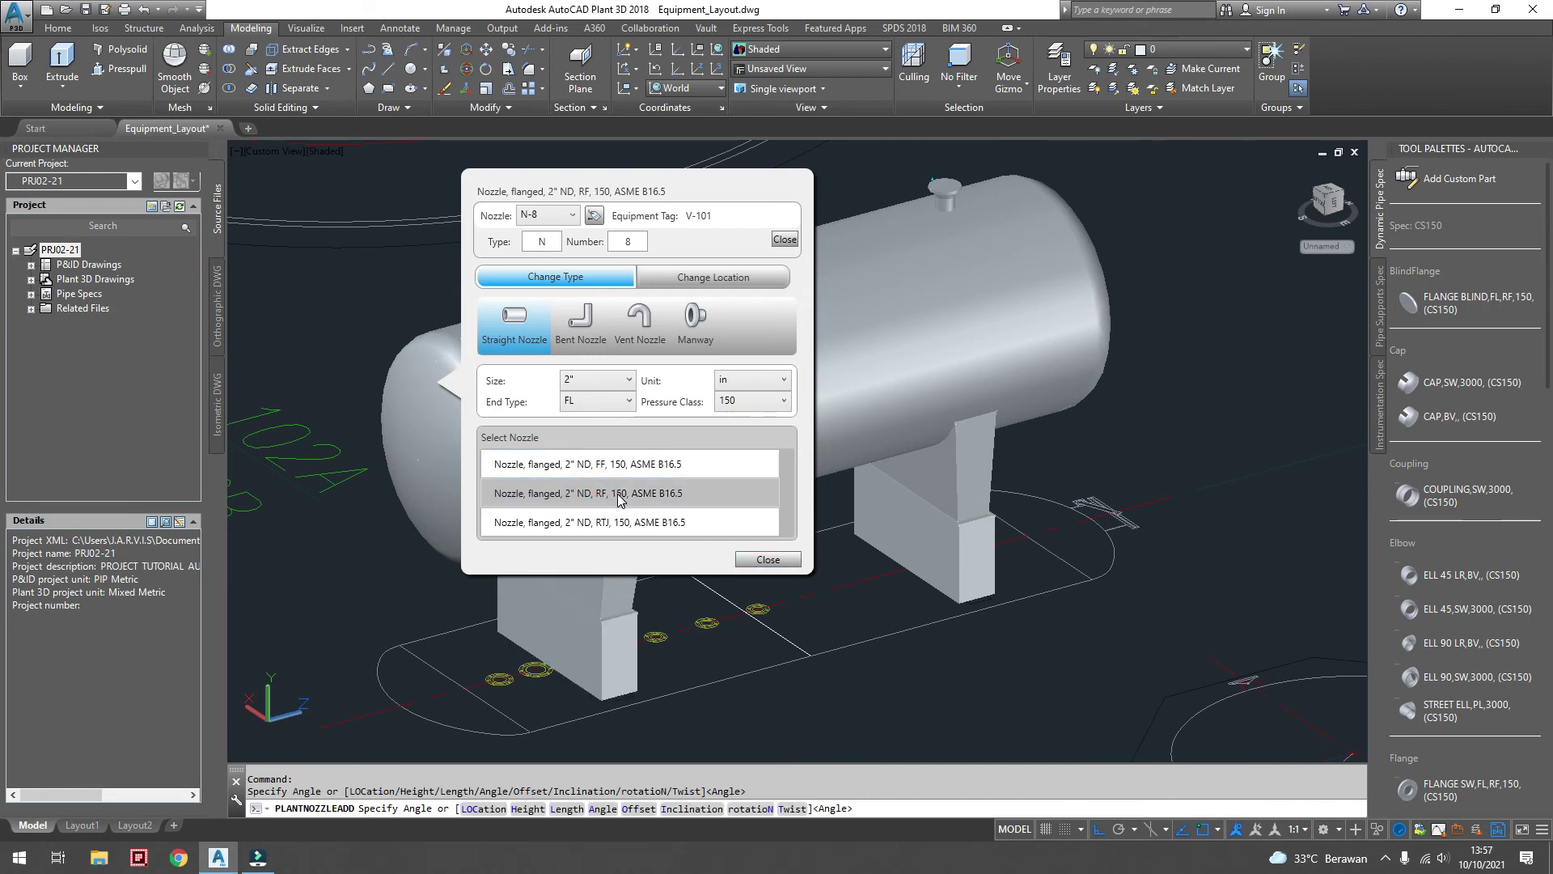
{"action": "left_click_drag", "start_coordinate": [678, 197], "coordinate": [958, 182]}
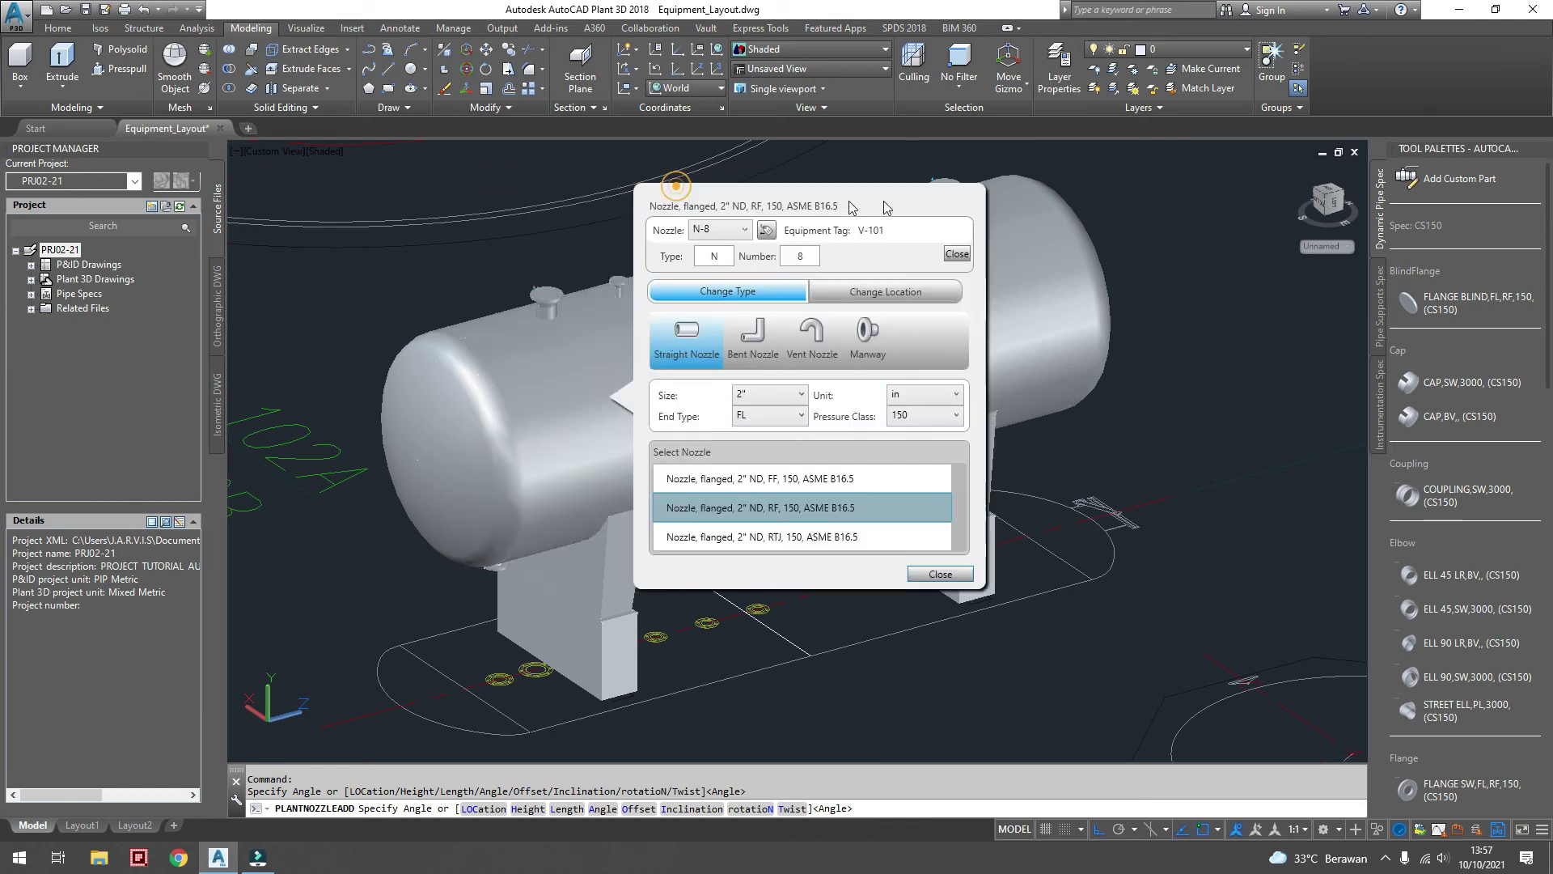
- Position N-8 at height 300, length 525, angle 180, offset 450
{"action": "left_click", "coordinate": [955, 267]}
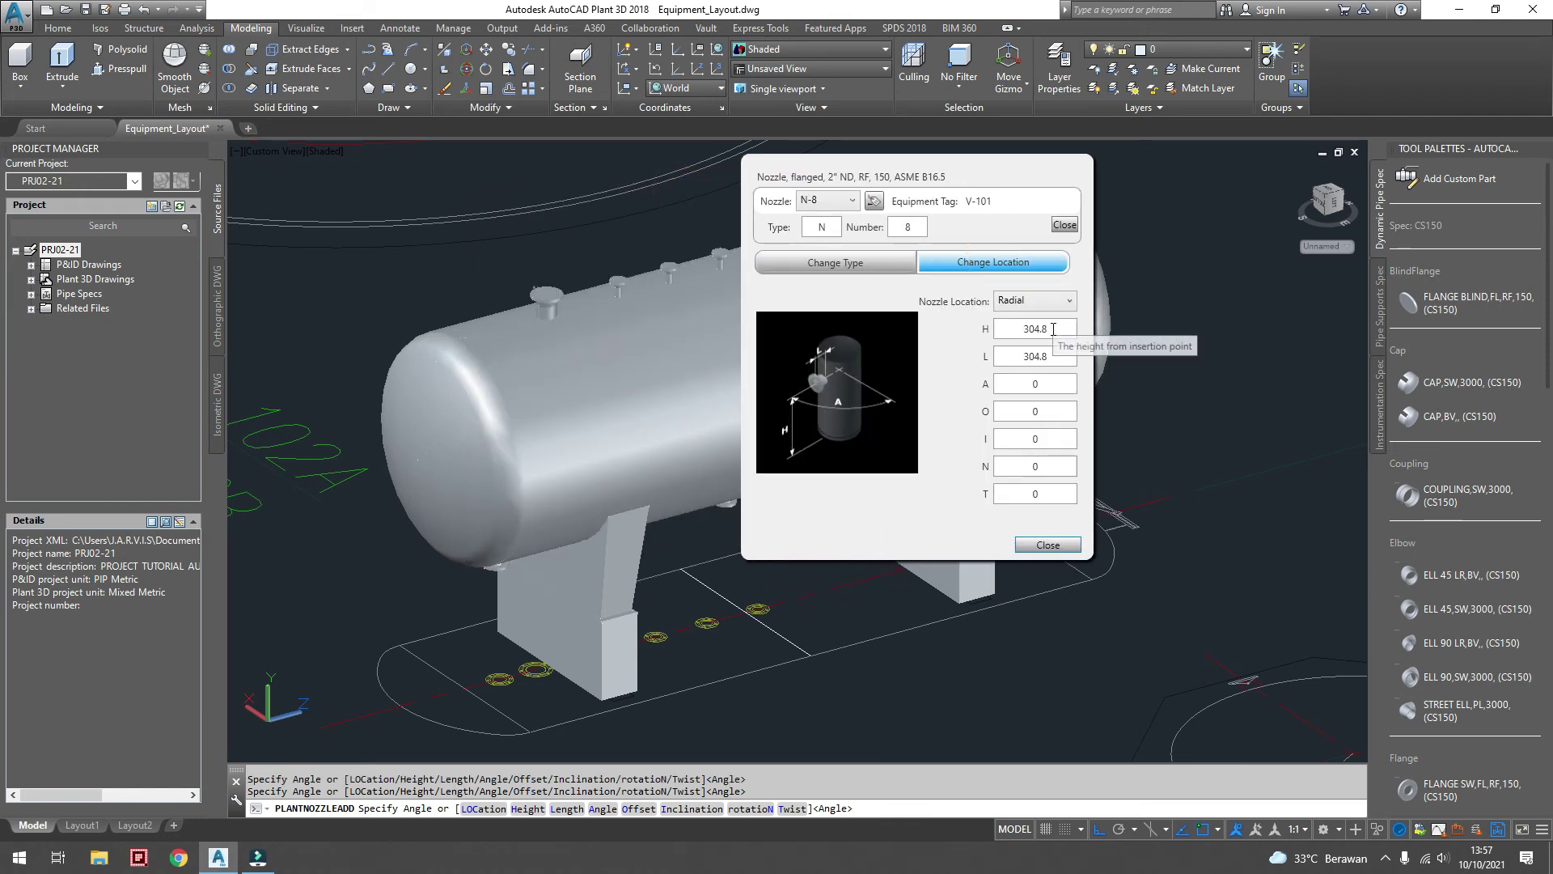
{"action": "double_click", "coordinate": [1054, 329]}
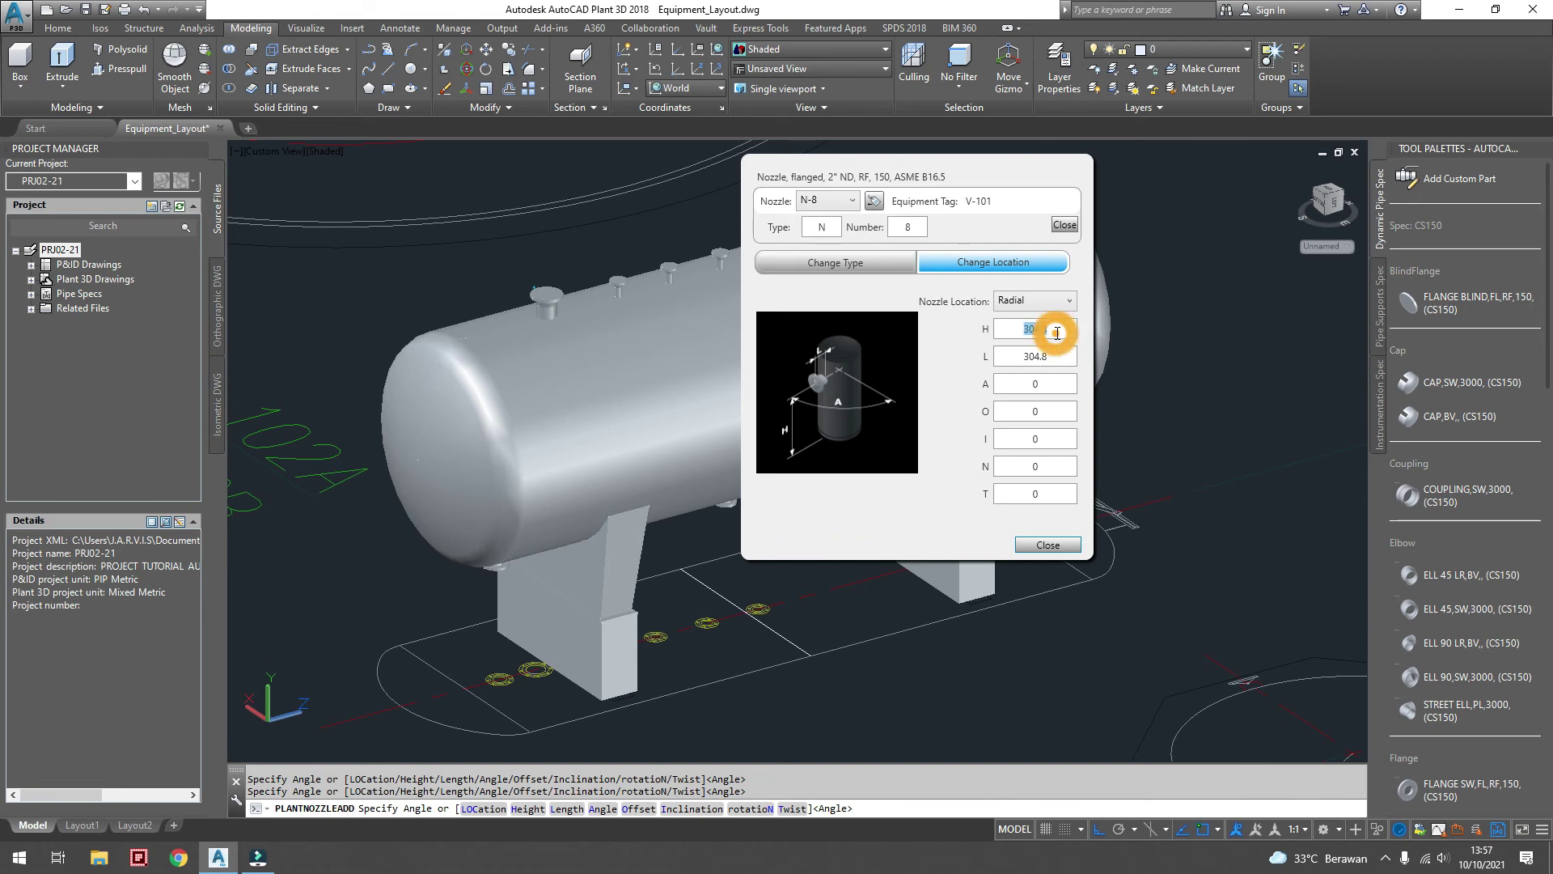
{"action": "type", "text": "300"}
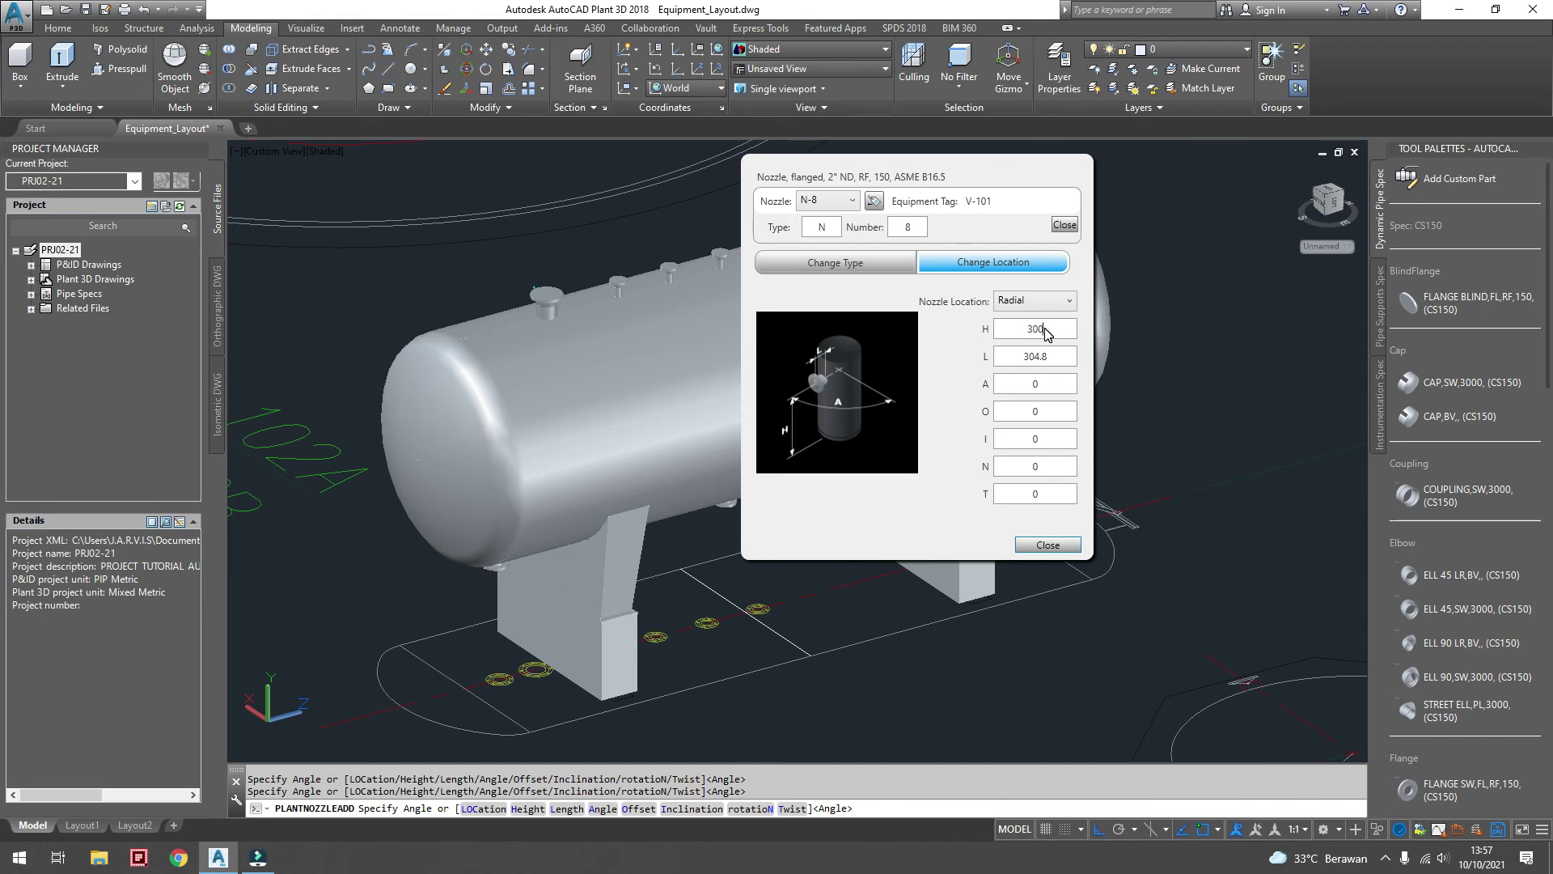
{"action": "double_click", "coordinate": [1053, 356]}
{"action": "double_click", "coordinate": [1046, 411]}
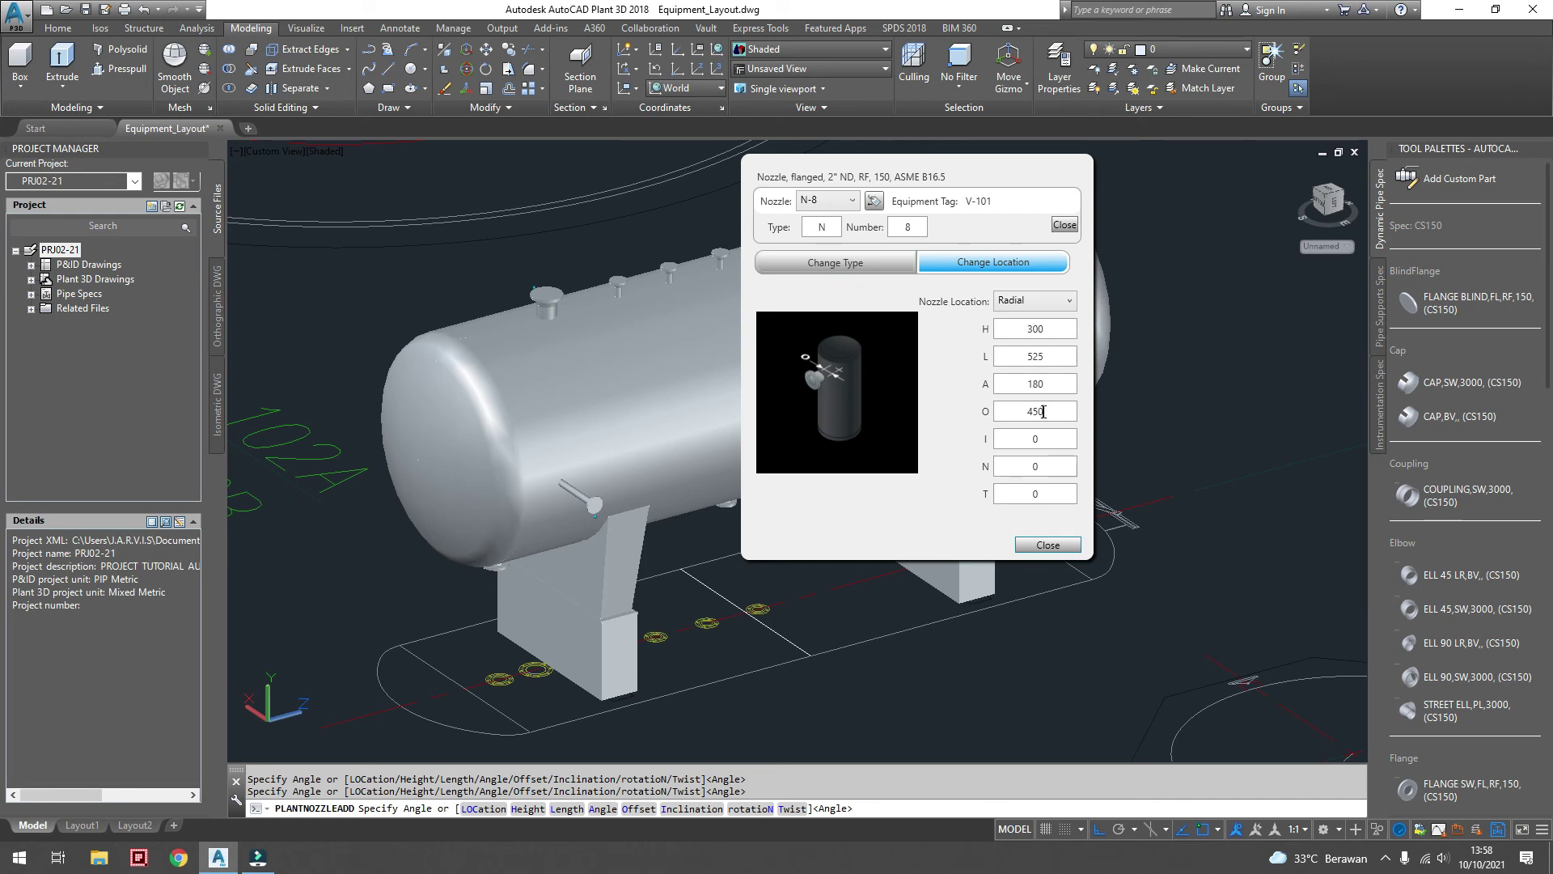
{"action": "key", "text": "shift+Tab"}
{"action": "left_click", "coordinate": [1045, 545]}
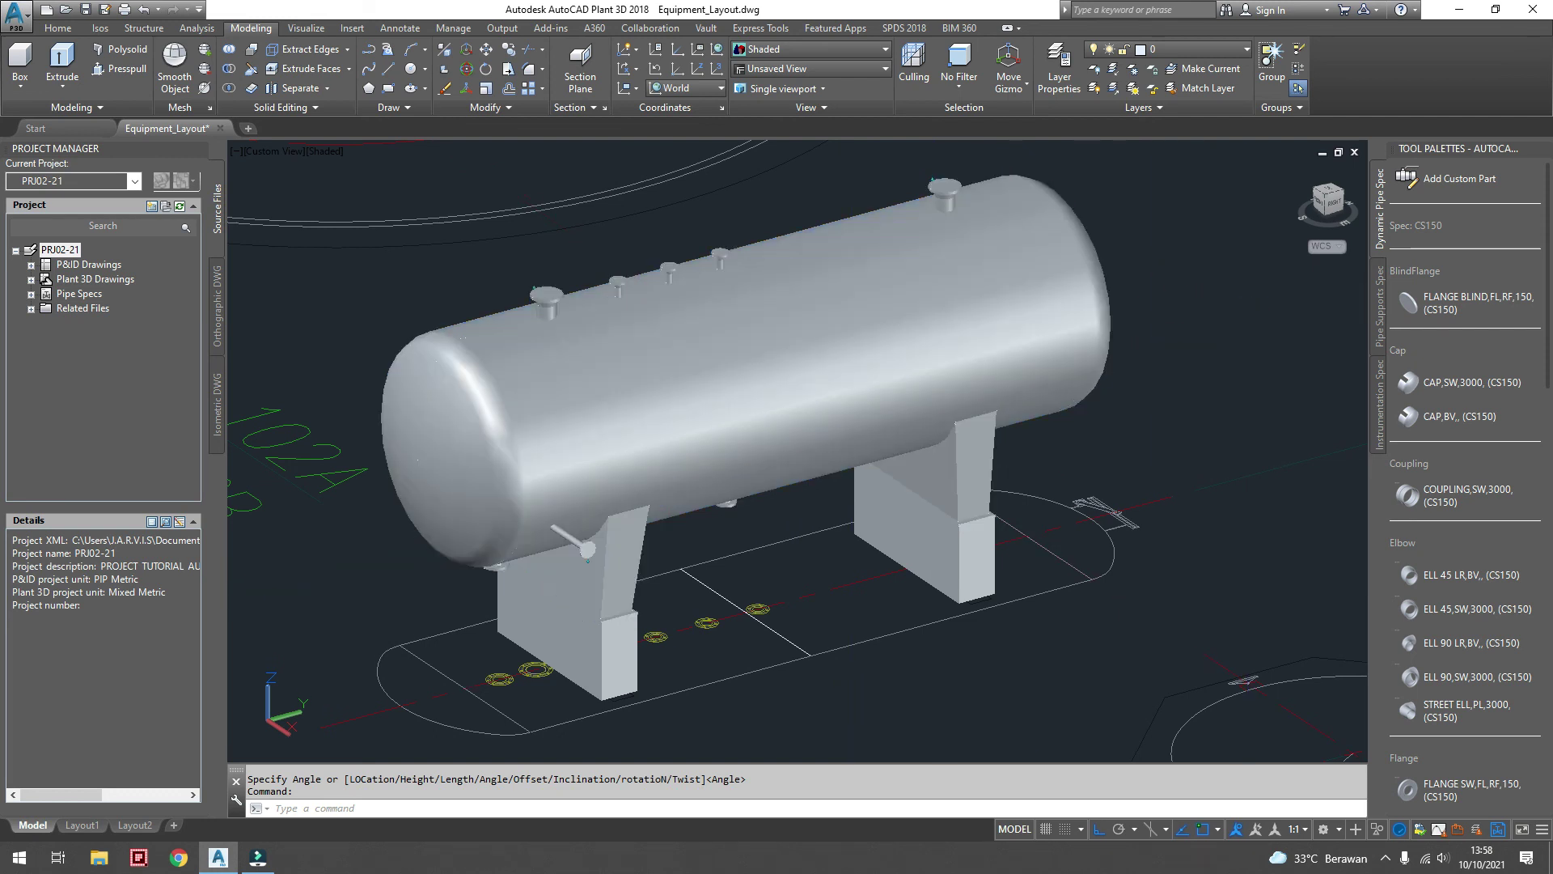
- Add 2-inch RF 150 nozzle N-9 at height 300, length 525, angle 180, offset -450
{"action": "left_click", "coordinate": [555, 334]}
{"action": "left_click", "coordinate": [597, 436]}
{"action": "left_click", "coordinate": [752, 457]}
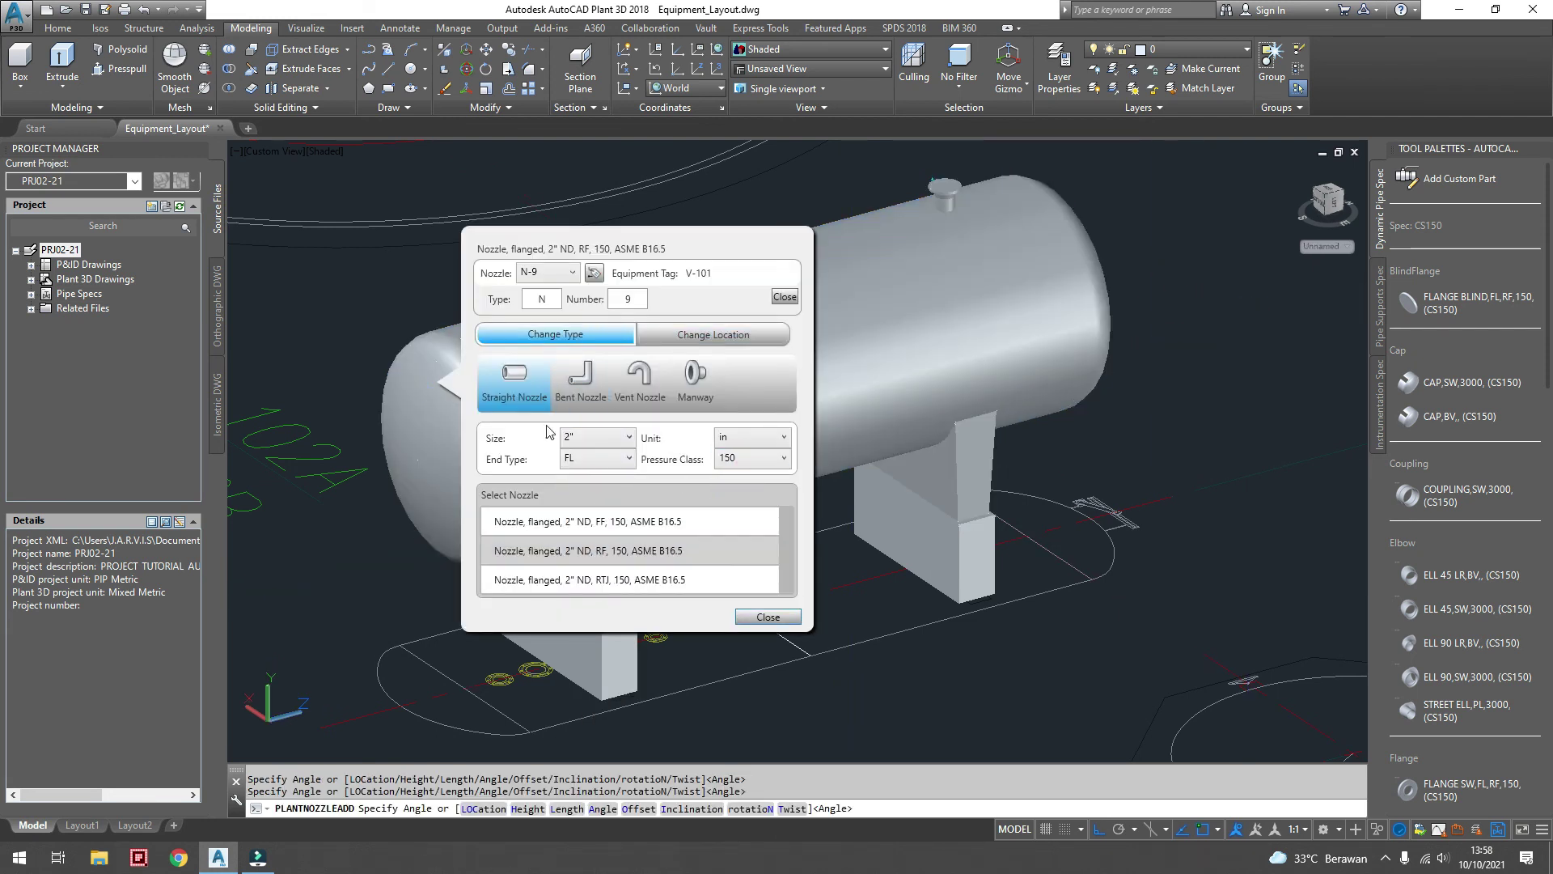
{"action": "left_click", "coordinate": [712, 334]}
{"action": "double_click", "coordinate": [771, 402]}
{"action": "type", "text": "300"}
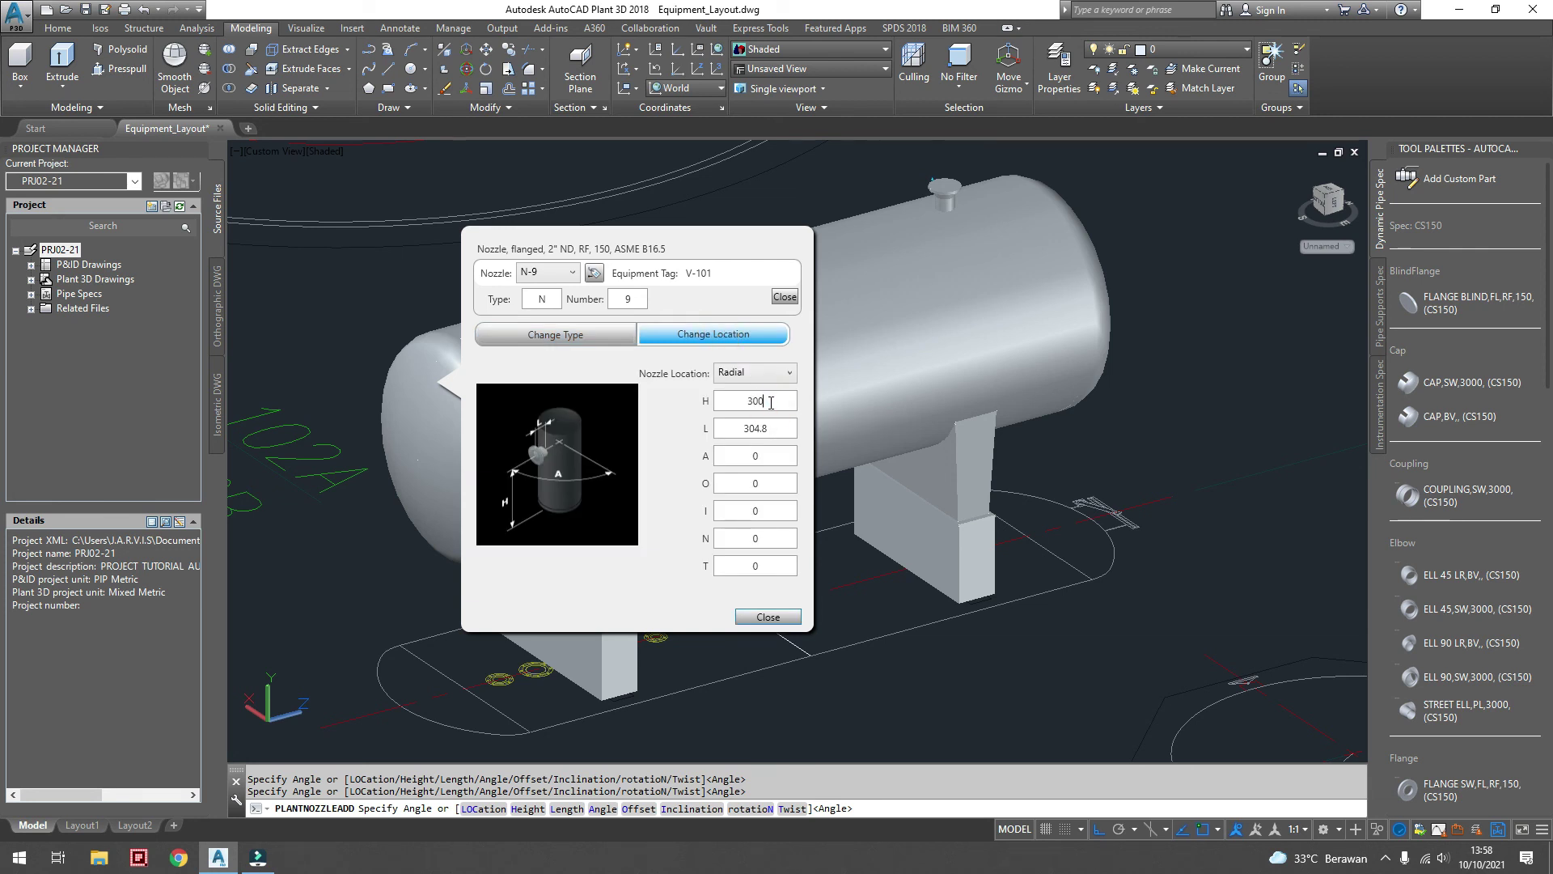
{"action": "type", "text": "525"}
{"action": "double_click", "coordinate": [776, 455]}
{"action": "type", "text": "18"}
{"action": "double_click", "coordinate": [779, 485]}
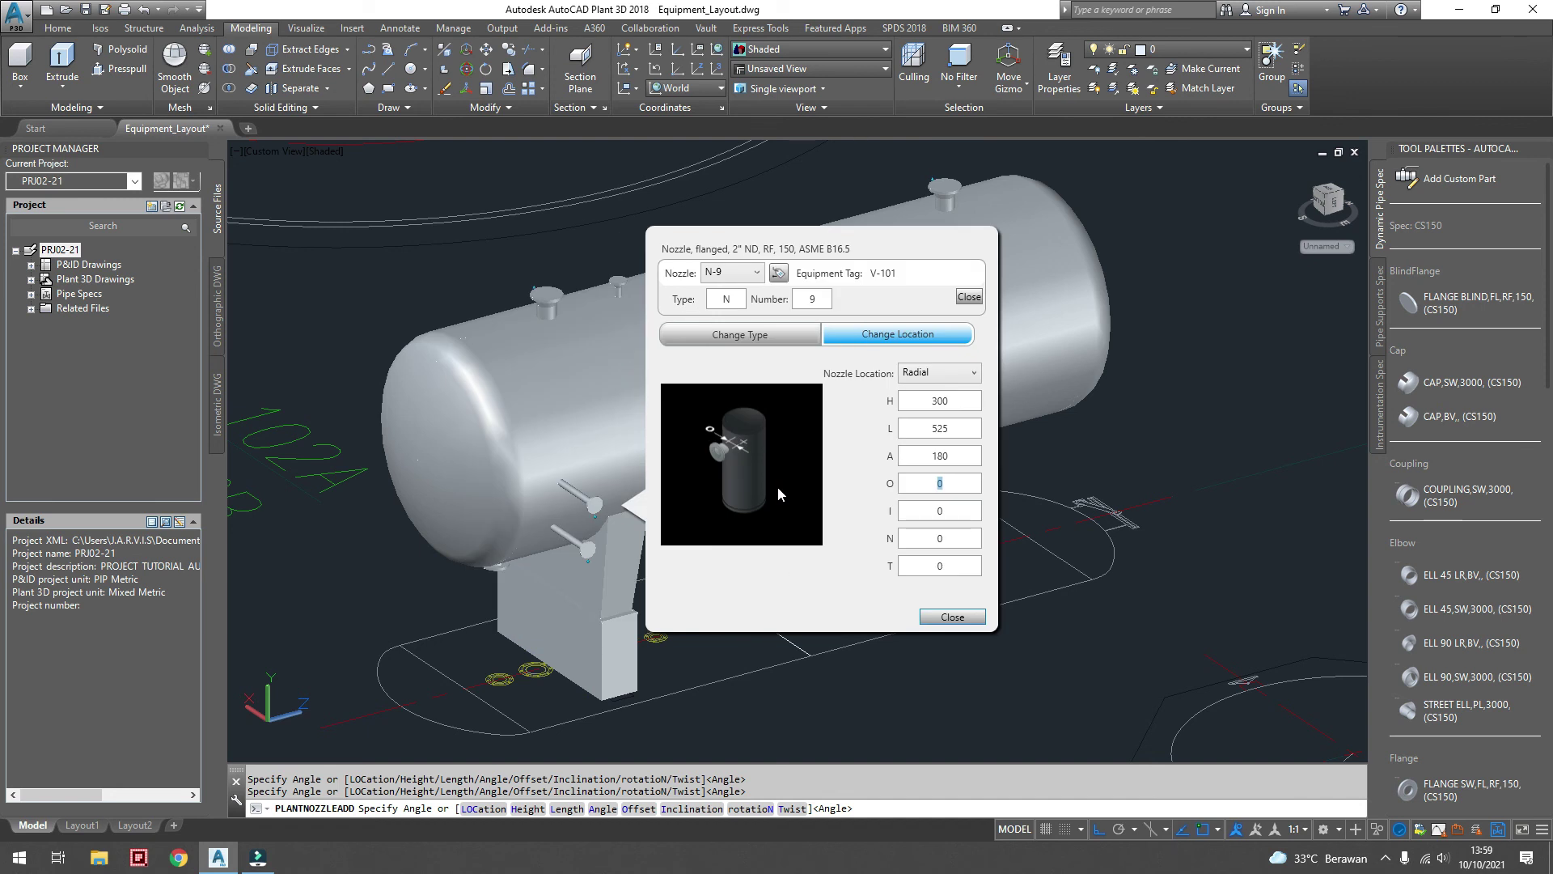
{"action": "type", "text": "-450"}
{"action": "double_click", "coordinate": [950, 510]}
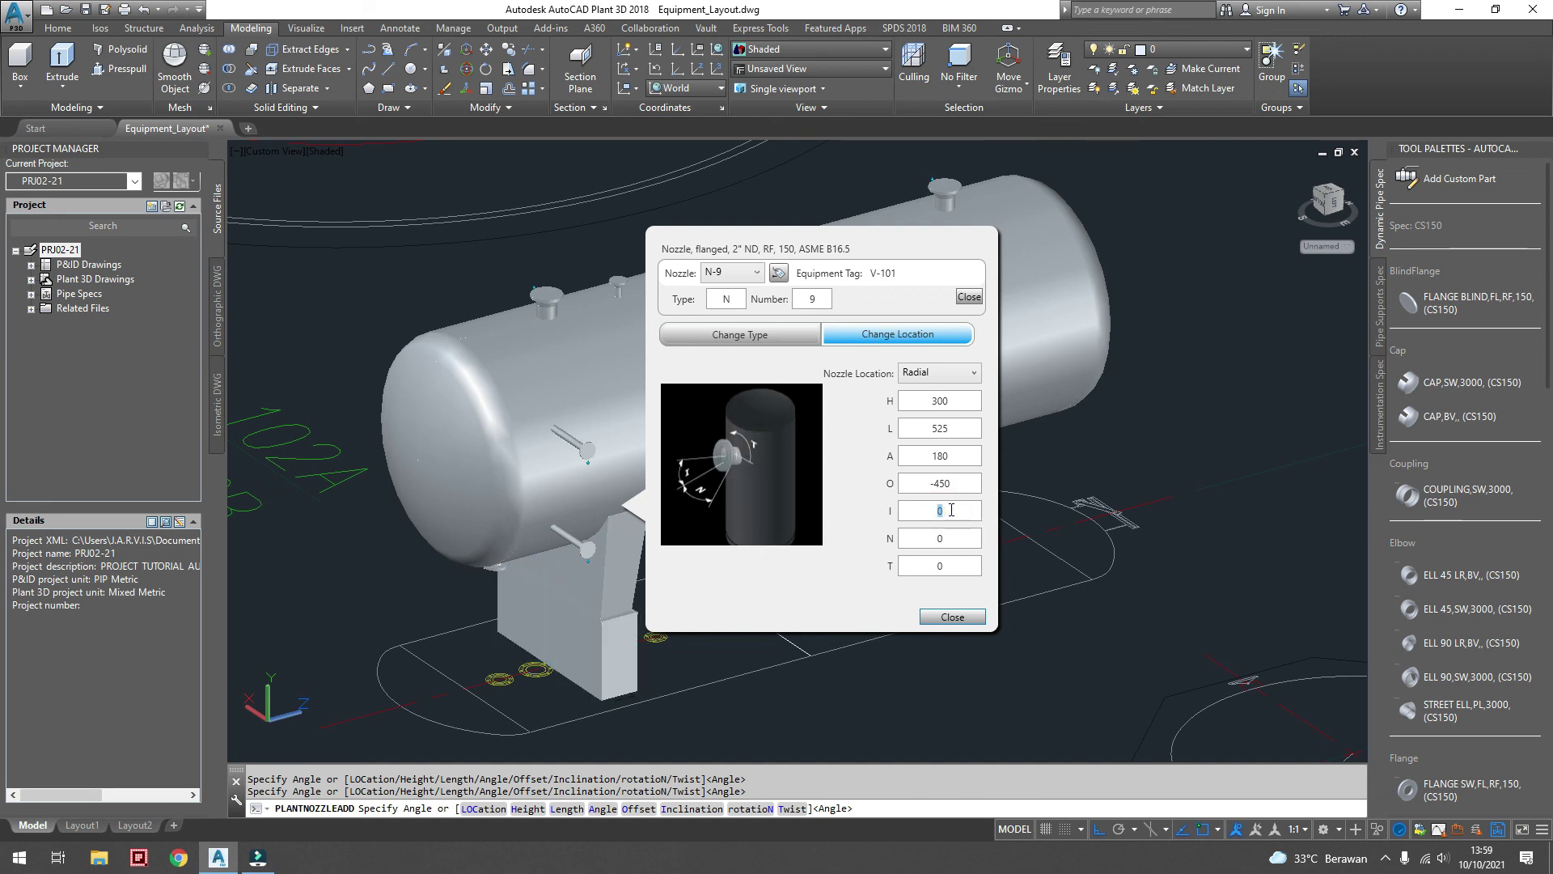
{"action": "left_click", "coordinate": [950, 617]}
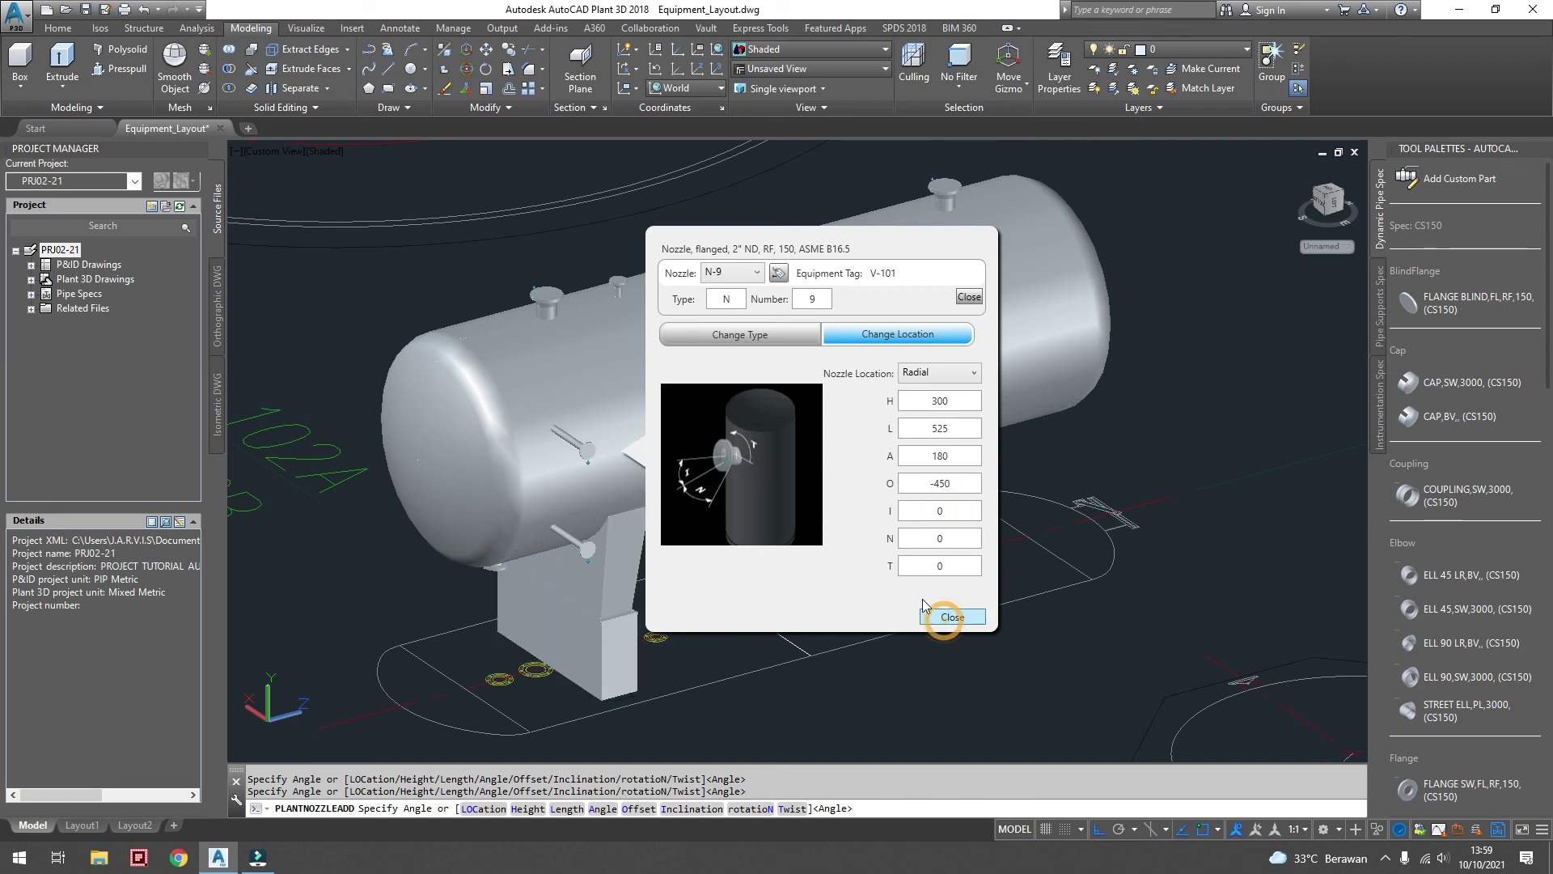
{"action": "middle_click_drag", "start_coordinate": [664, 525], "coordinate": [453, 558], "text": "shift"}
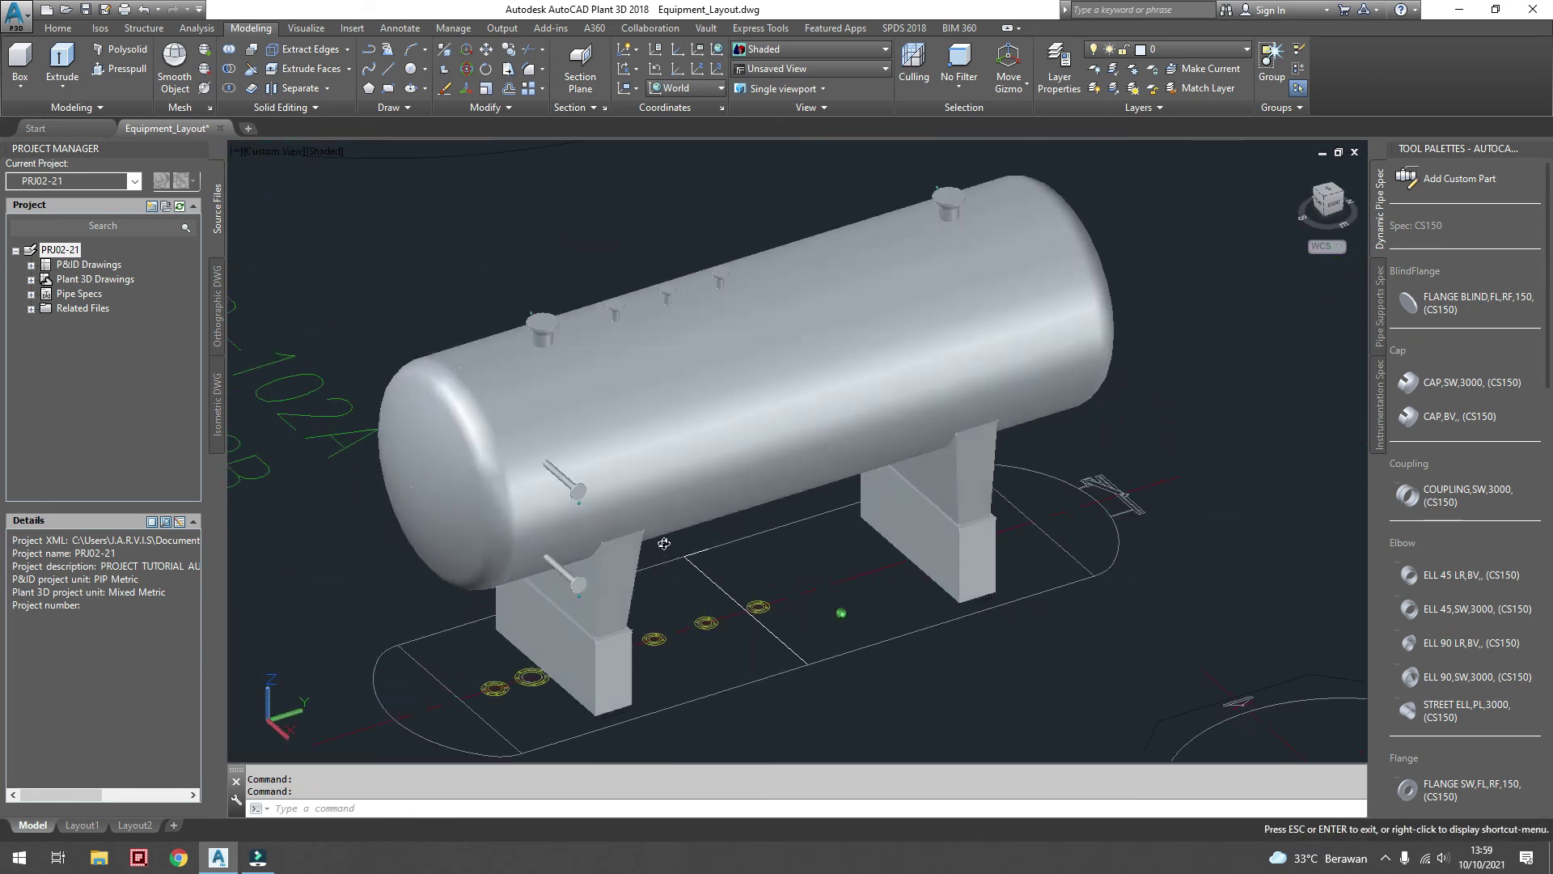
{"action": "middle_click_drag", "start_coordinate": [526, 263], "coordinate": [480, 281]}
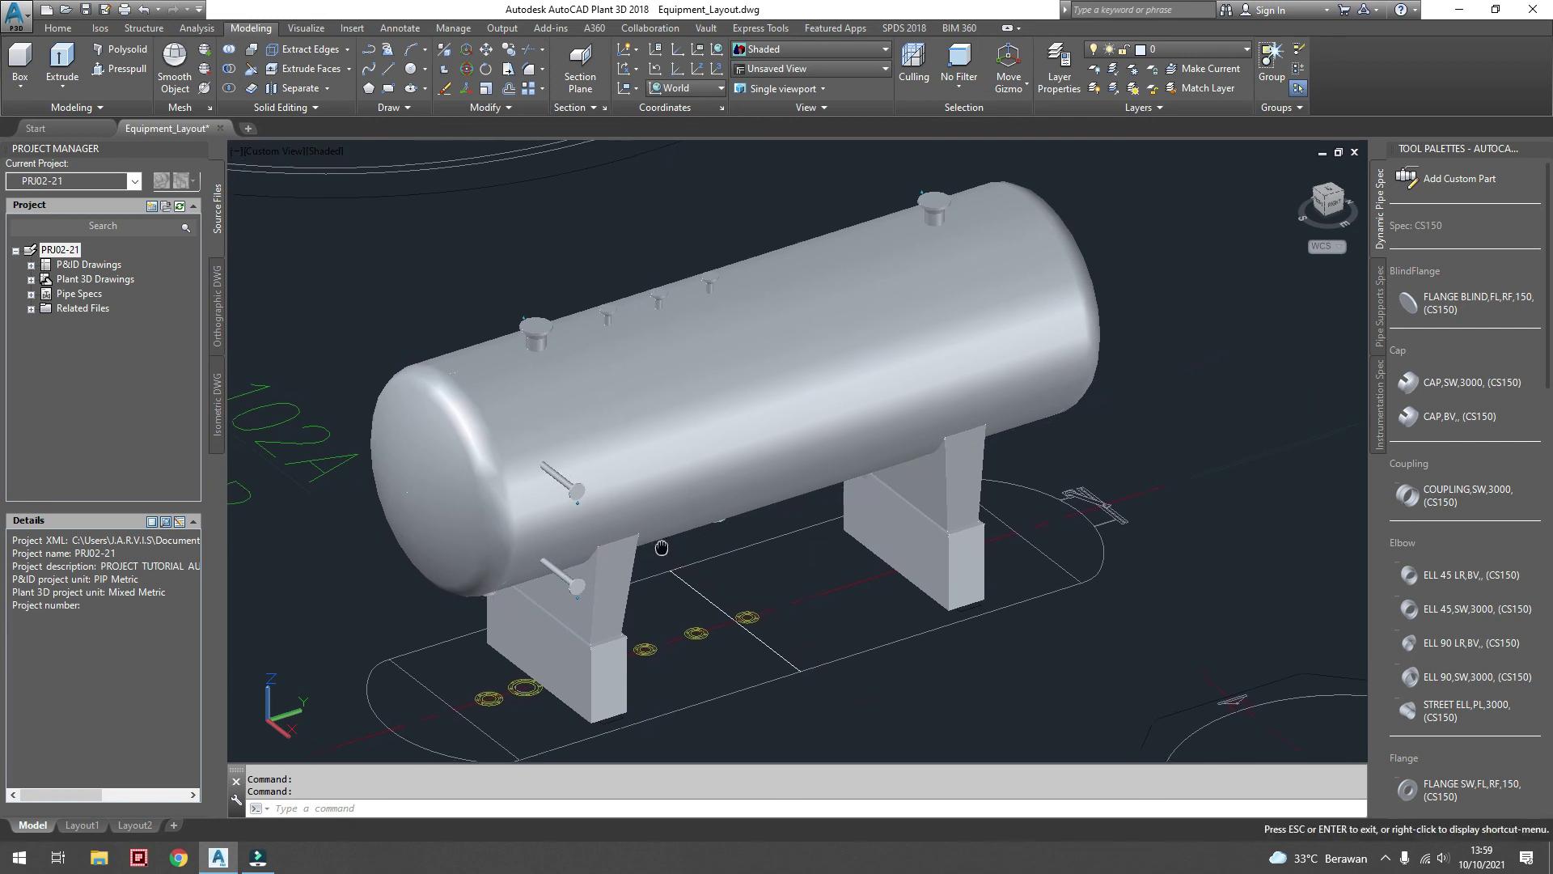